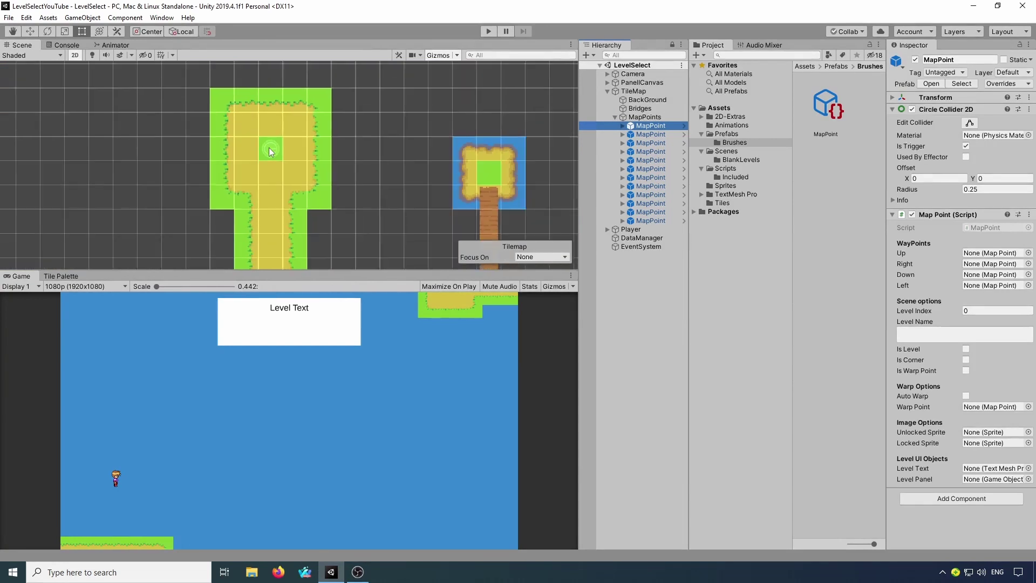
Rename the first map point under MapPoints as Level1 and enable its Is Level option.
click(657, 126)
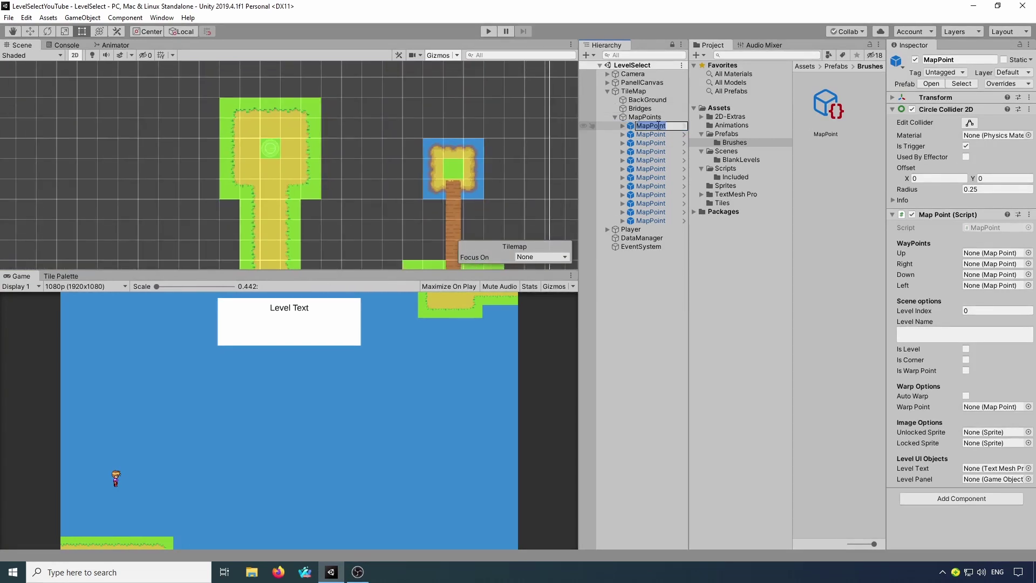
text(Level1)
key(Return)
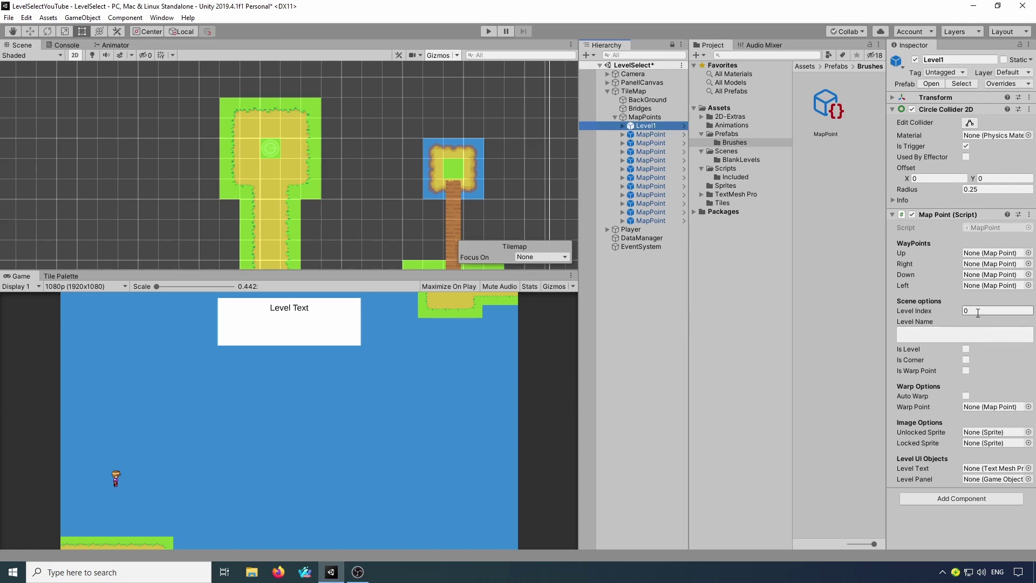
click(966, 348)
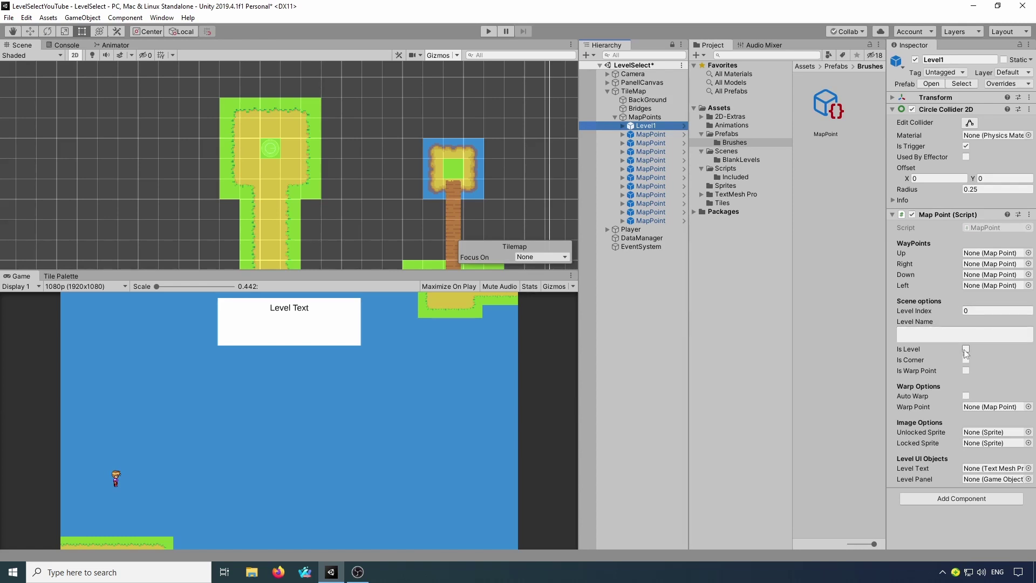
Set Level1's level name to two lines reading "Island 1" and "Level 1".
click(918, 336)
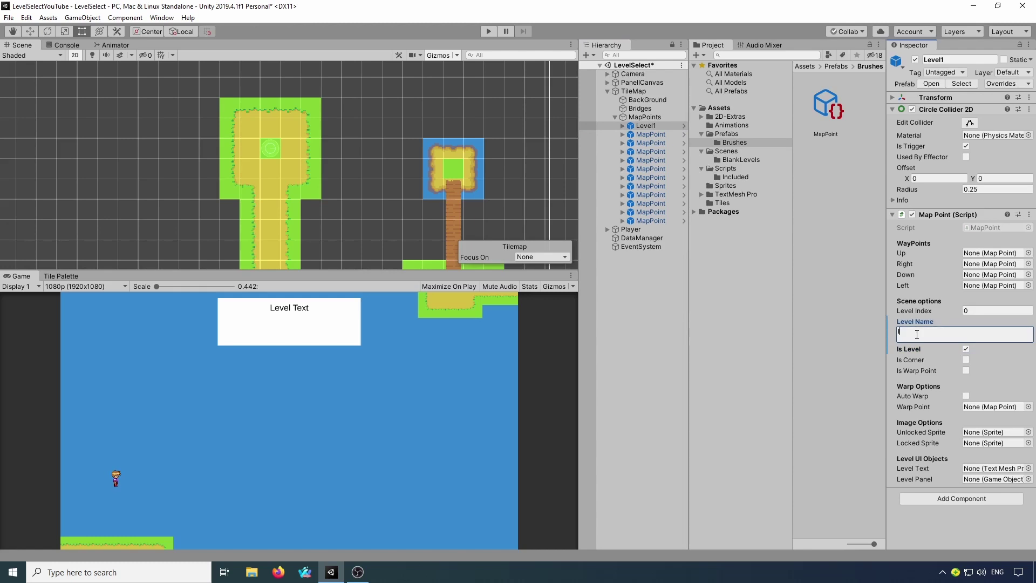
text(Island 1e)
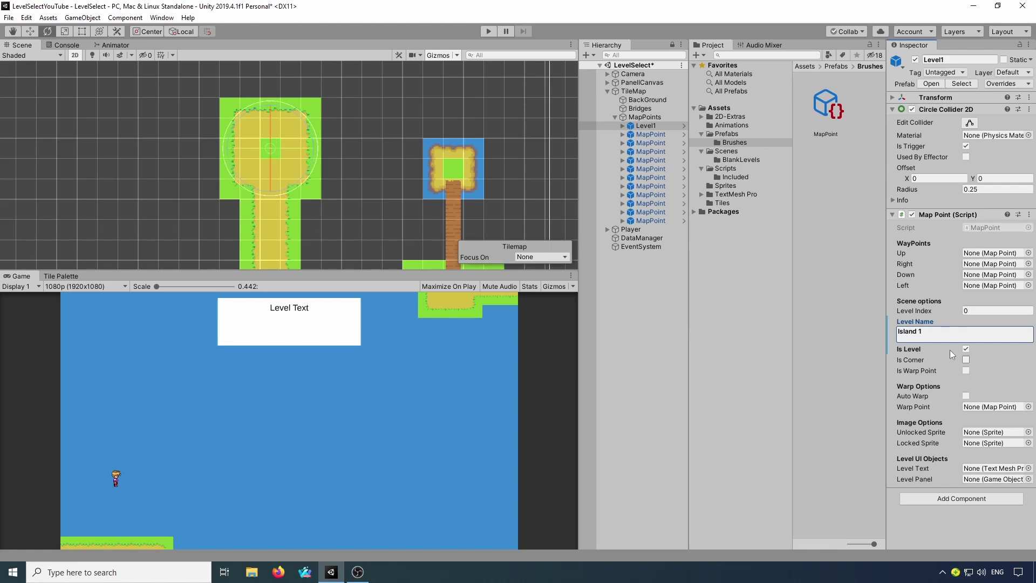
click(938, 332)
click(932, 333)
key(Return)
text(Level 1)
Assign the levelIcons_0 sprite from the Sprites folder as Level1's Unlocked Sprite.
click(726, 189)
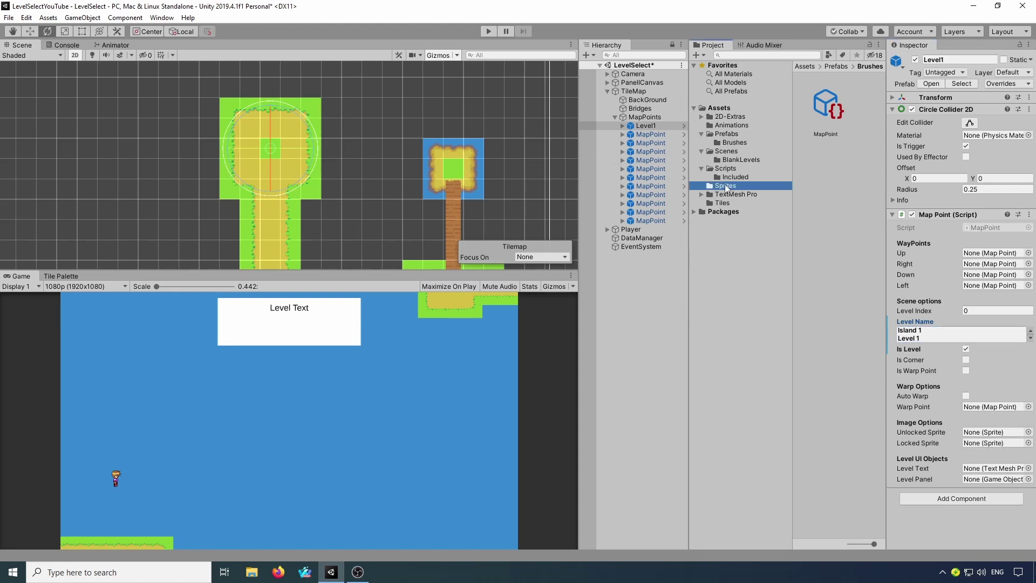
click(865, 102)
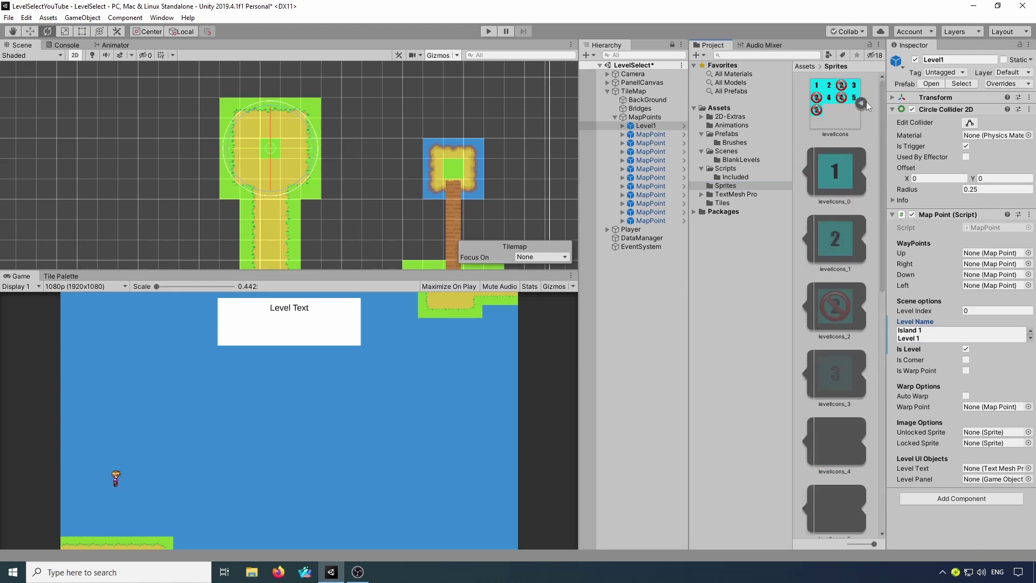
drag(837, 179, 978, 450)
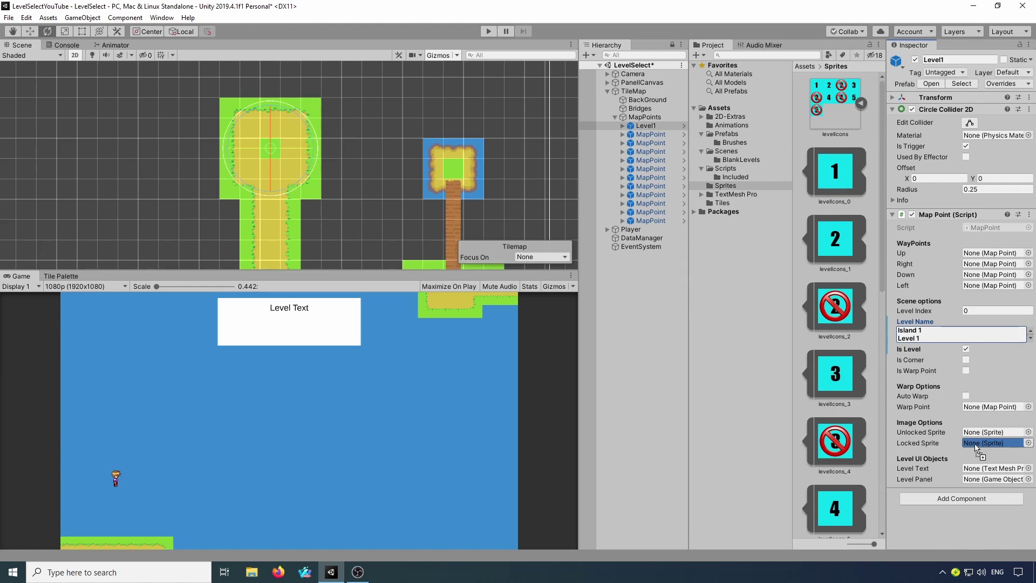
drag(978, 450, 979, 432)
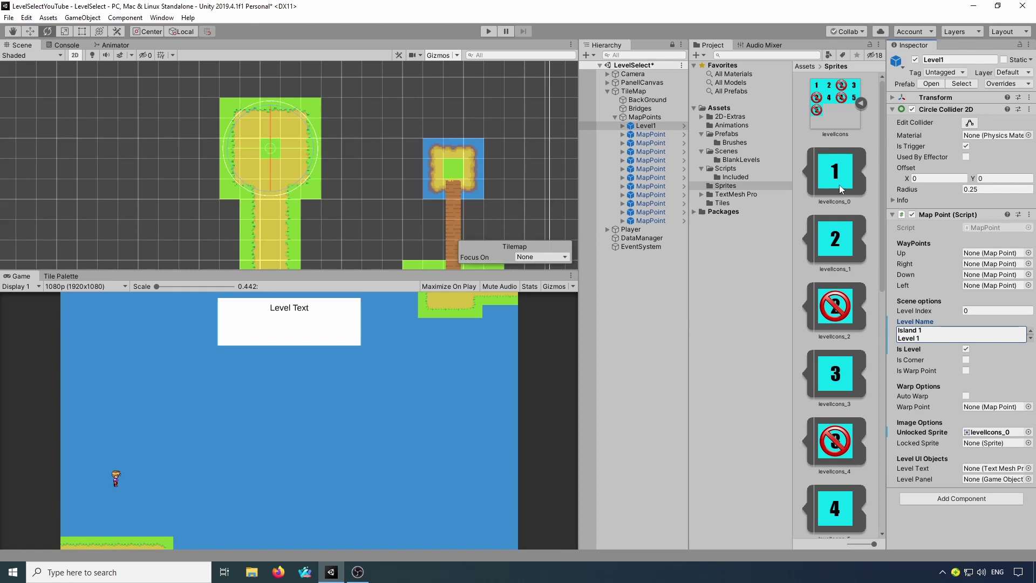
Assign PanelText as Level1's Level Text and PanelCanvas as its Level Panel.
click(607, 83)
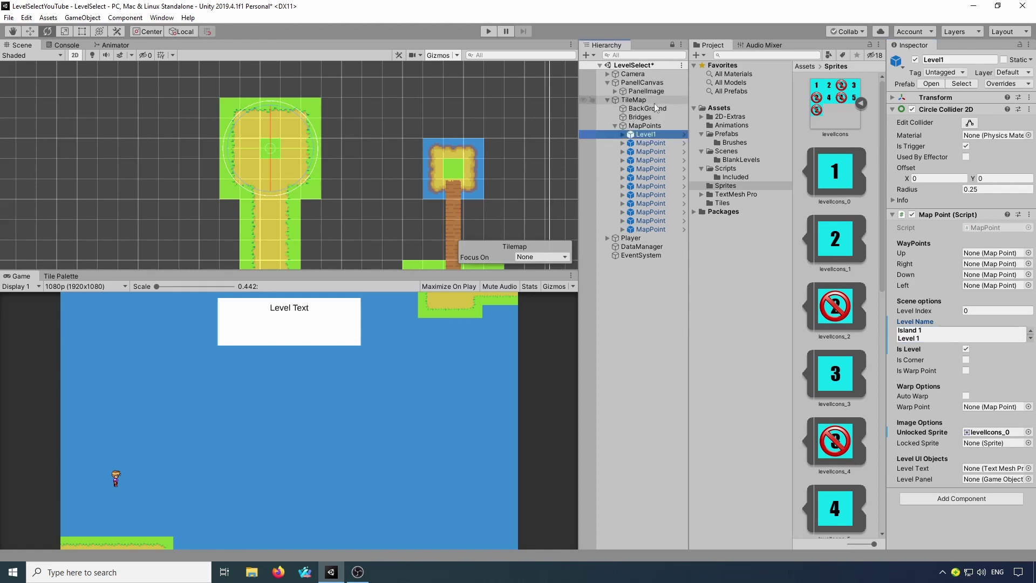
click(615, 92)
drag(642, 101, 990, 467)
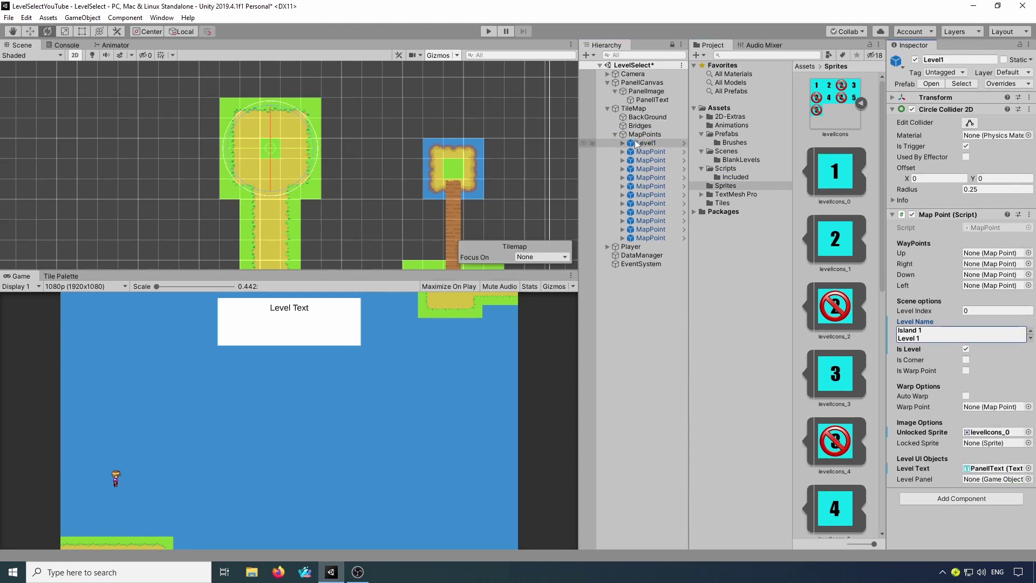
click(637, 93)
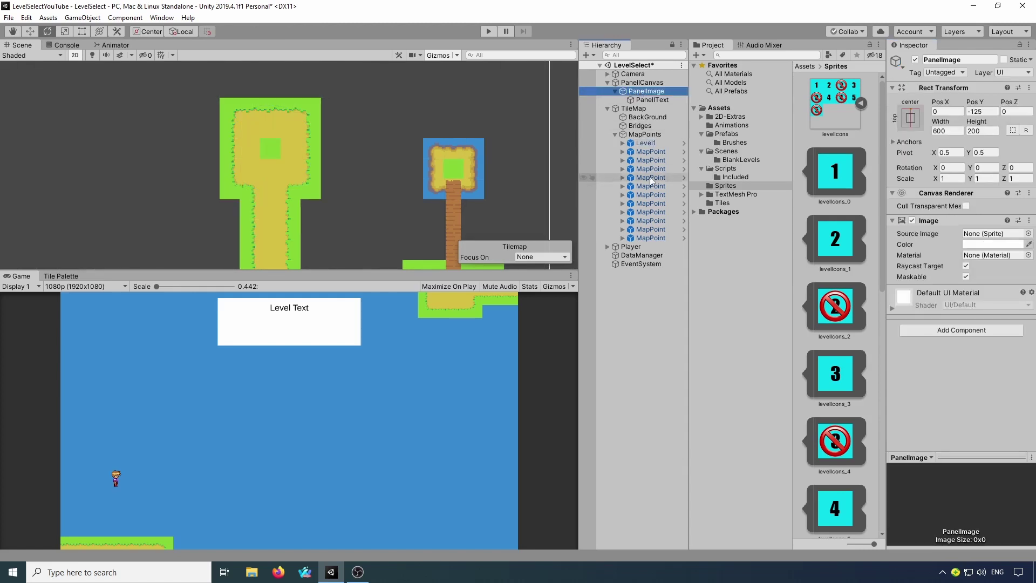
click(647, 143)
drag(640, 94, 980, 483)
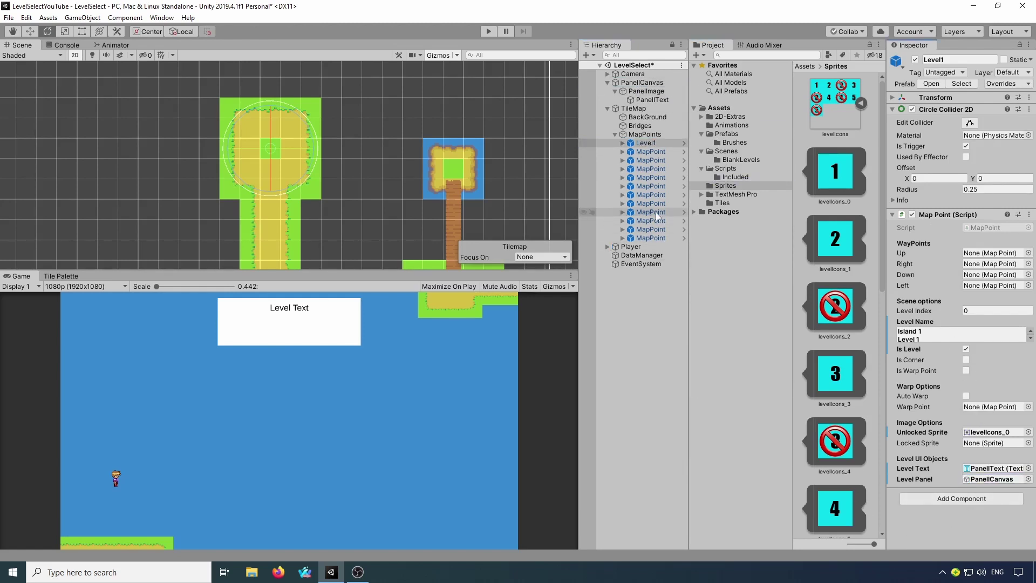
Rename the map point at the path bend below Level1 as Corner1.
click(648, 151)
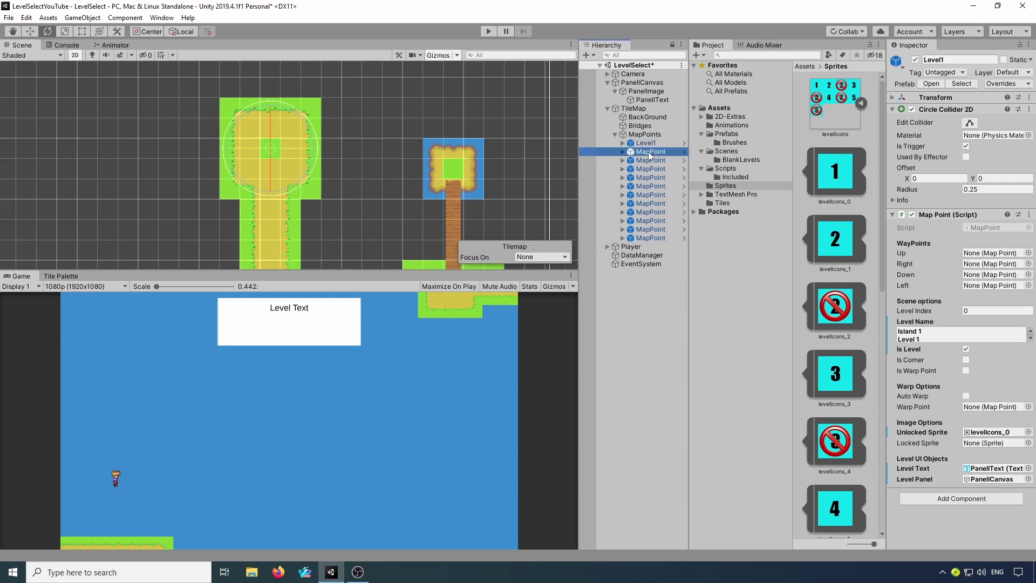
middle_drag(371, 189, 367, 81)
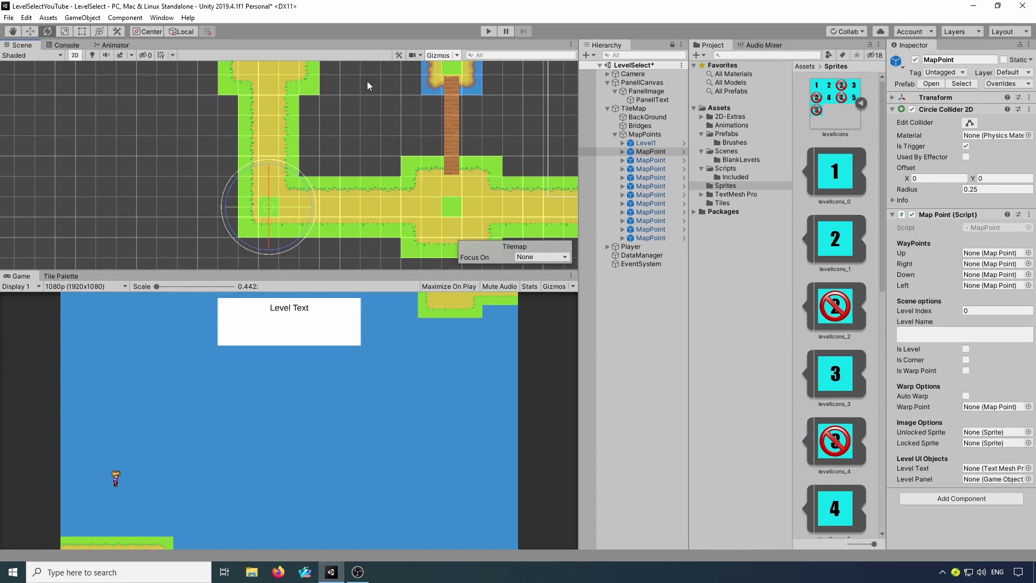
click(643, 152)
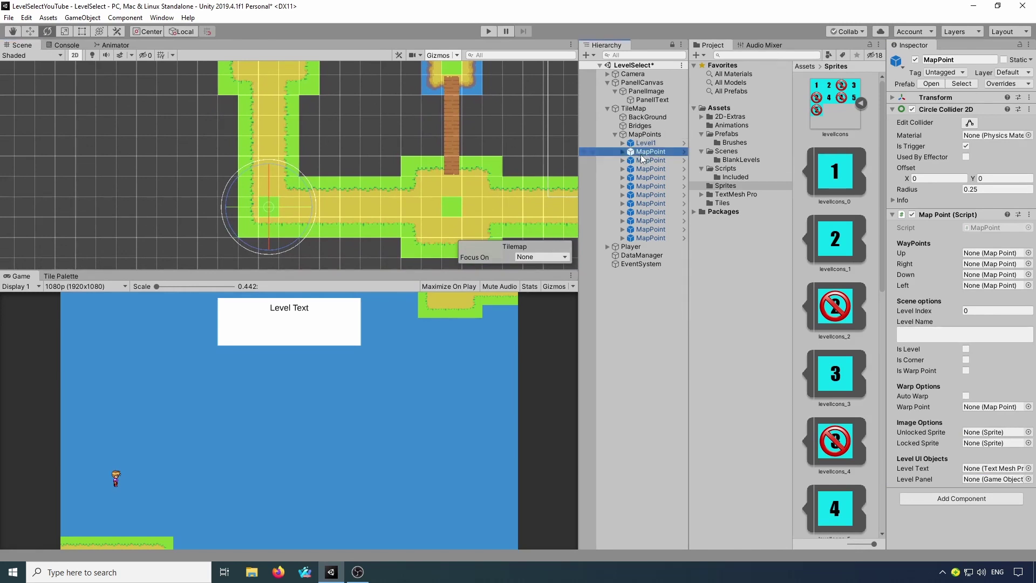
click(640, 154)
text(Cor)
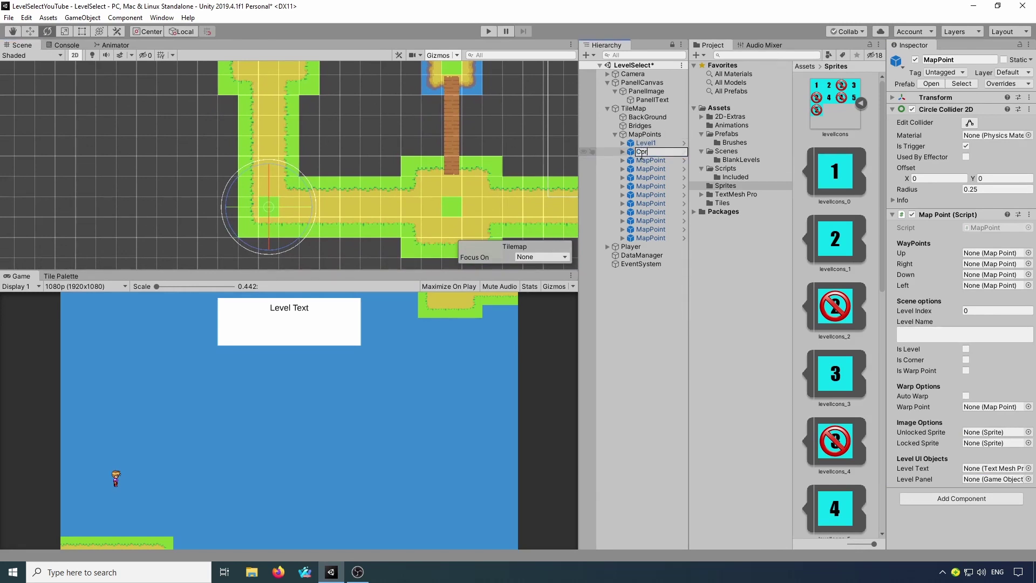
text(ner1)
key(Return)
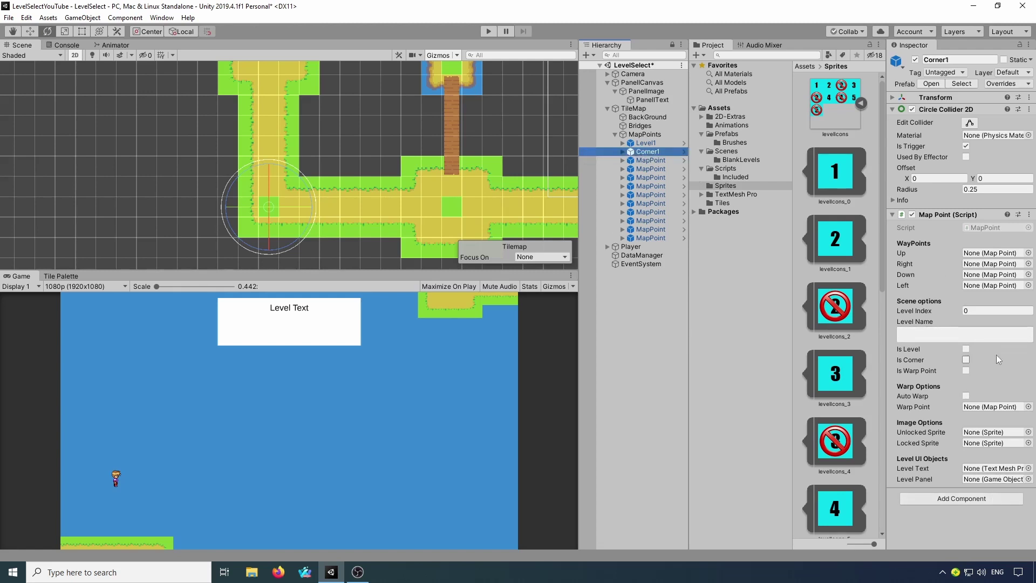
Enable Is Corner on Corner1 and set its Up waypoint to Level1.
click(966, 359)
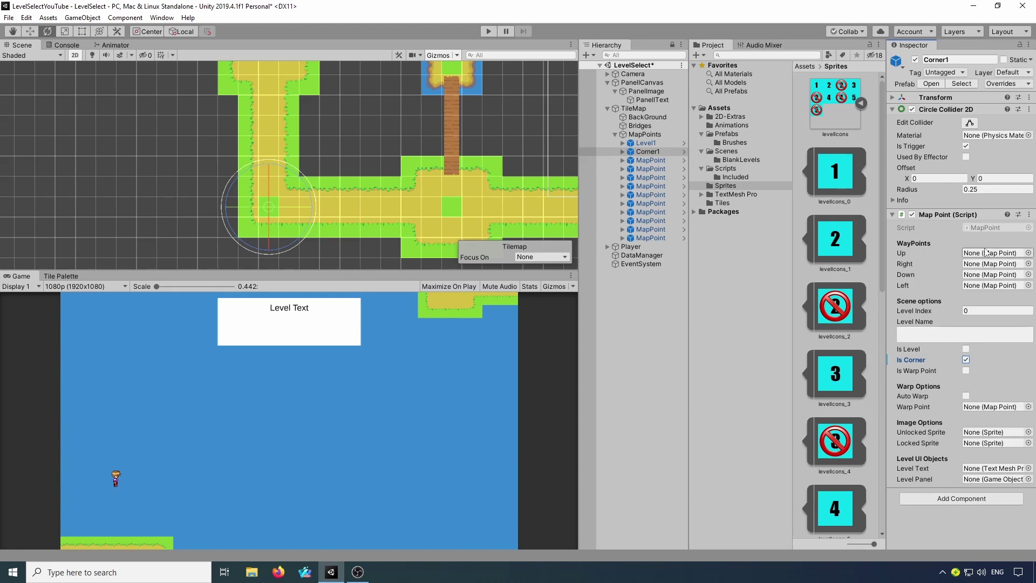
drag(636, 144, 977, 259)
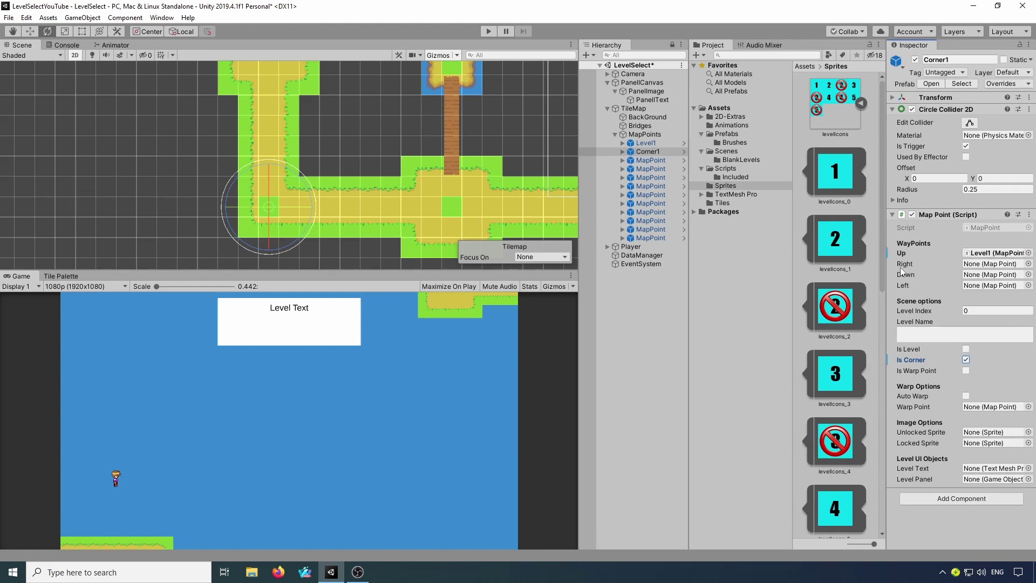
Rename the map point at the path junction below the bridge as Tee1.
click(642, 160)
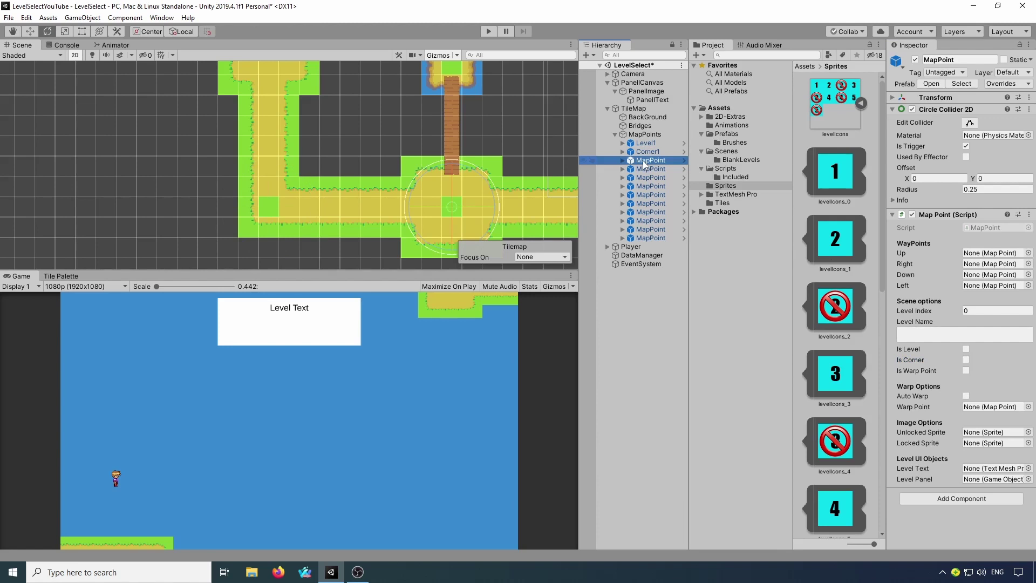
click(642, 161)
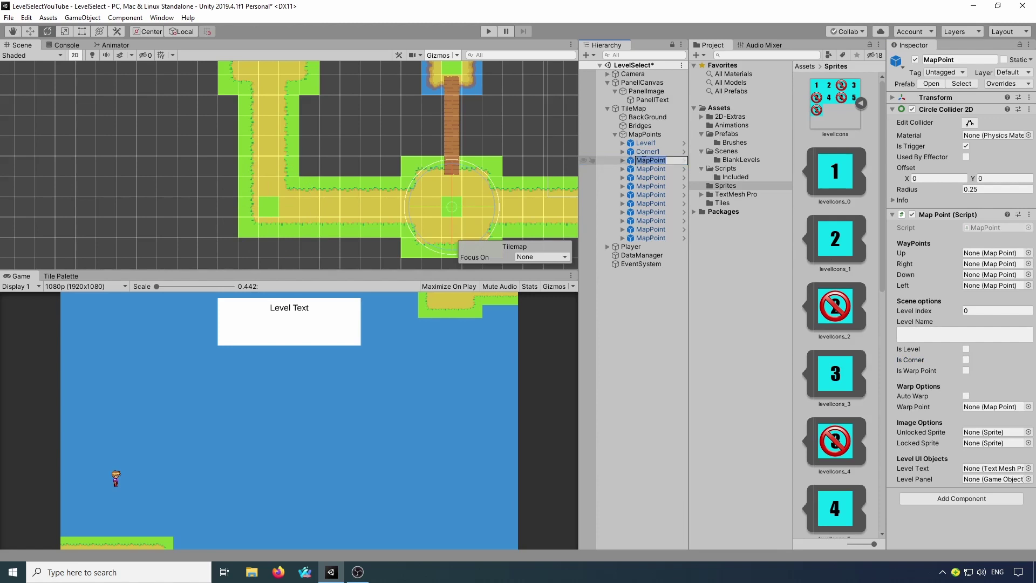
text(Tee1)
key(Return)
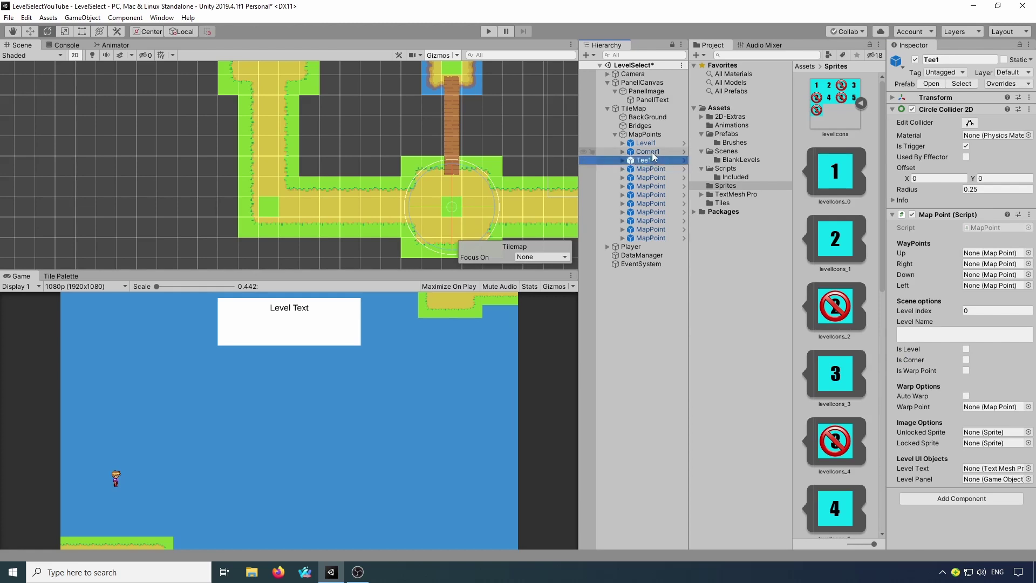
Set Corner1's Right waypoint to Corner1, without creating a prefab.
click(651, 152)
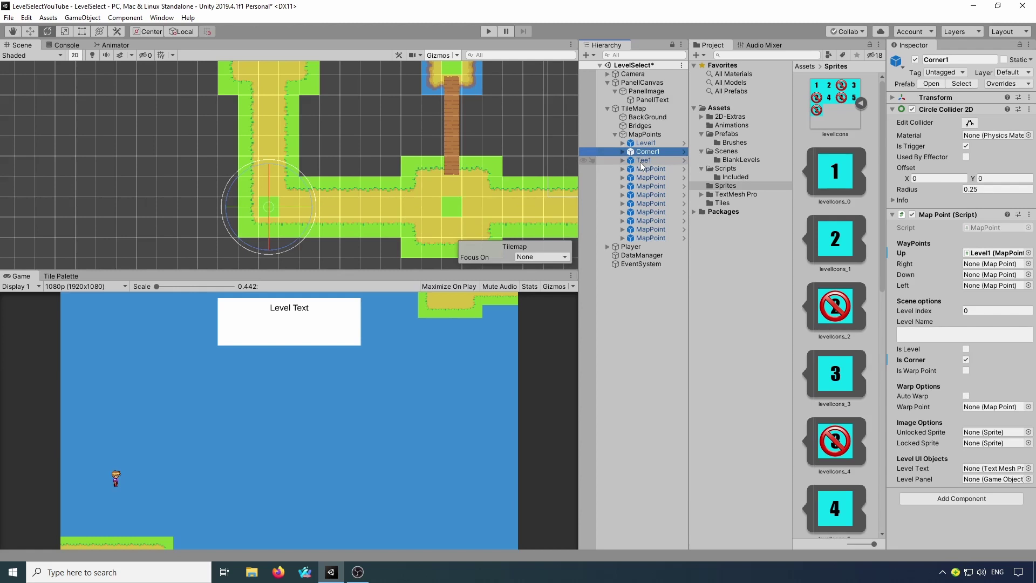
click(1019, 310)
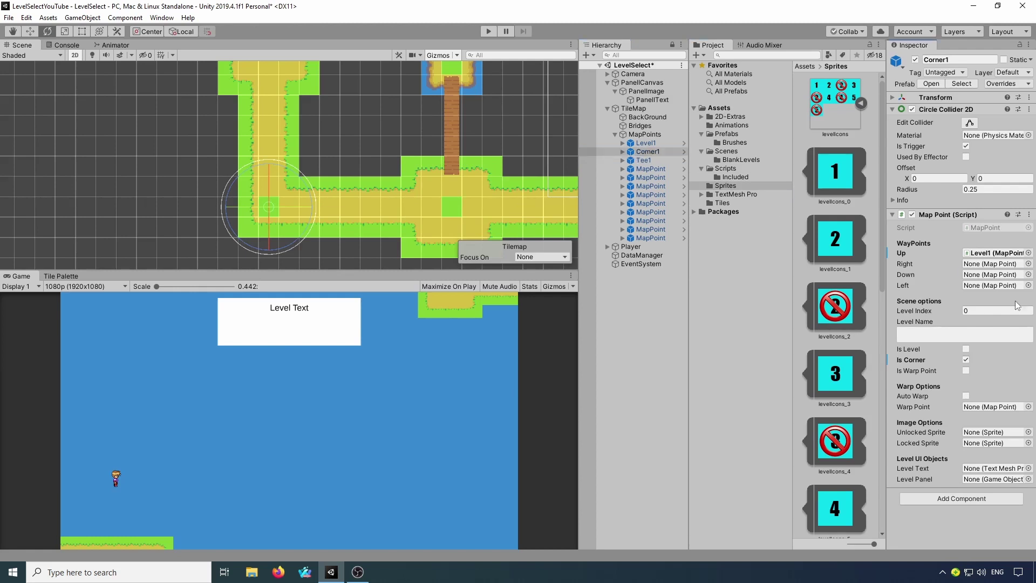
click(1013, 264)
drag(638, 152, 726, 171)
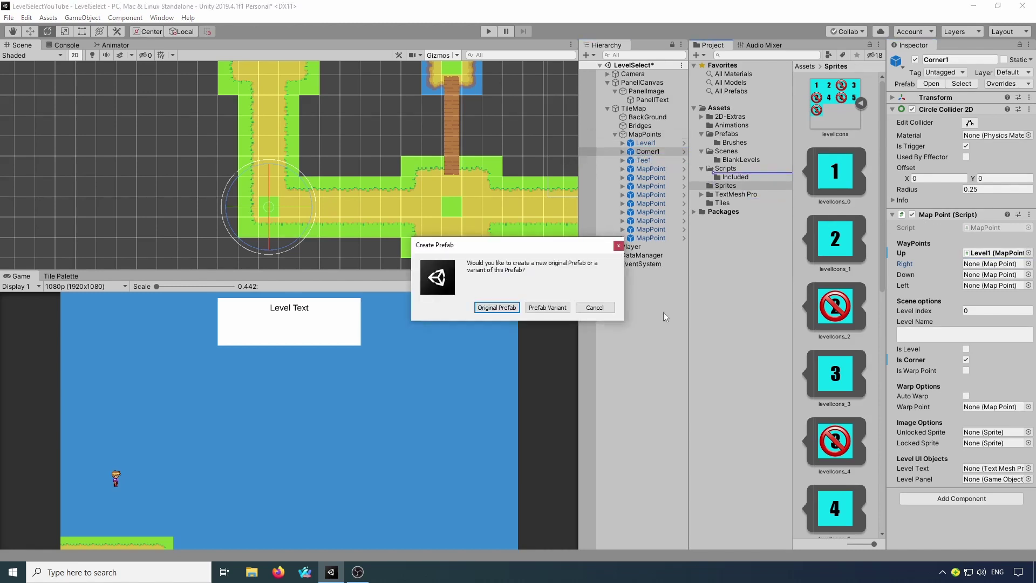
click(594, 308)
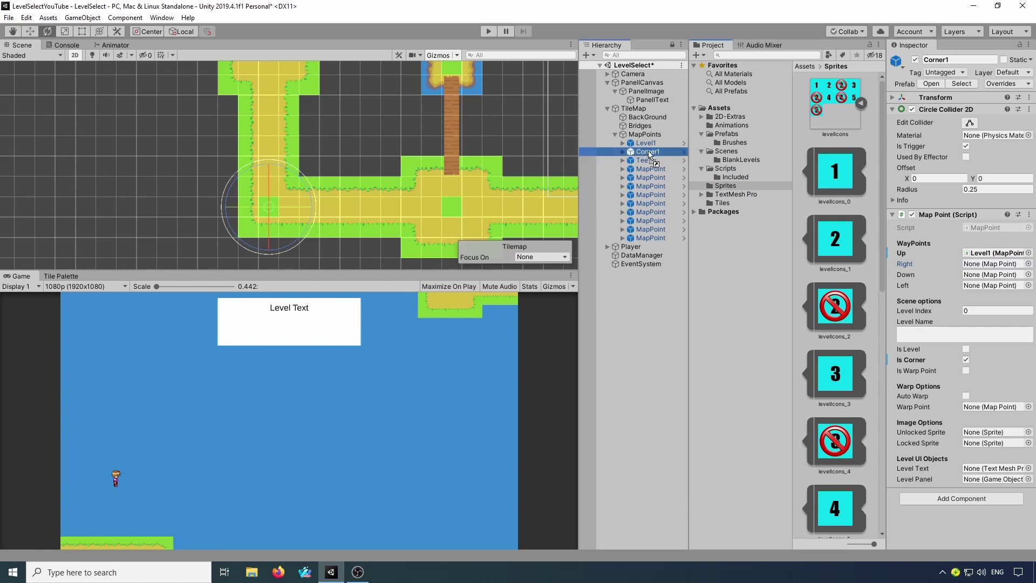
drag(642, 149, 978, 264)
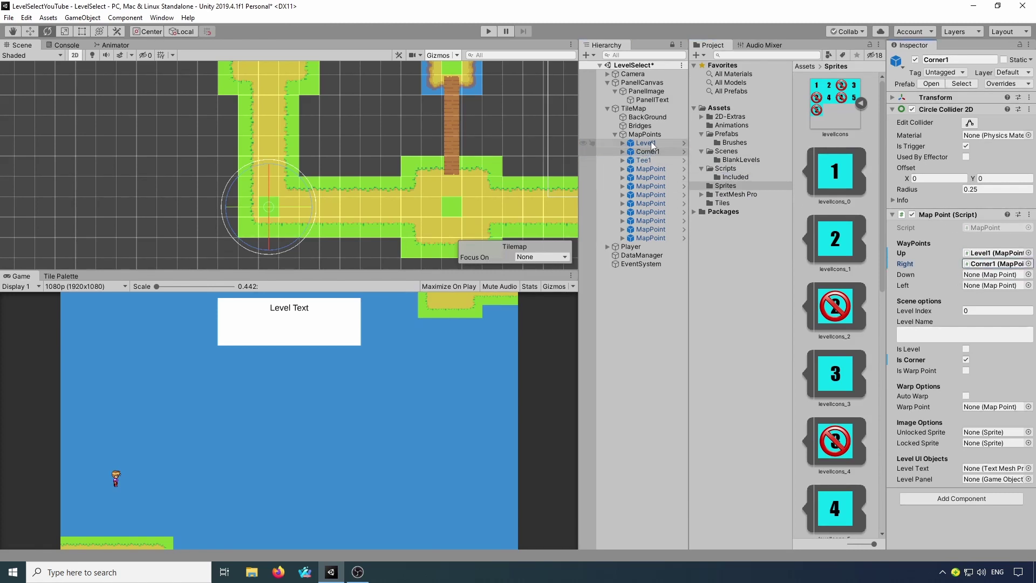
Set Level1's Down waypoint to Corner1 and reselect Corner1.
click(650, 142)
click(965, 263)
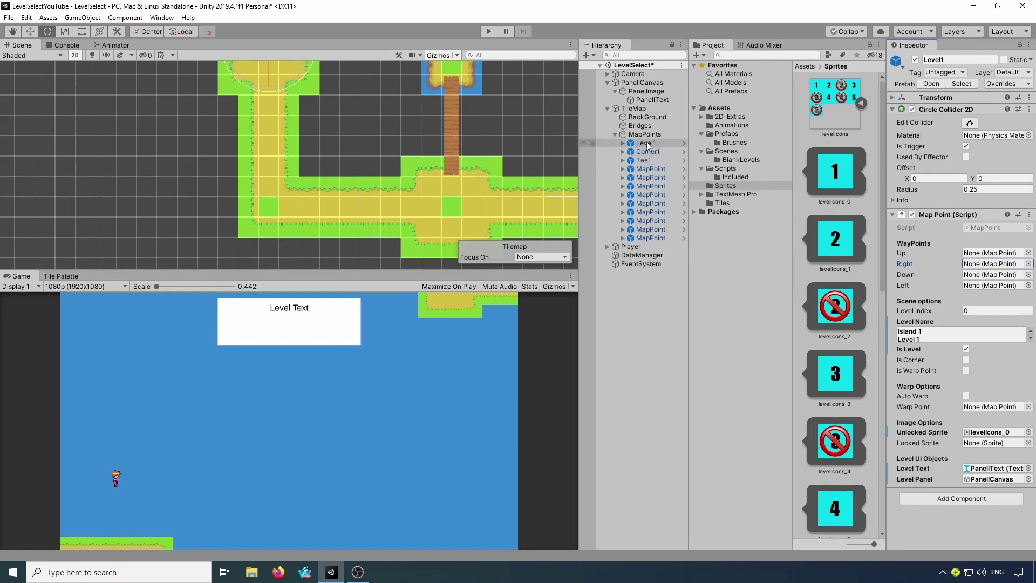
mouse_move(650, 152)
mouse_down()
mouse_move(661, 153)
mouse_move(647, 150)
mouse_up()
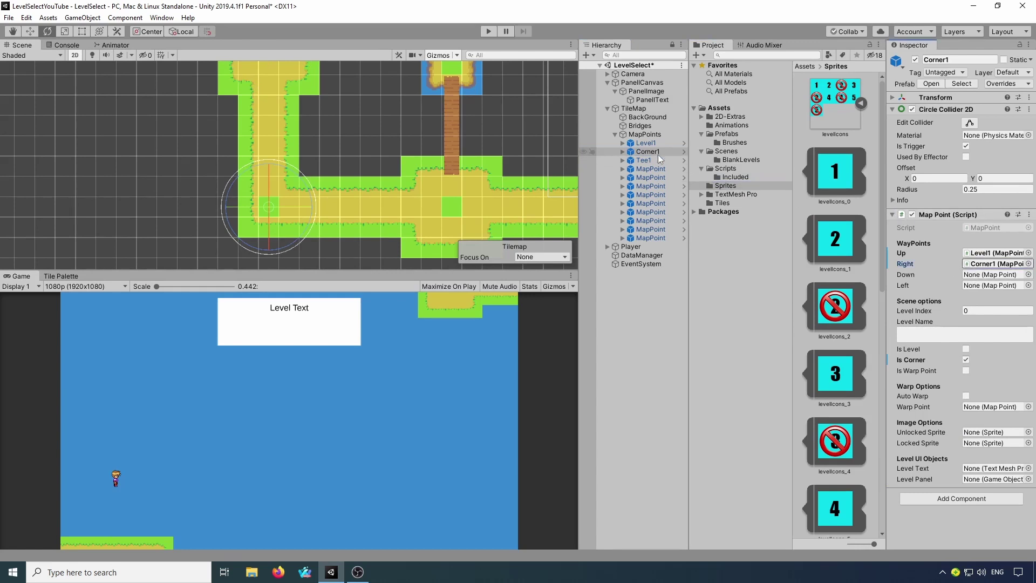
click(640, 145)
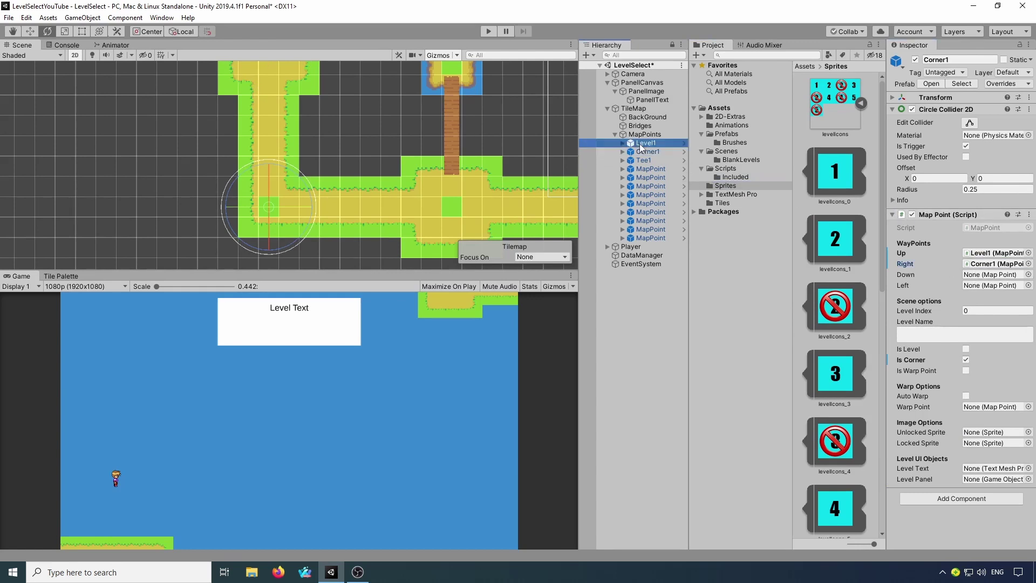
click(983, 264)
drag(983, 270, 982, 274)
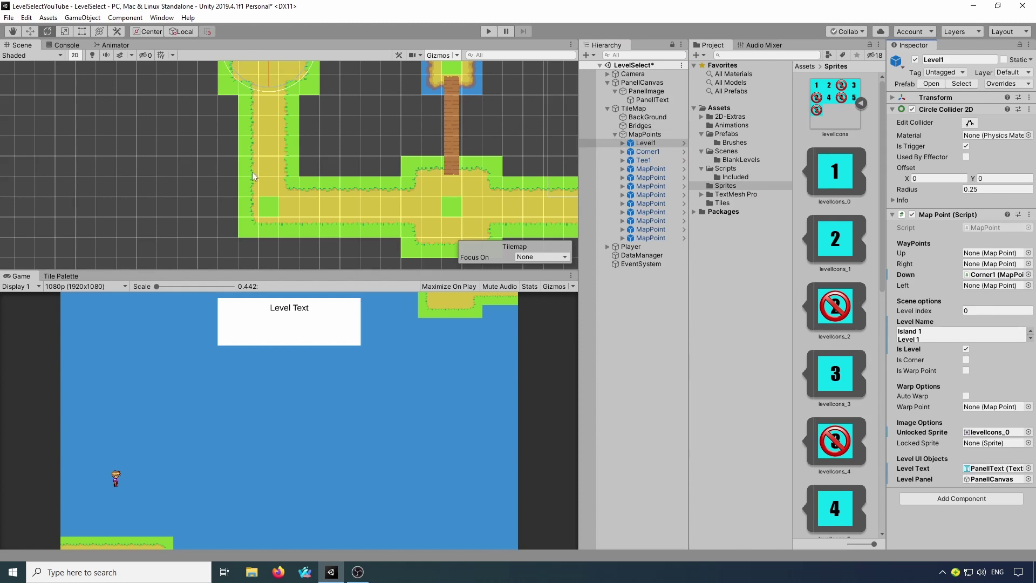
click(649, 152)
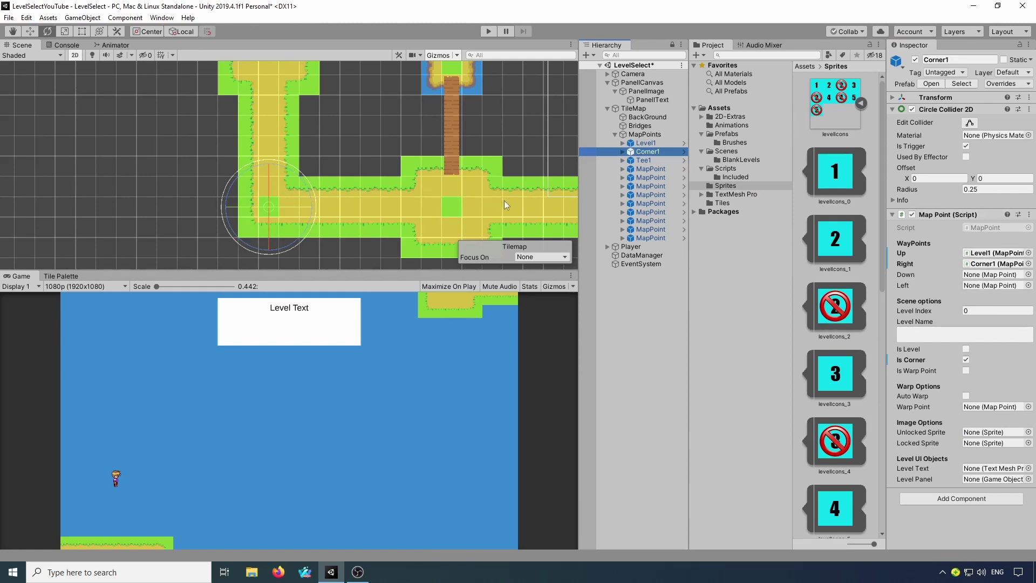
Rename the map point at the upper end of the bridge as Warp1.
click(636, 170)
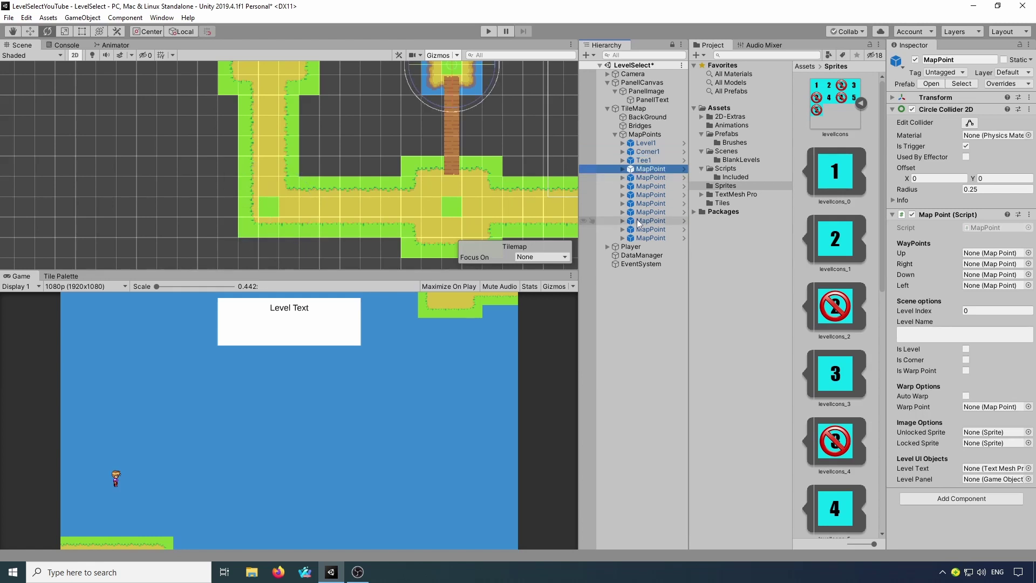
key(F2)
text(War)
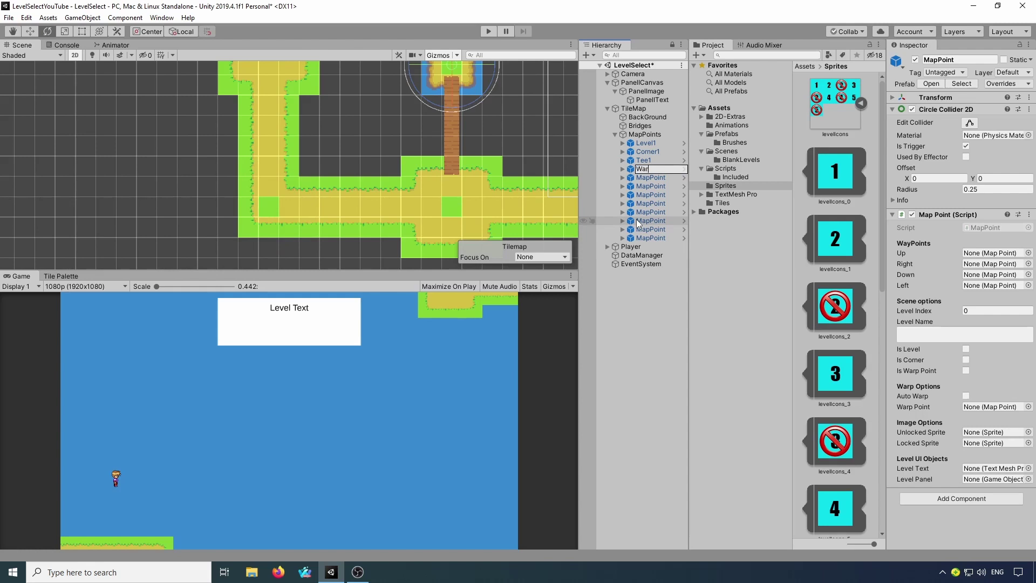
text(p1)
key(Return)
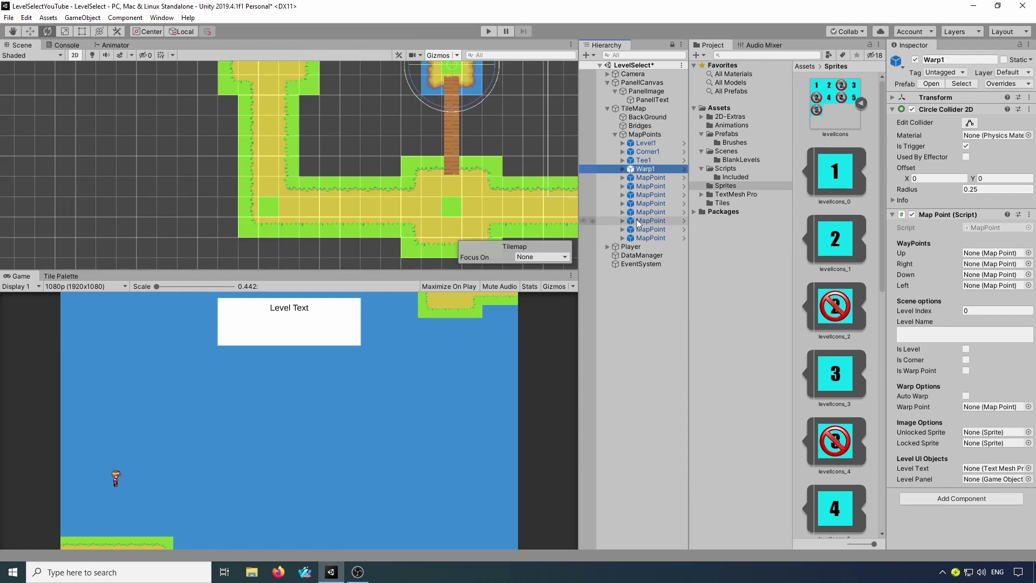
Rename the map point at the path bend east of Tee1 as Corner2.
double_click(632, 185)
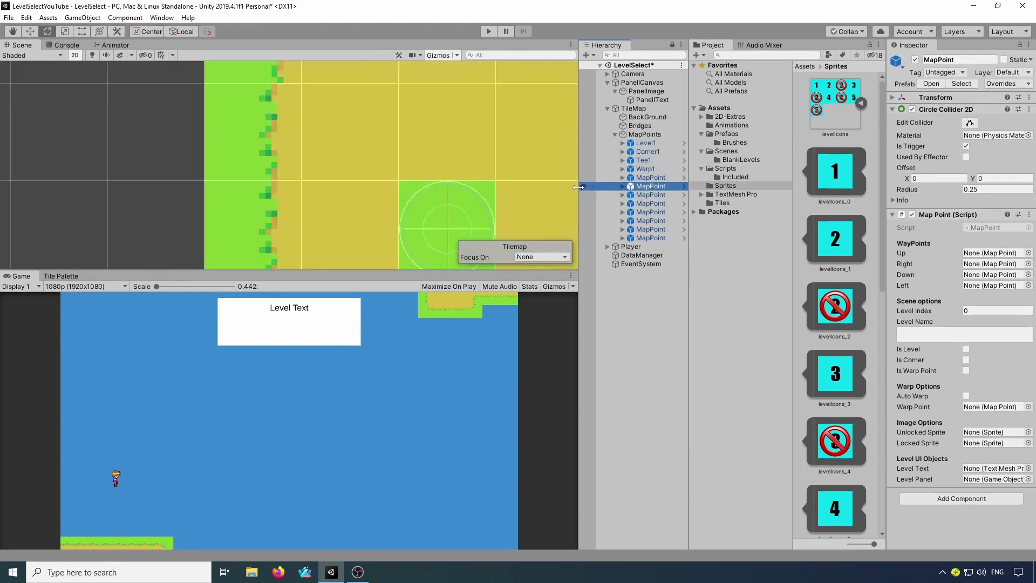
scroll(483, 204, down, 8)
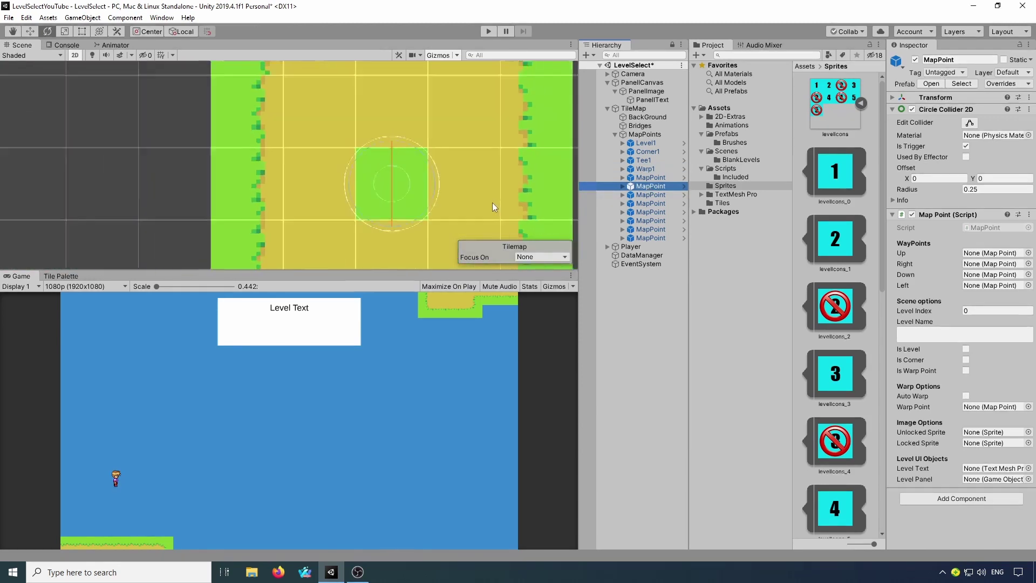
scroll(406, 170, down, 5)
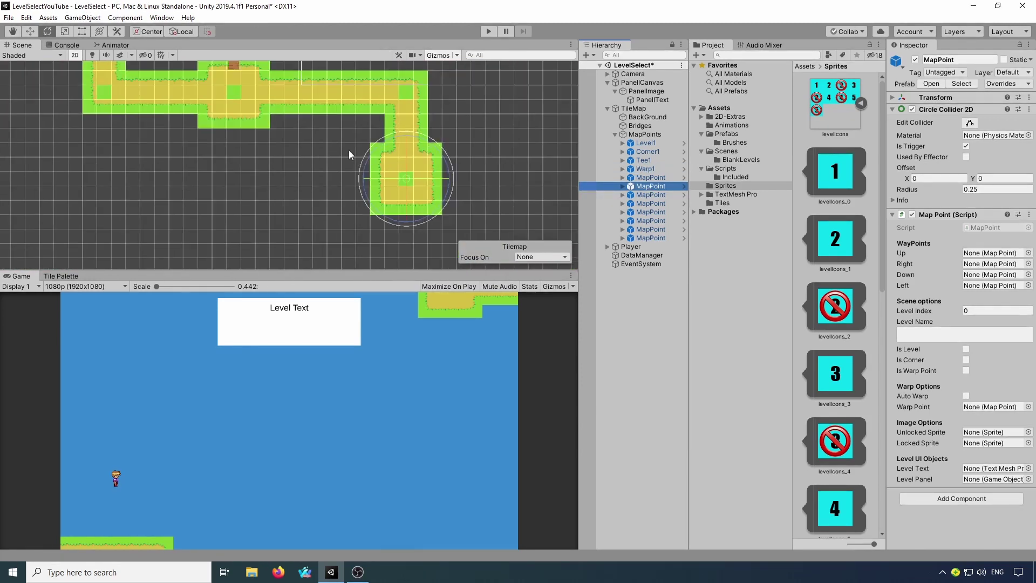
click(637, 177)
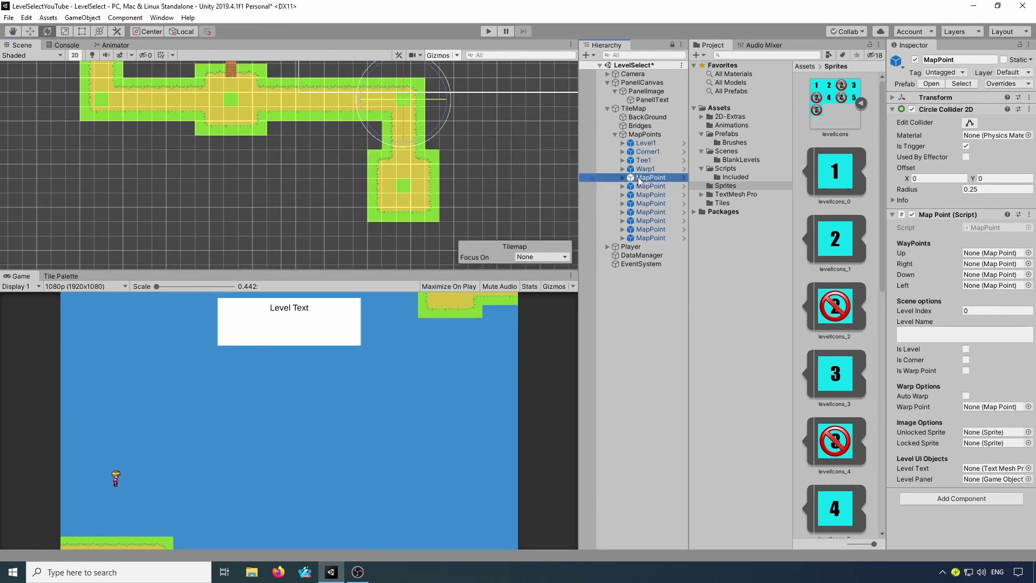
key(F2)
text(C)
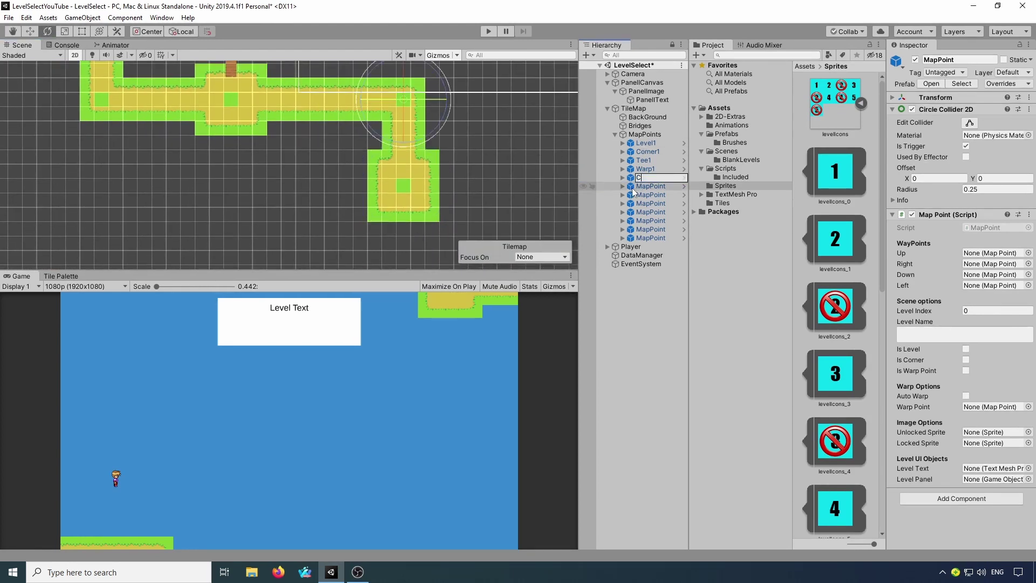
text(orner2)
key(Return)
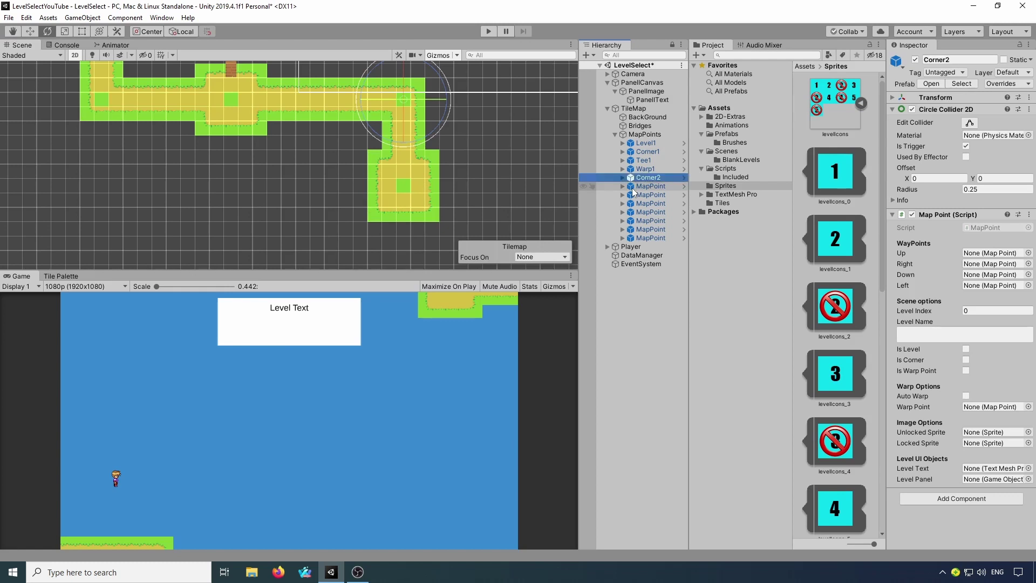
Rename the map point at the path's end below Corner2 as Level2.
double_click(647, 186)
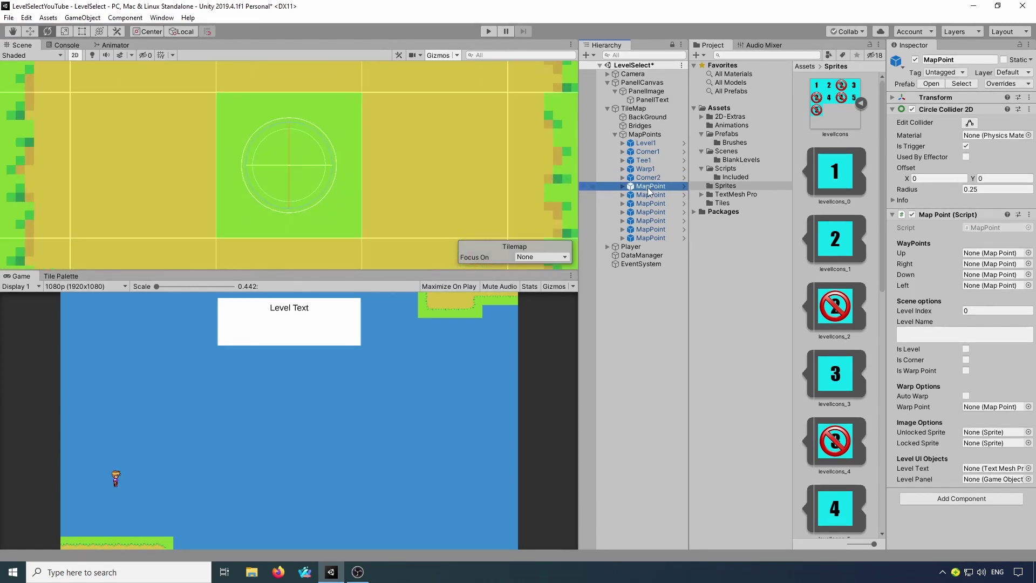
click(647, 187)
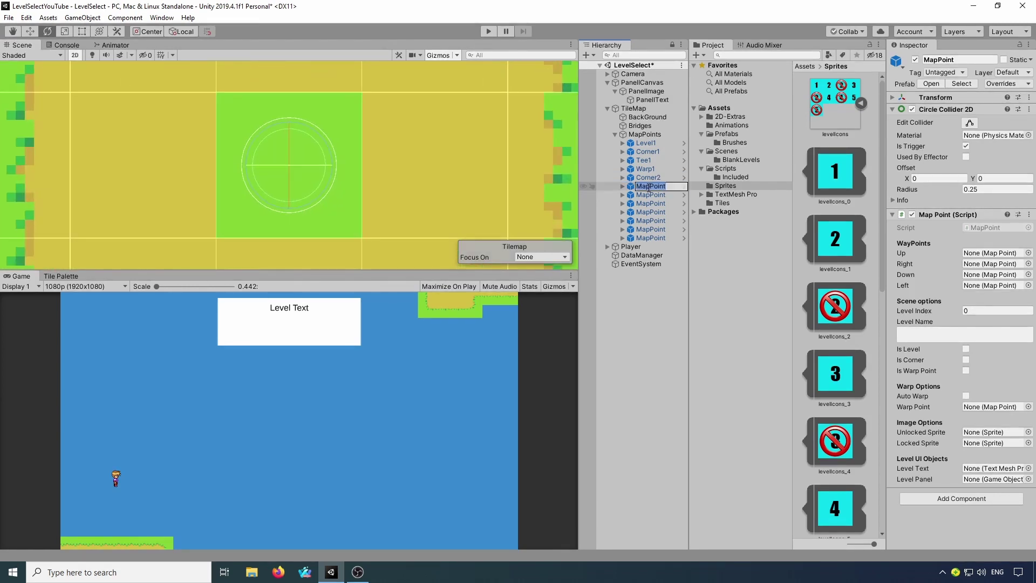
text(Level2)
key(Return)
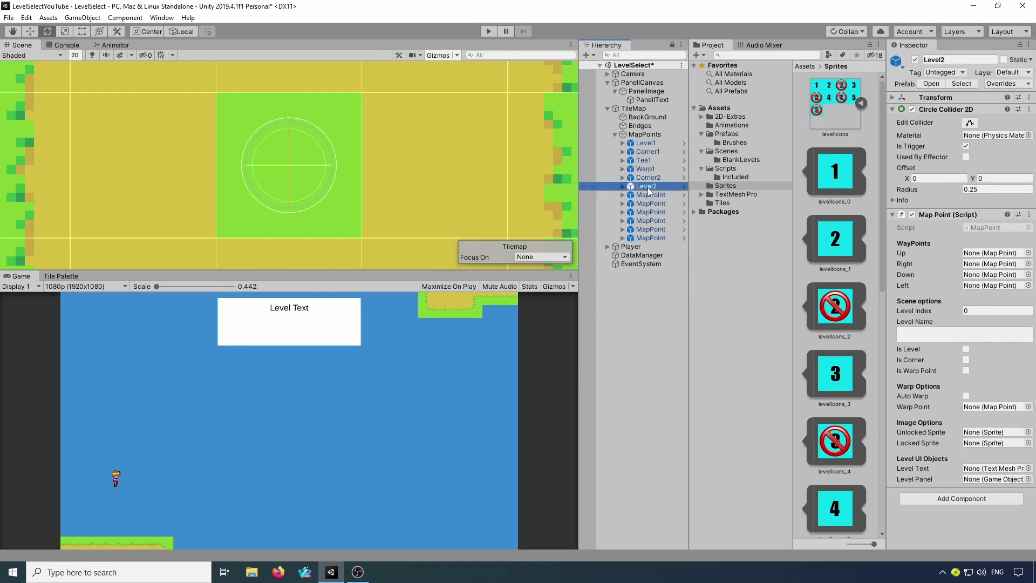
Try to assign Corner1 as a waypoint of Tee1.
click(657, 158)
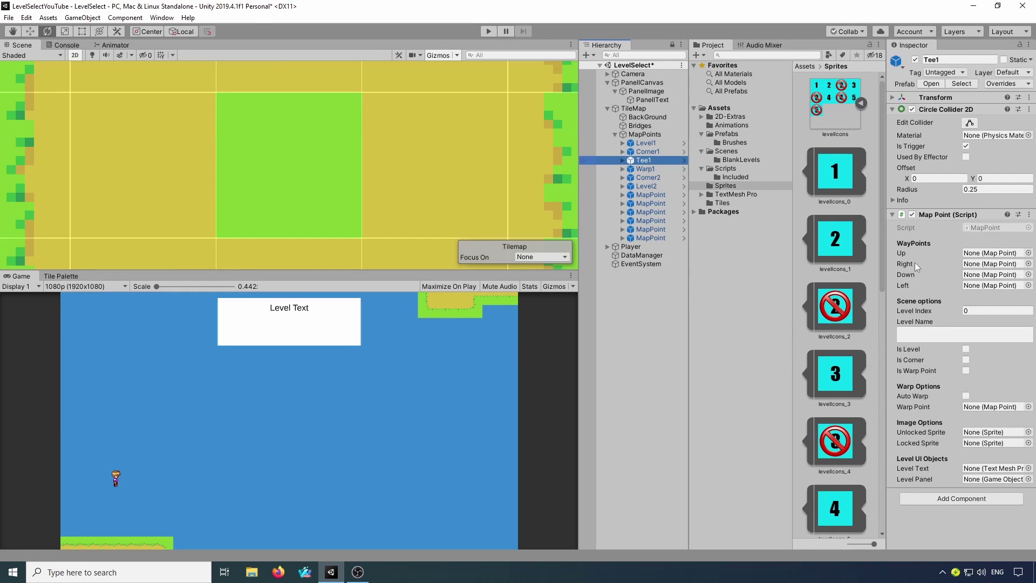
scroll(462, 179, down, 1)
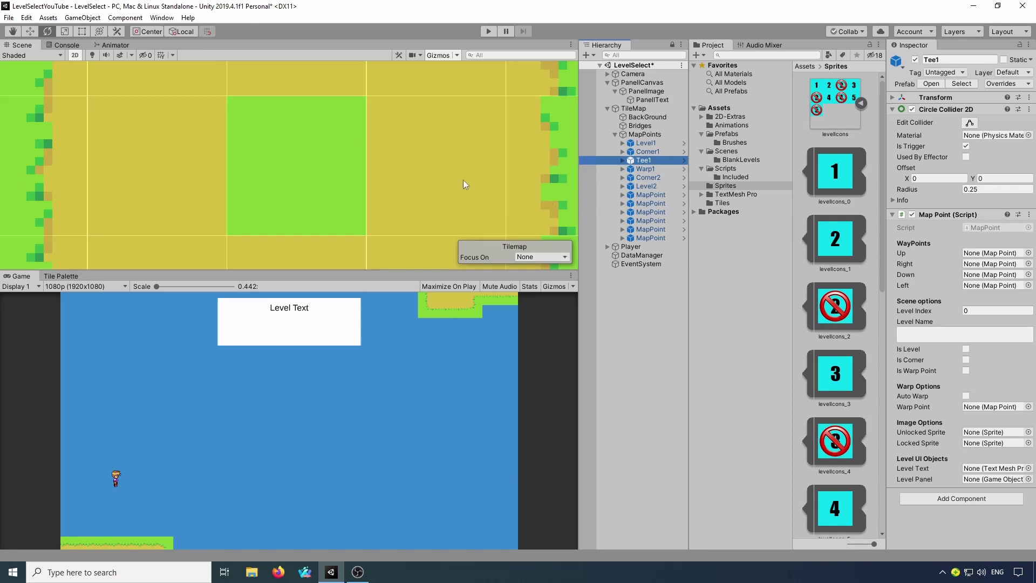
double_click(650, 160)
scroll(360, 160, down, 10)
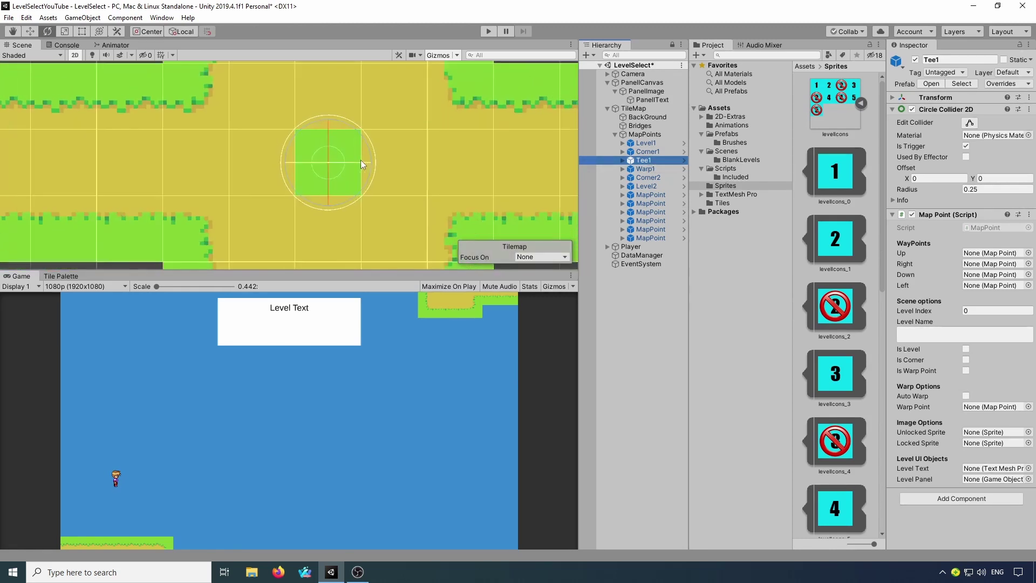
middle_drag(391, 159, 265, 187)
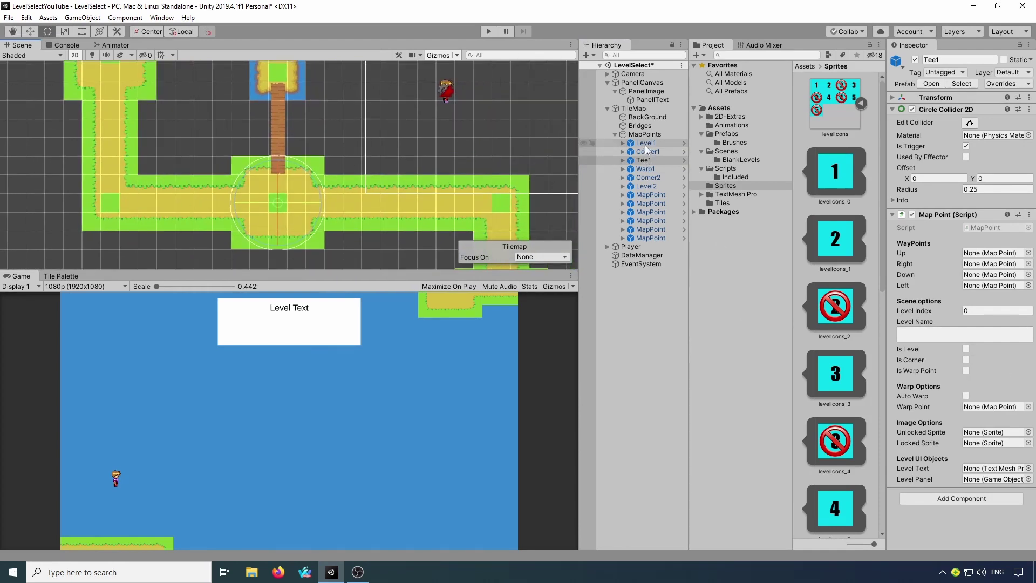
drag(647, 151, 1001, 324)
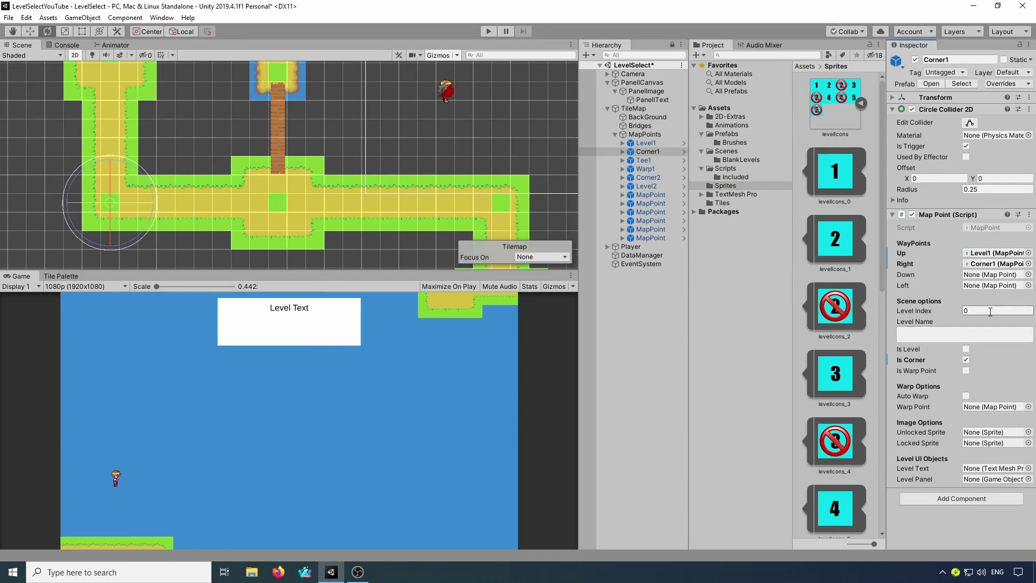
click(641, 160)
click(645, 151)
click(645, 151)
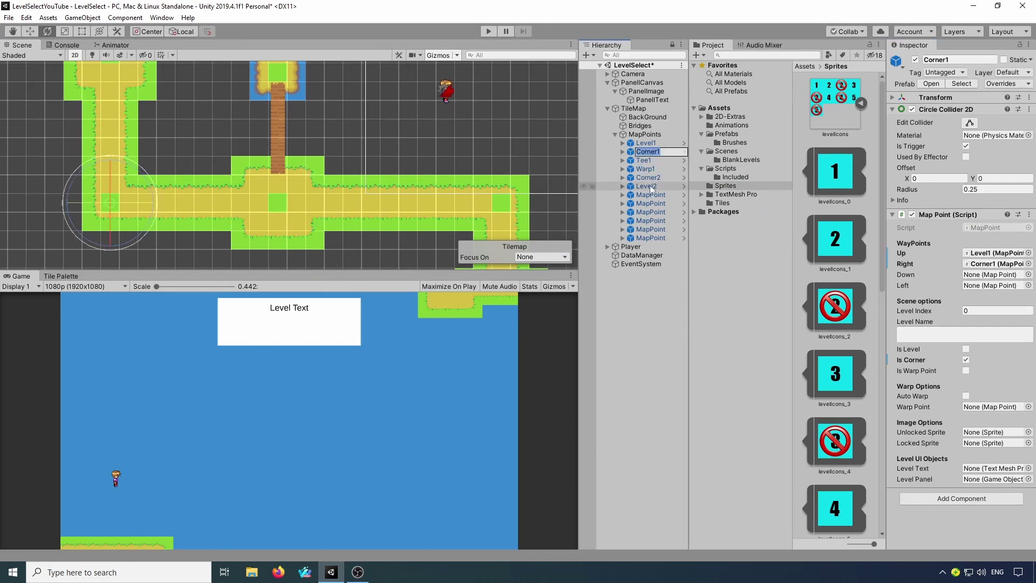
click(646, 162)
click(651, 151)
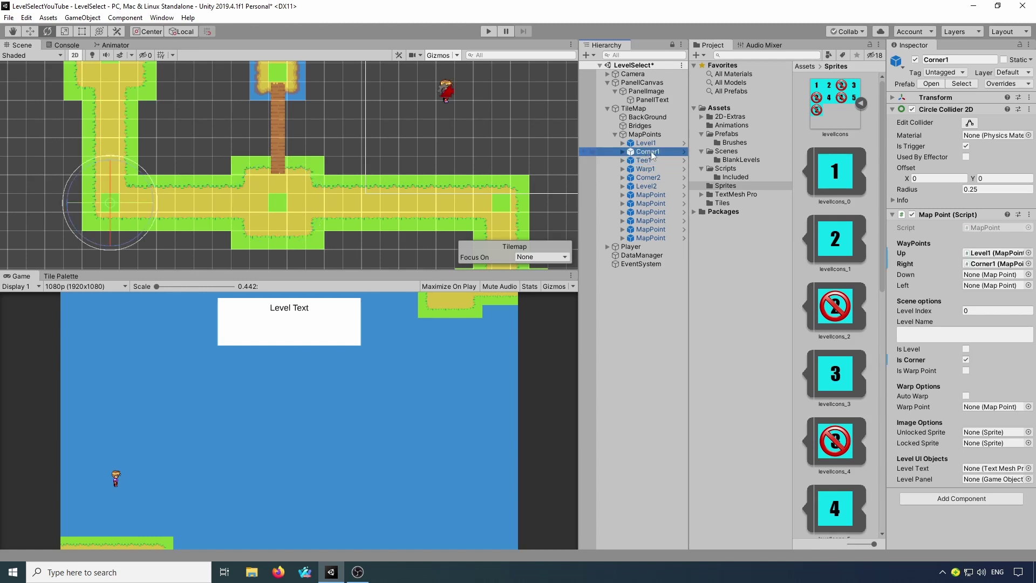
Lock the inspector on Tee1 and set its Left waypoint to Corner1, Right to Corner2 and Up to Warp1.
click(645, 160)
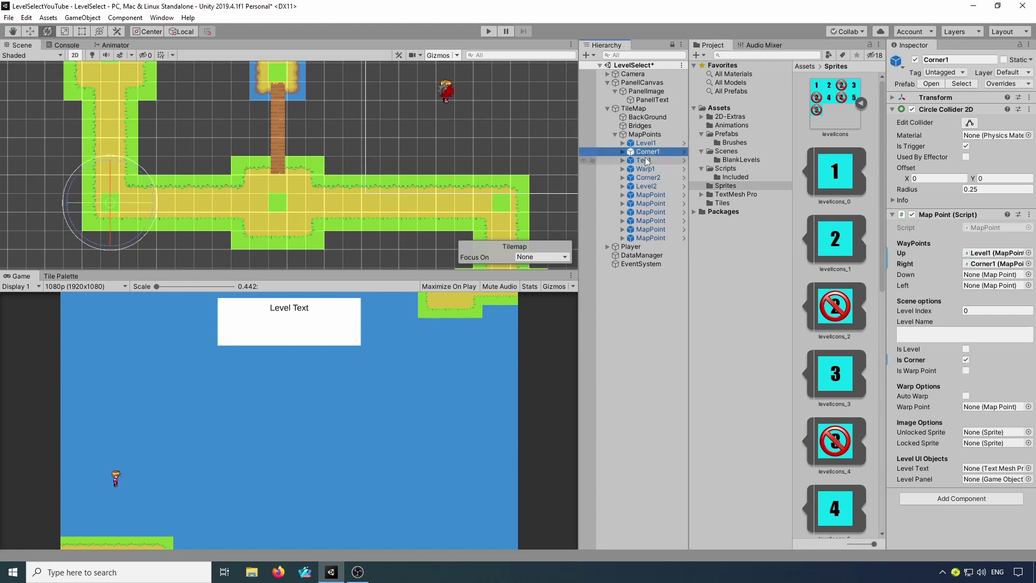
click(1020, 45)
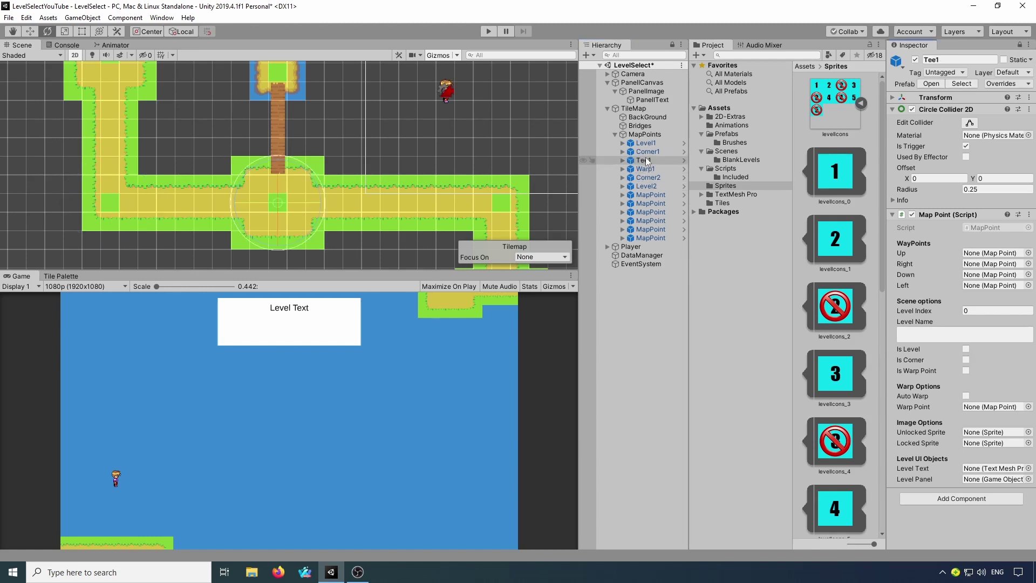
drag(650, 151, 995, 288)
drag(647, 177, 972, 267)
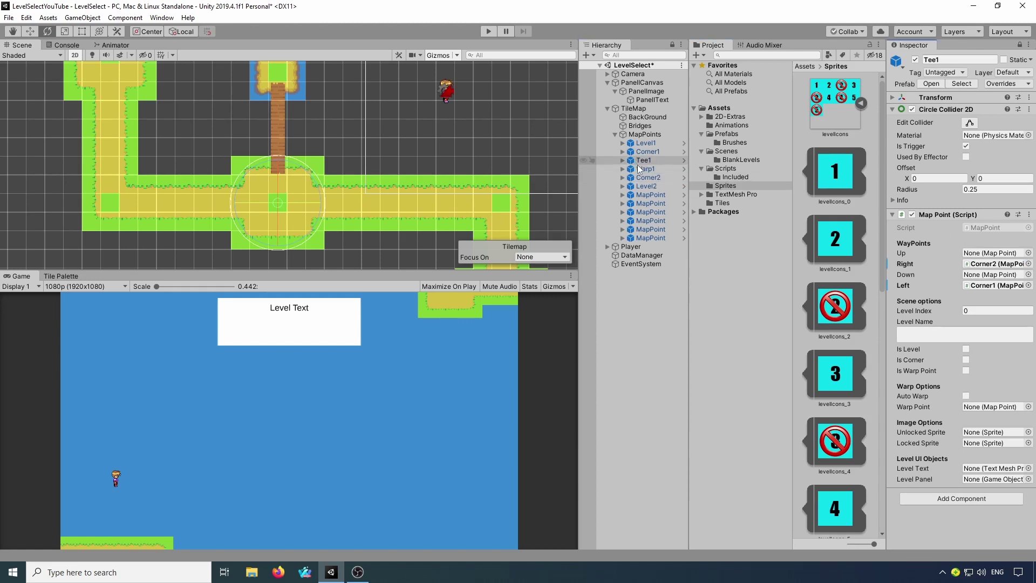
drag(640, 169, 979, 258)
Lock the inspector on Warp1, set its Down waypoint to Tee1 and enable Is Warp Point.
click(649, 169)
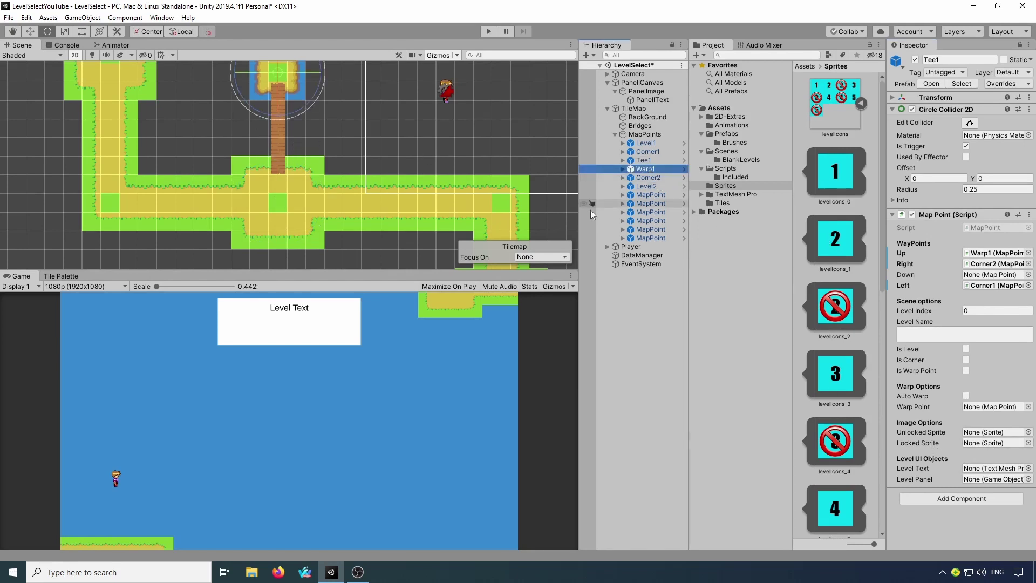
click(1019, 45)
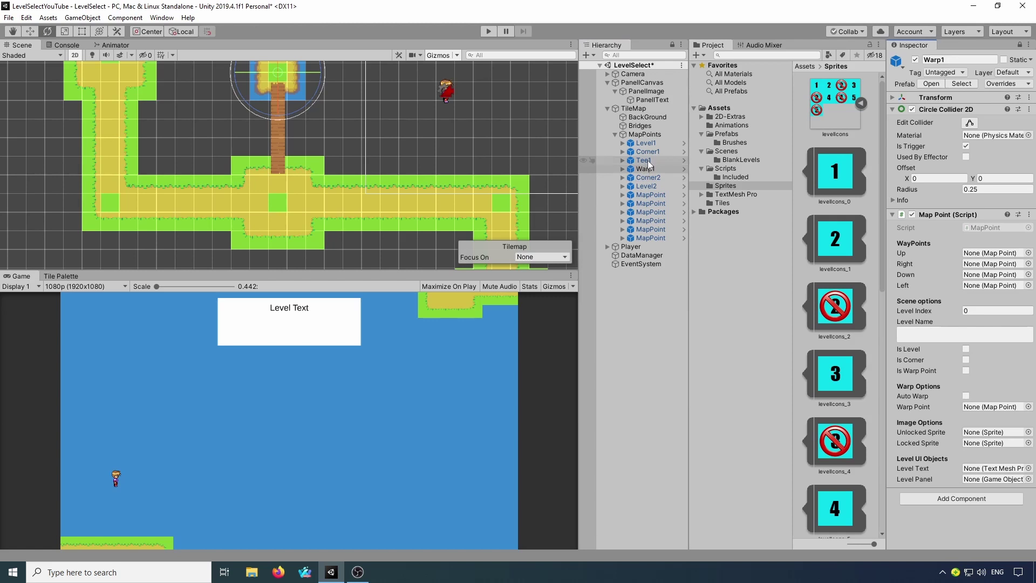
drag(646, 166, 987, 275)
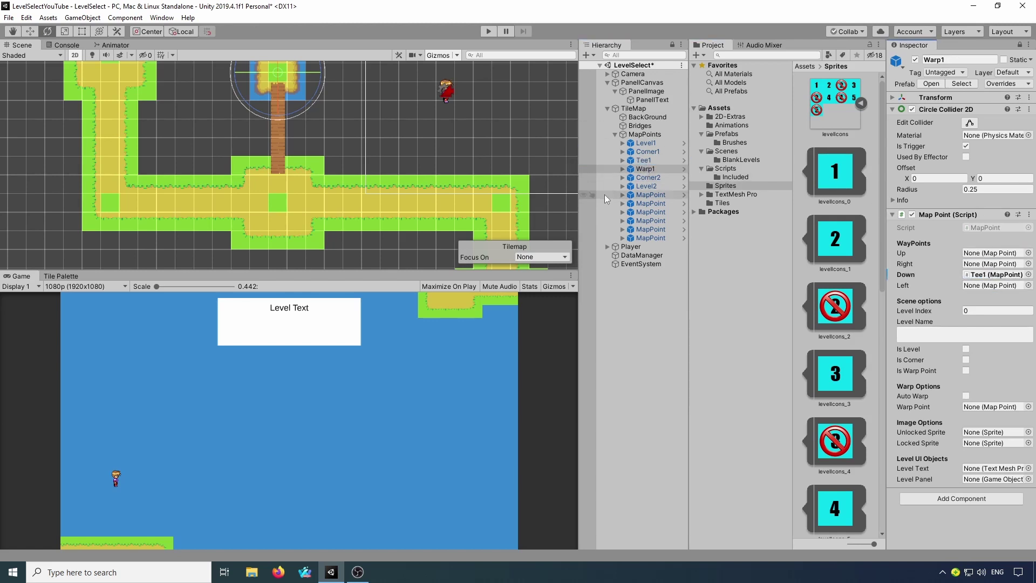
click(966, 370)
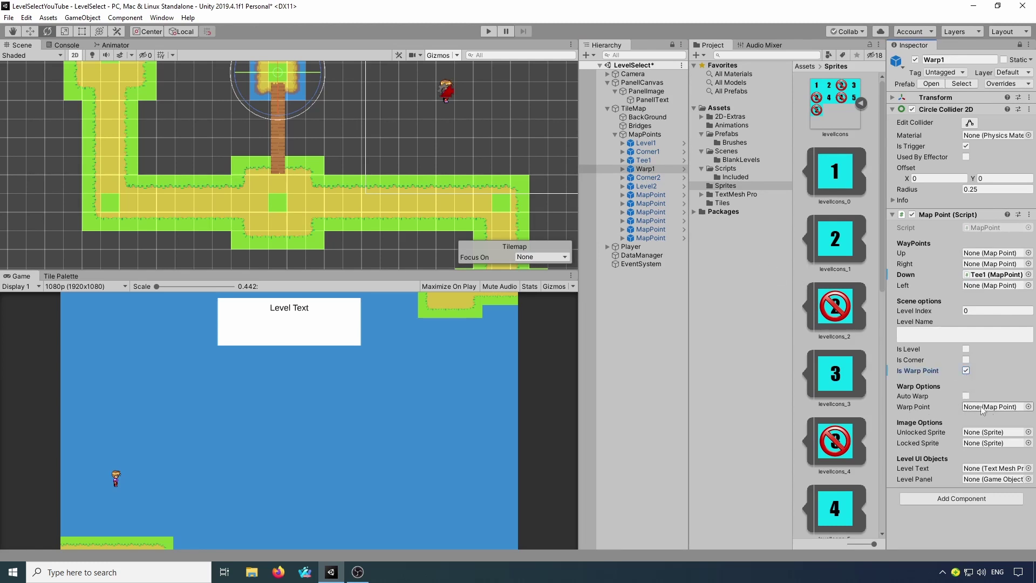
Set Warp1's Warp Point to the map point on the other island's bridge end.
middle_drag(387, 130, 296, 225)
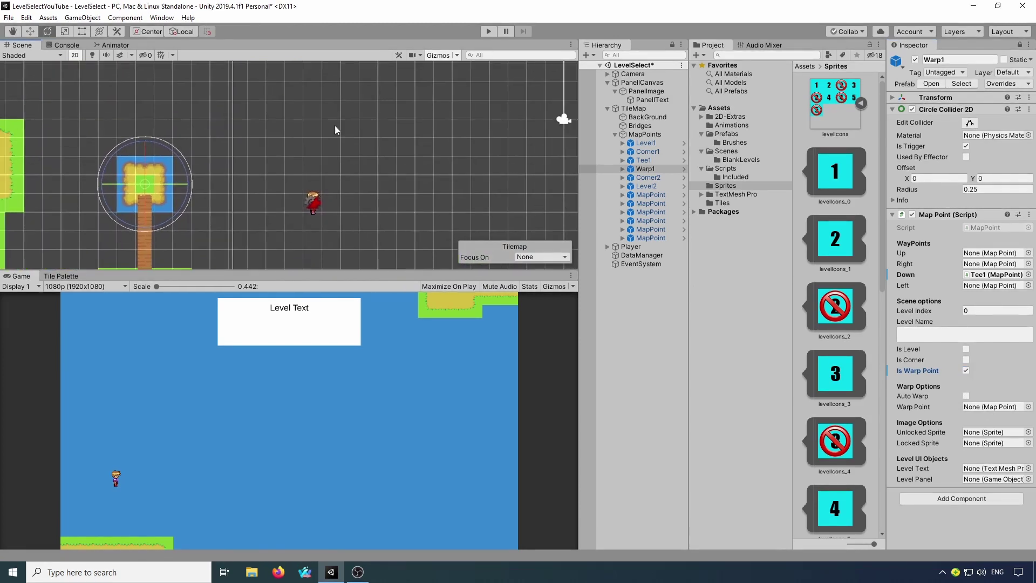
scroll(339, 127, down, 10)
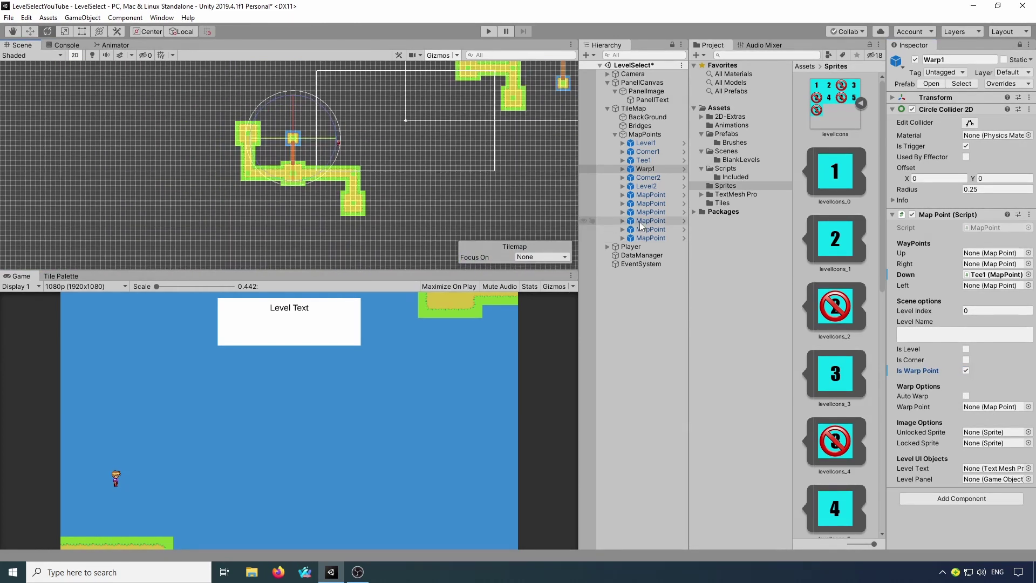
click(647, 196)
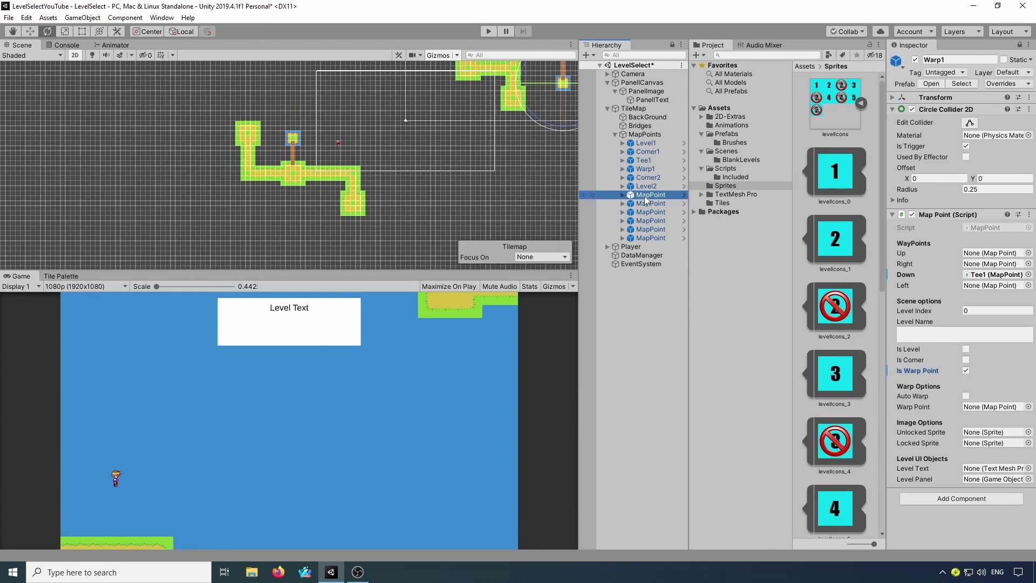
drag(644, 196, 973, 409)
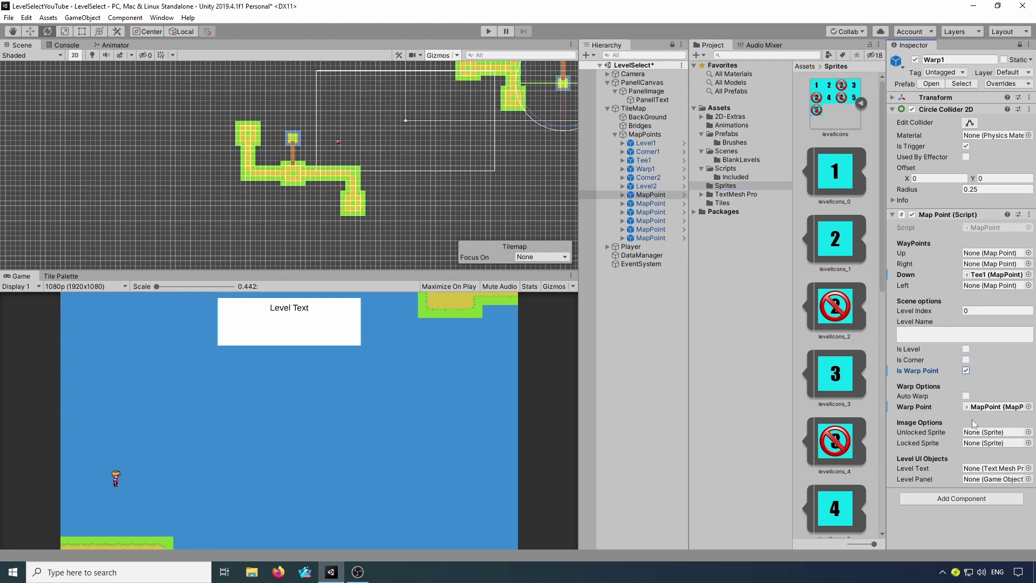
Rename the warp target map point as Warp2 and reassign it as Warp1's Warp Point.
click(652, 194)
key(F2)
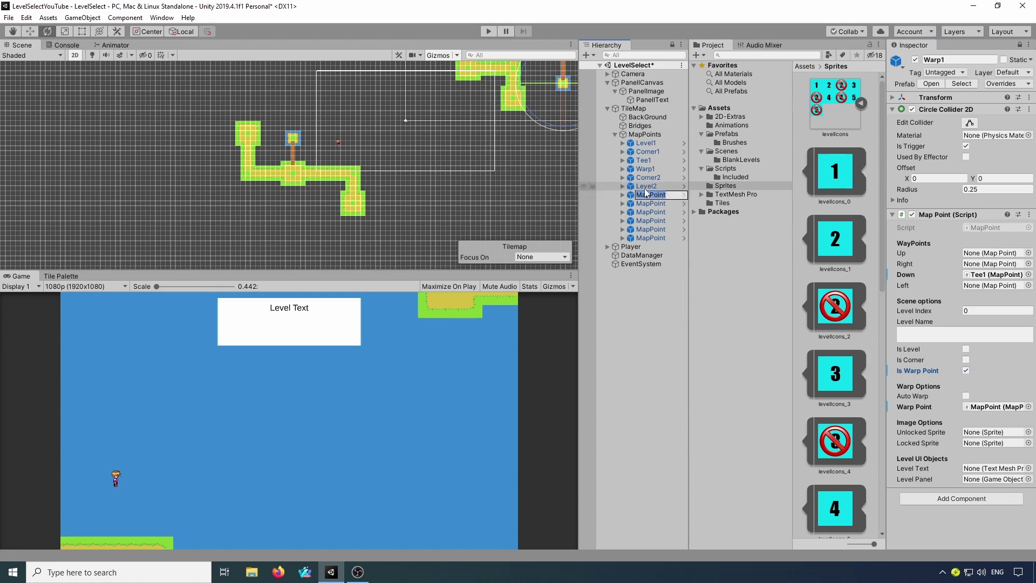
text(Warp2)
key(Return)
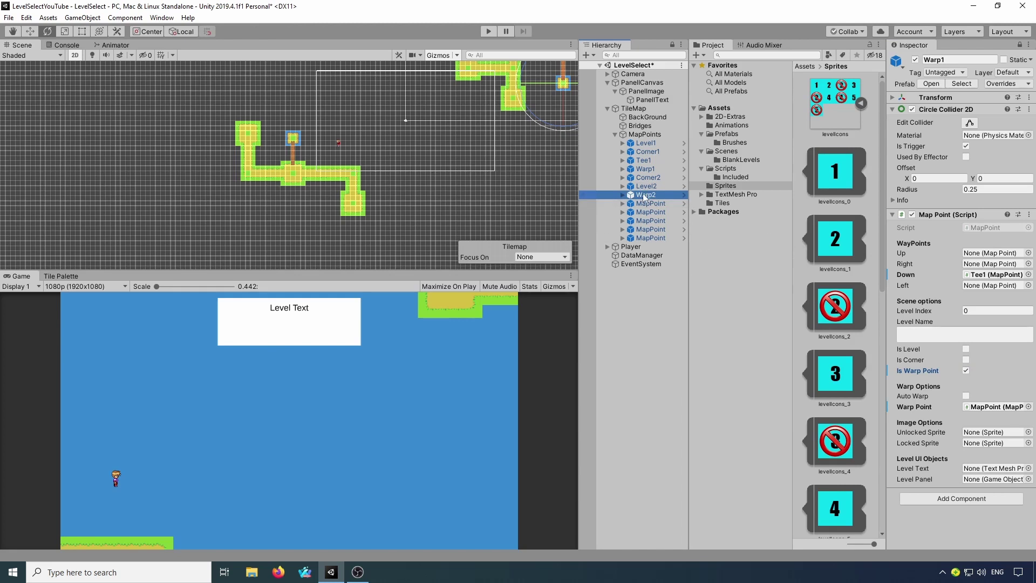
drag(642, 193, 973, 413)
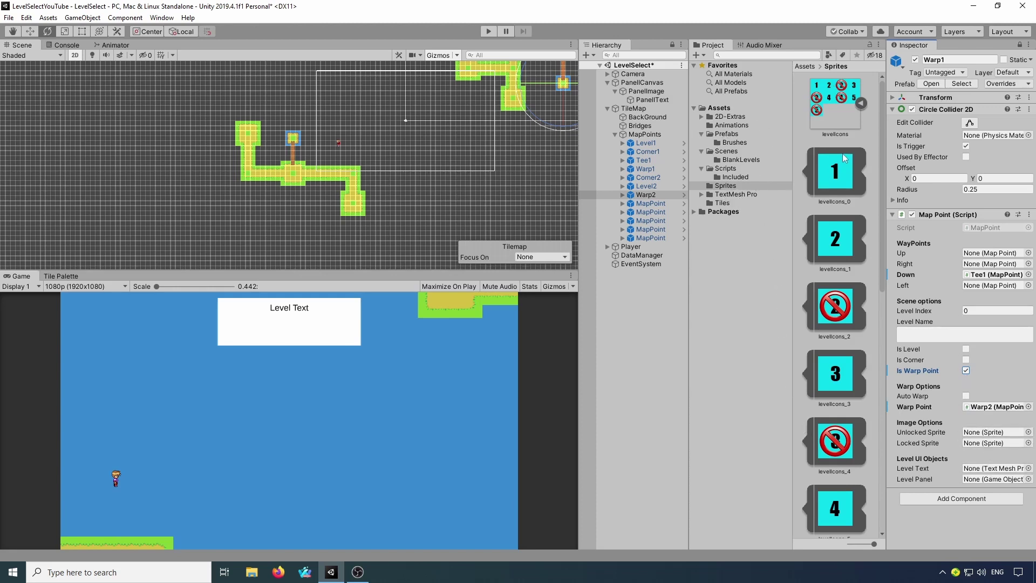
Assign the WarpPoint sprite as Warp1's Unlocked Sprite and the WarpPointLocked sprite as its Locked Sprite.
click(862, 102)
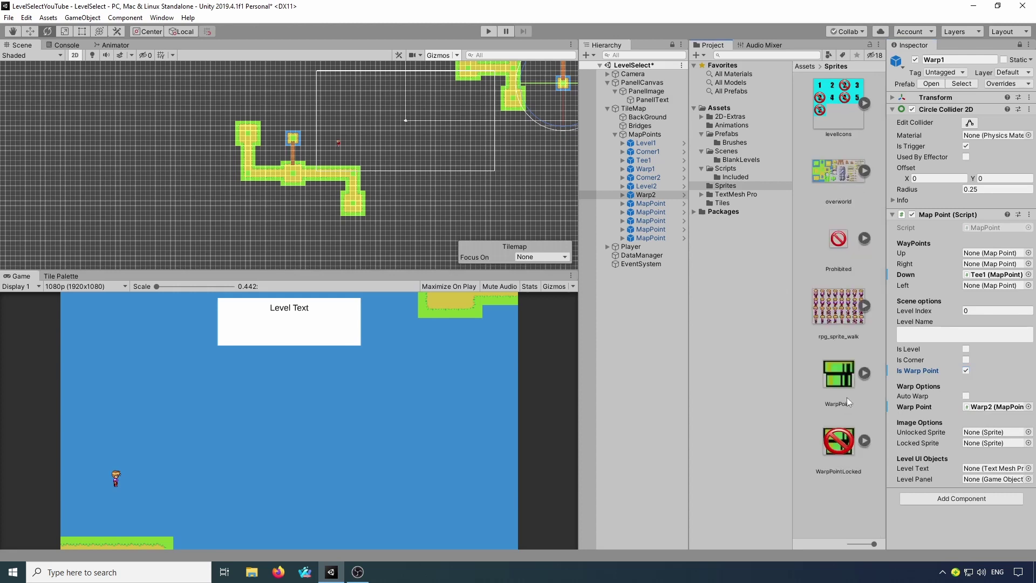
click(864, 372)
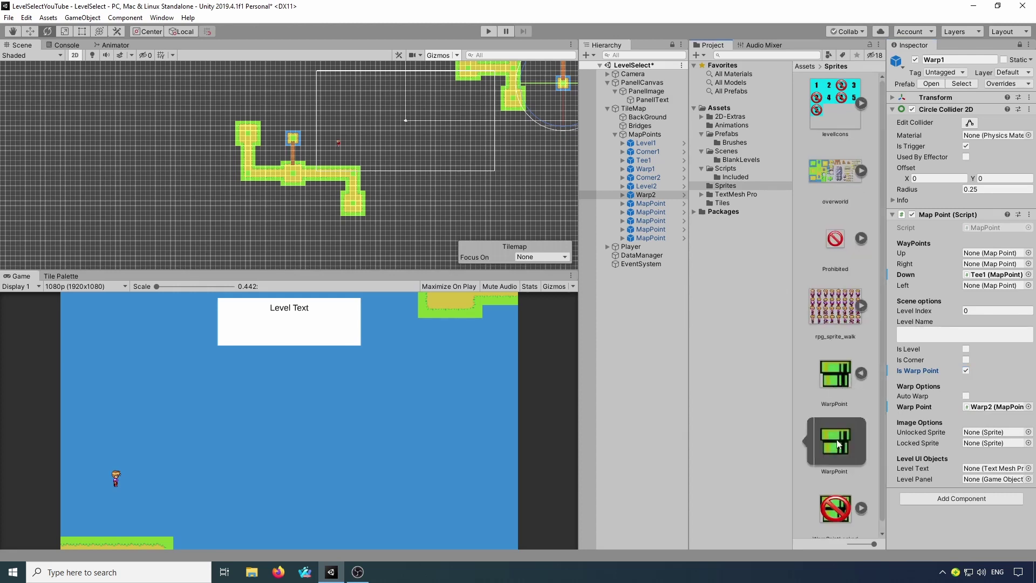
drag(836, 445, 982, 434)
double_click(982, 432)
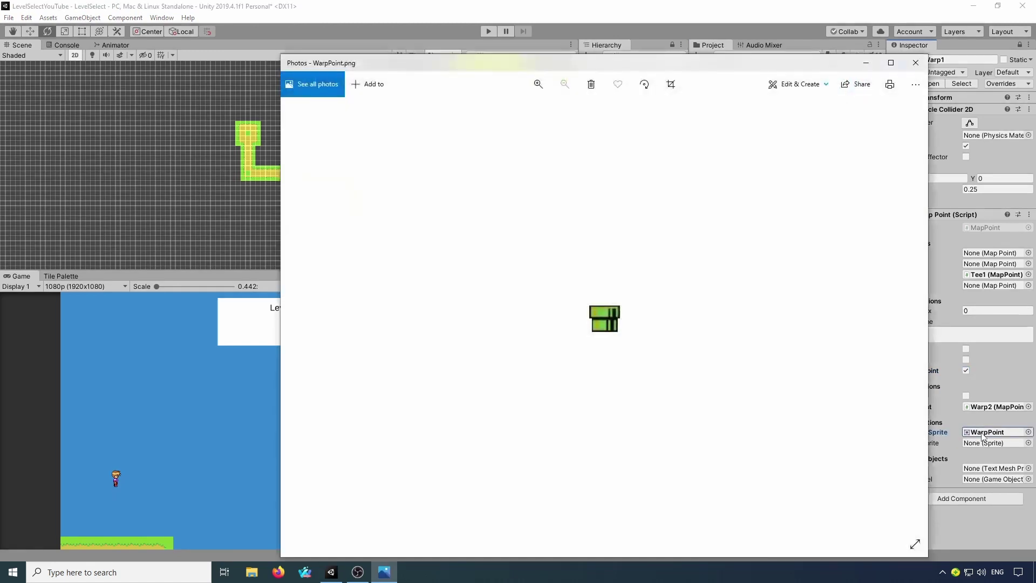
click(913, 63)
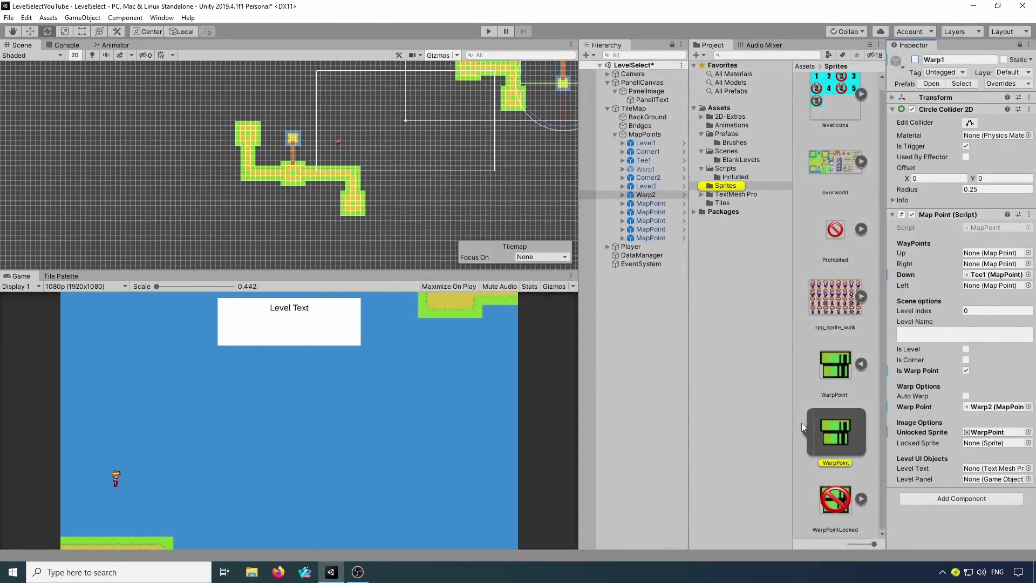
click(861, 498)
drag(851, 497, 987, 450)
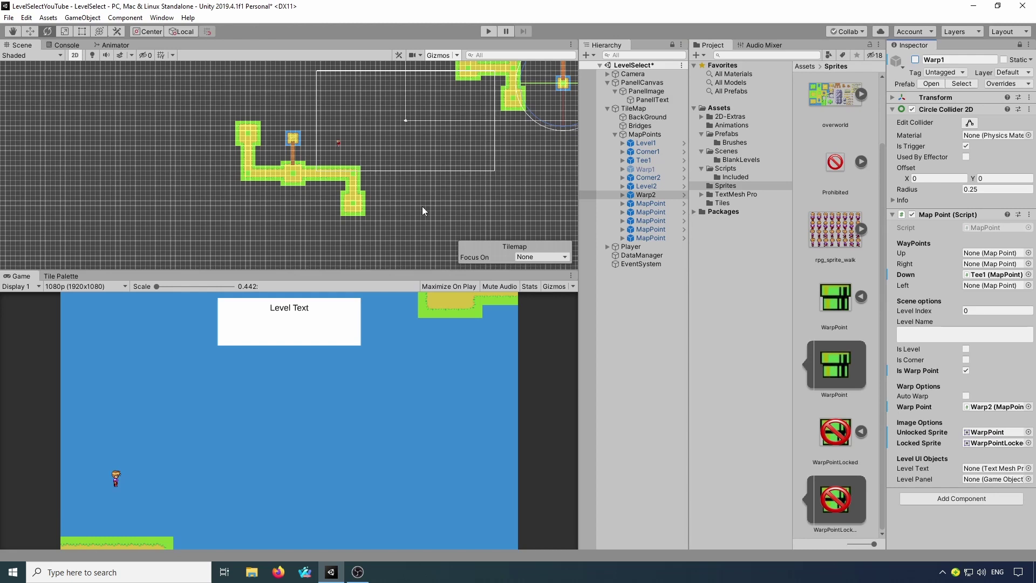
Reactivate the Warp1 object and assign Warp2 as its Warp Point again.
double_click(635, 170)
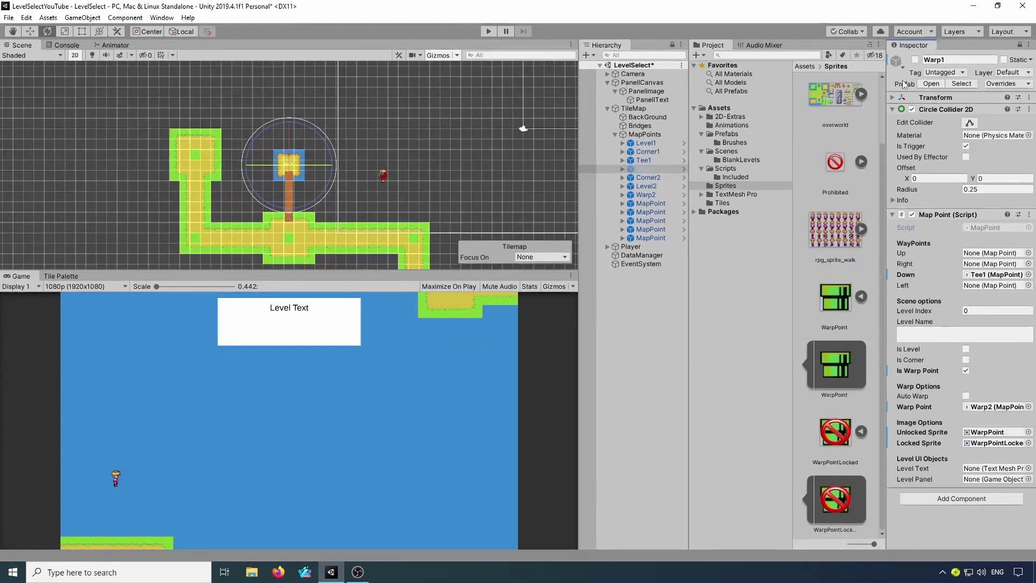
click(916, 60)
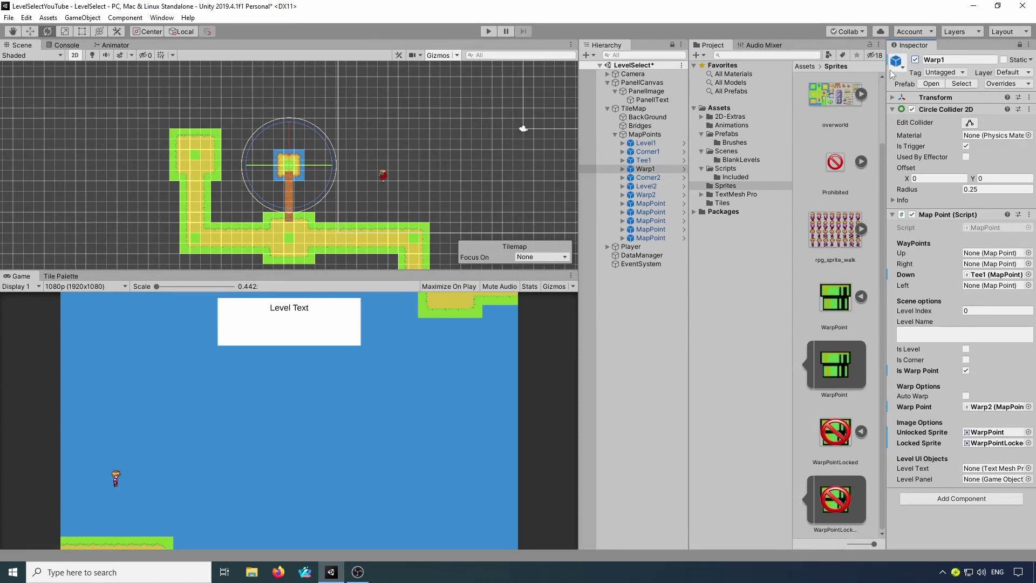
click(645, 195)
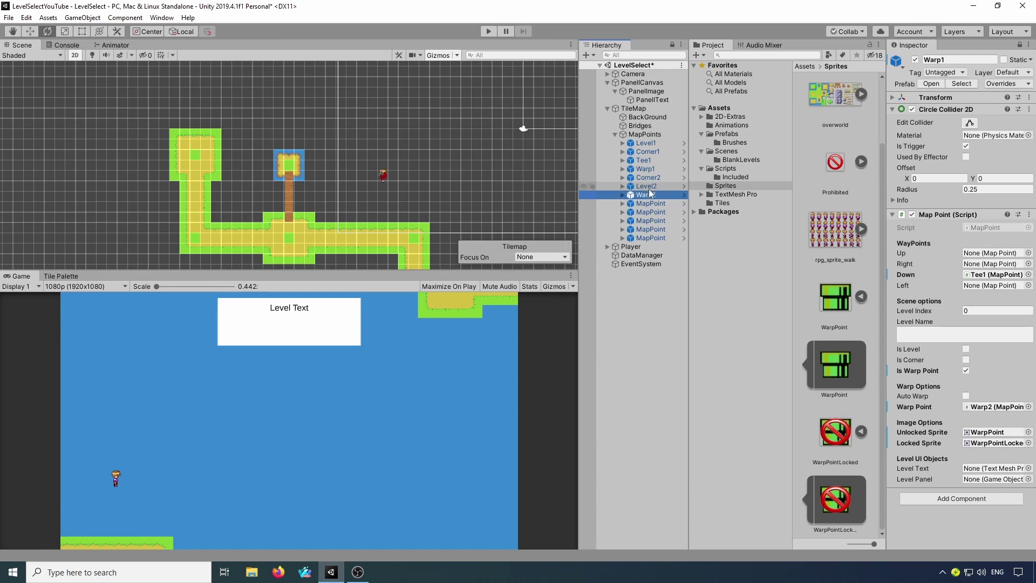
drag(649, 190, 991, 408)
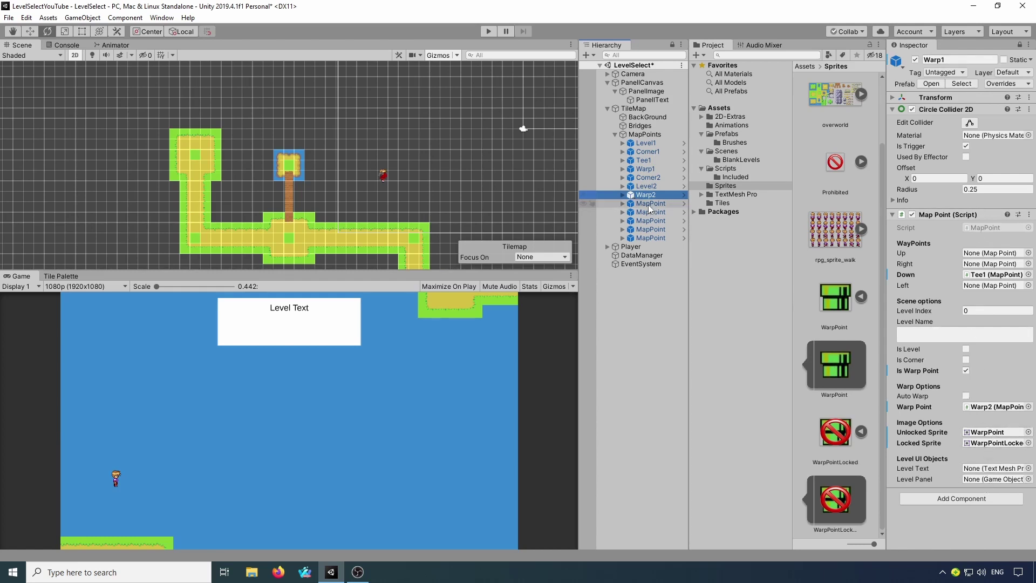
Lock the inspector on Corner2, set its Left waypoint to Tee1 and Down to Level2, and enable Is Corner.
click(642, 187)
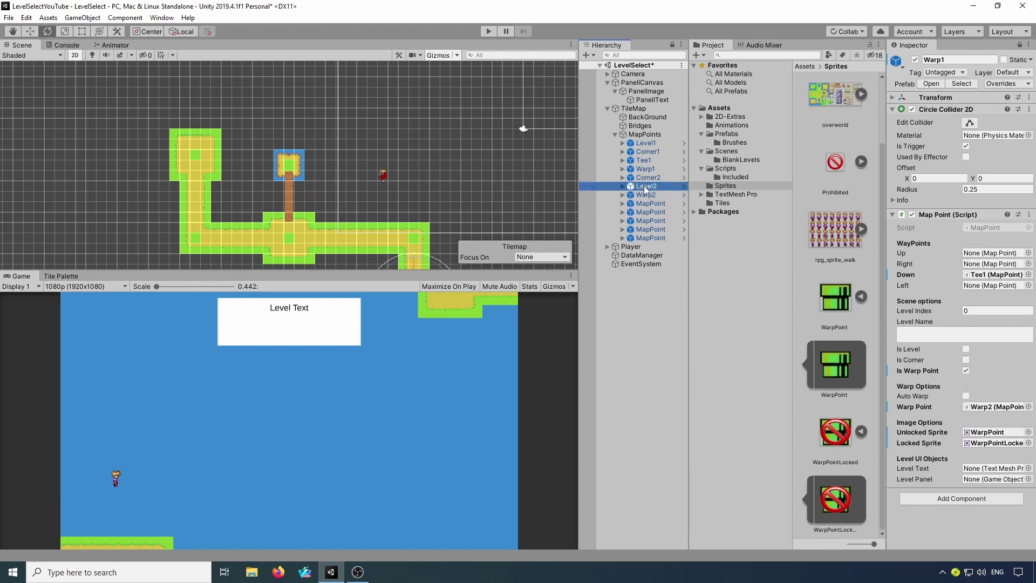
click(644, 177)
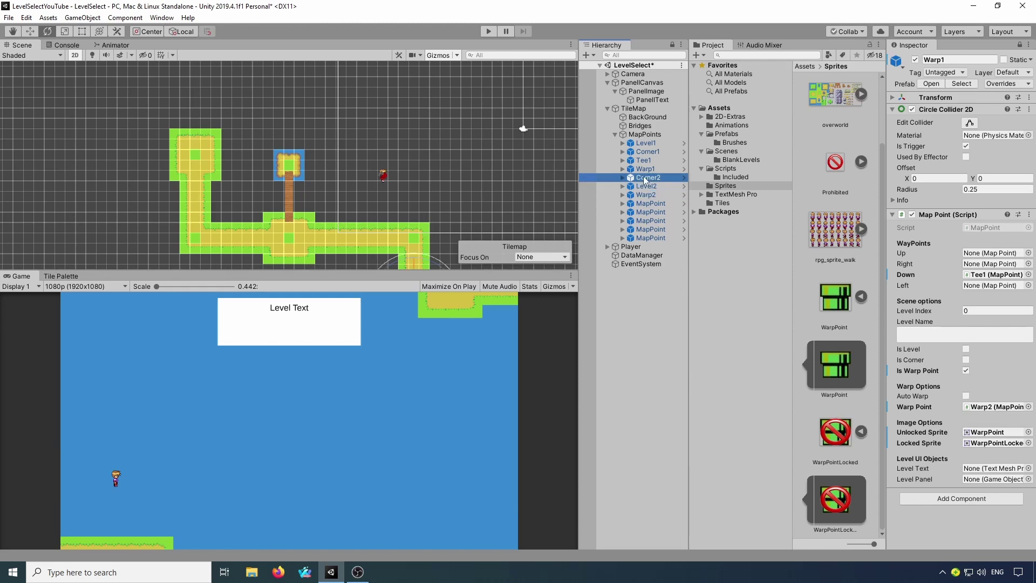
click(1019, 44)
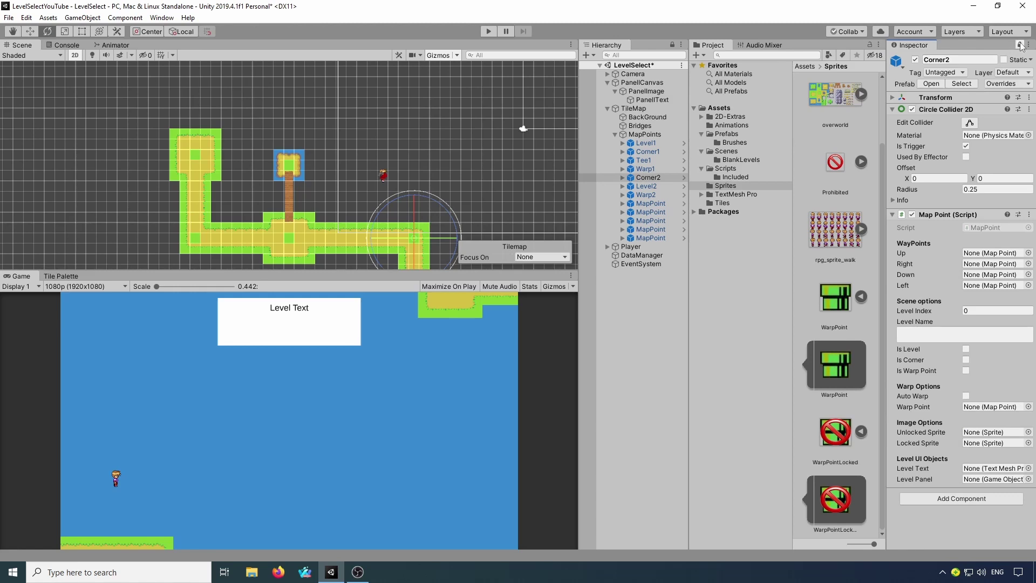
drag(644, 162, 989, 285)
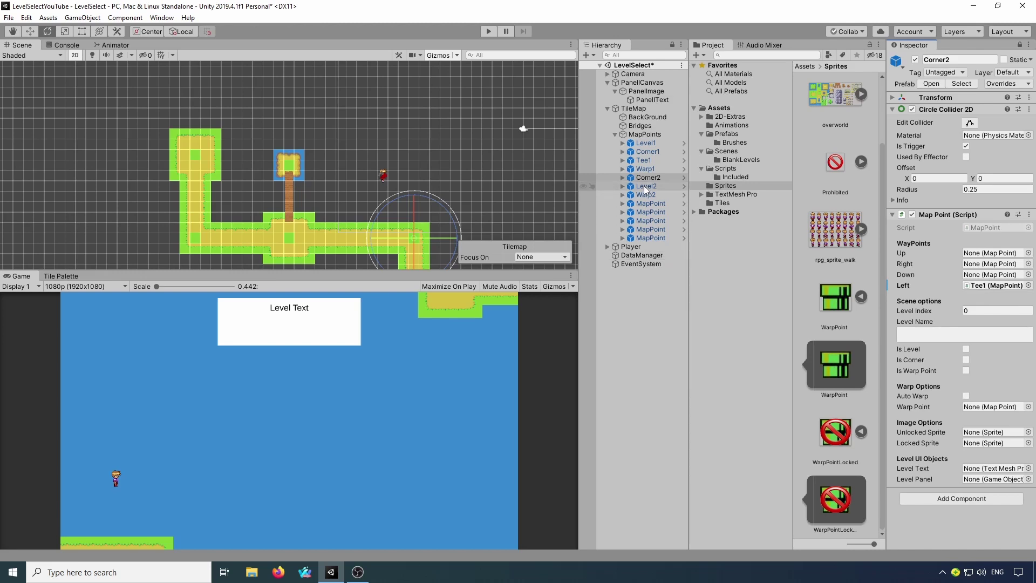
drag(642, 185, 998, 277)
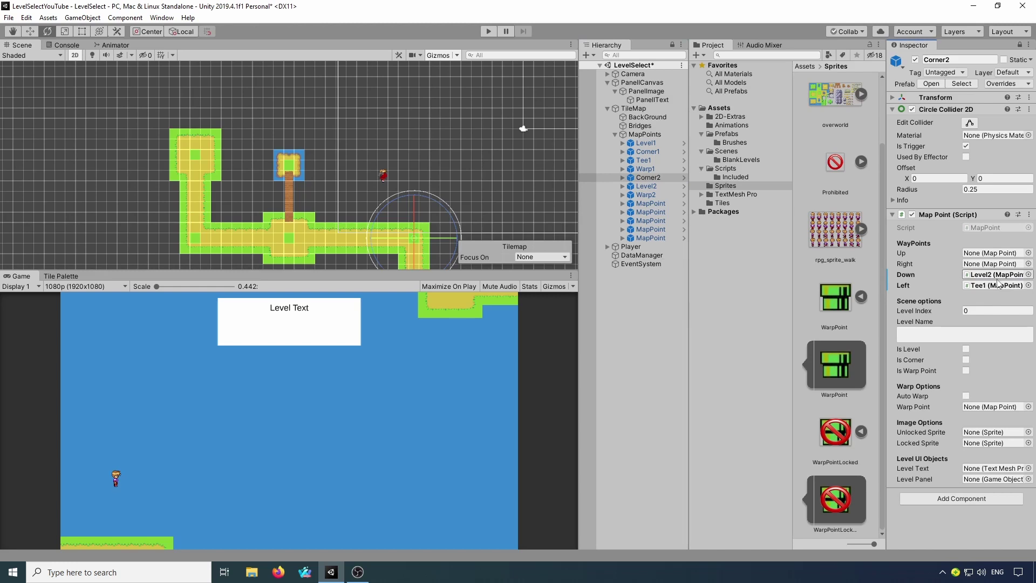
click(966, 359)
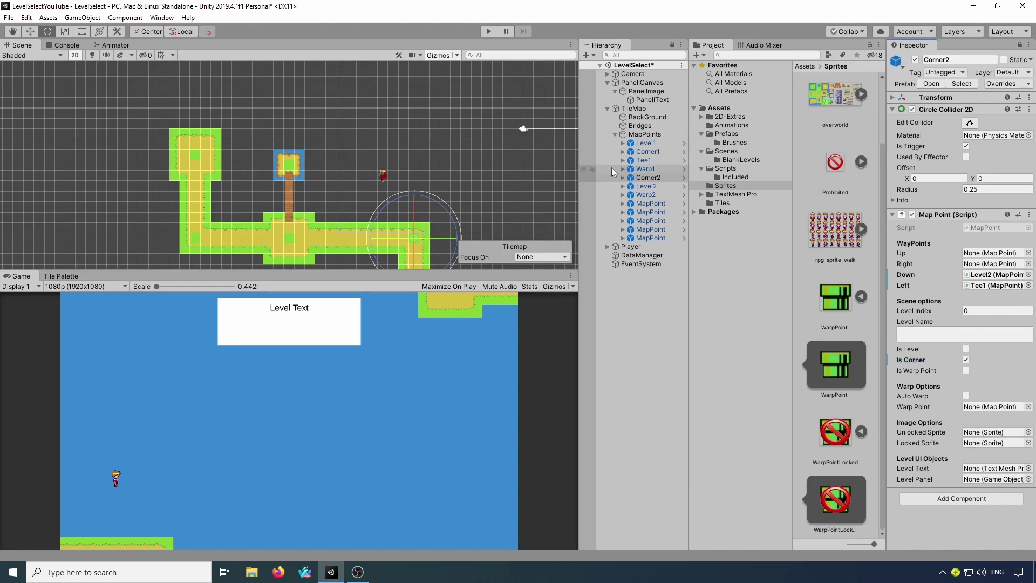
Check Warp1's settings, and lock the inspector on Level2 with Corner2 as its Up waypoint and Is Level enabled.
click(645, 168)
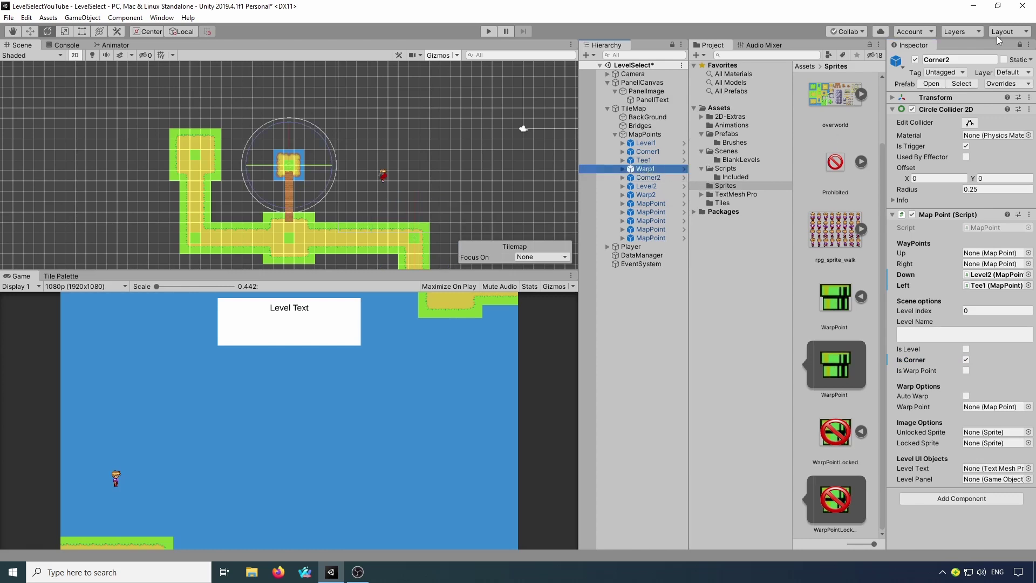
click(1019, 45)
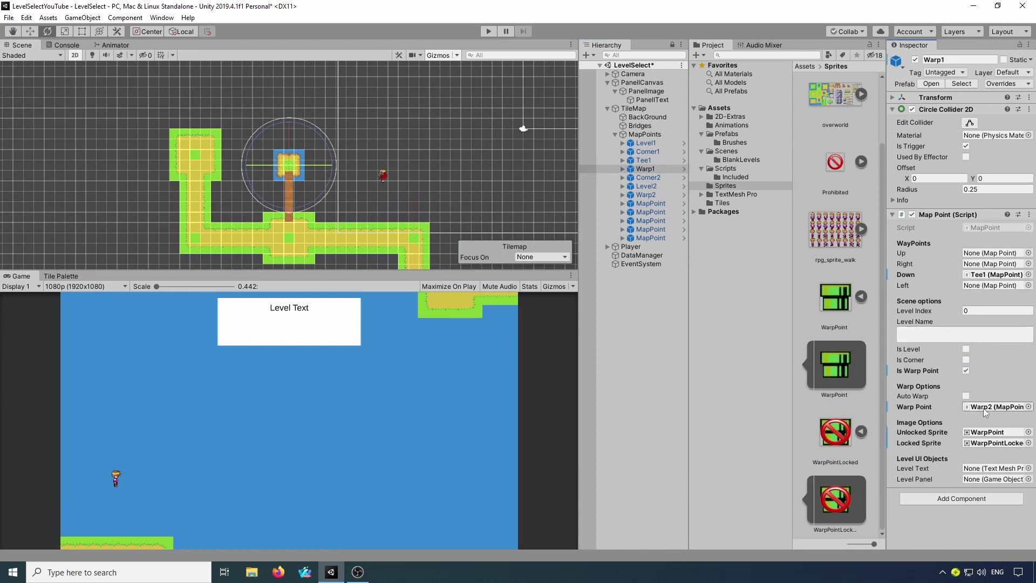
click(647, 186)
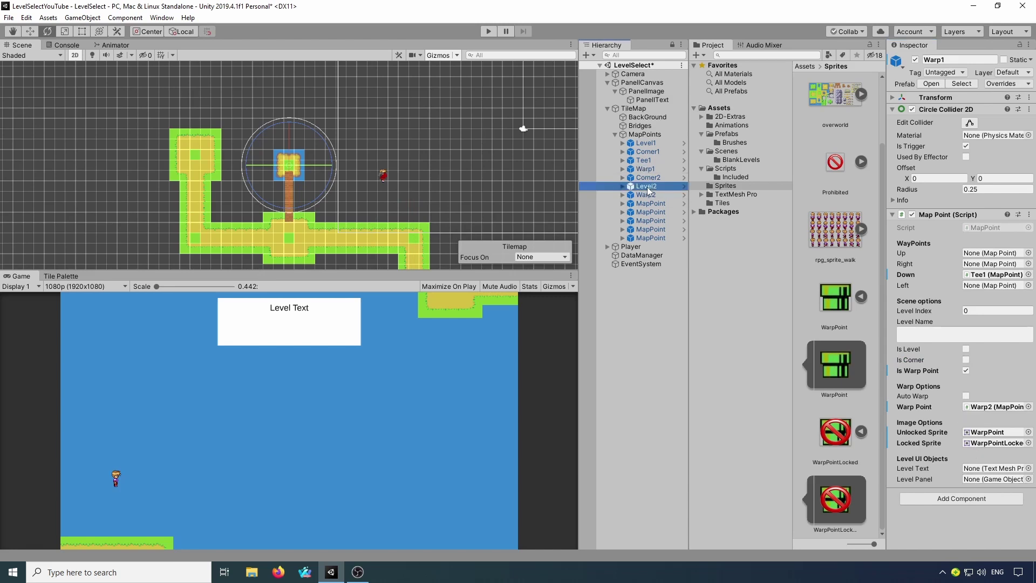
click(1019, 45)
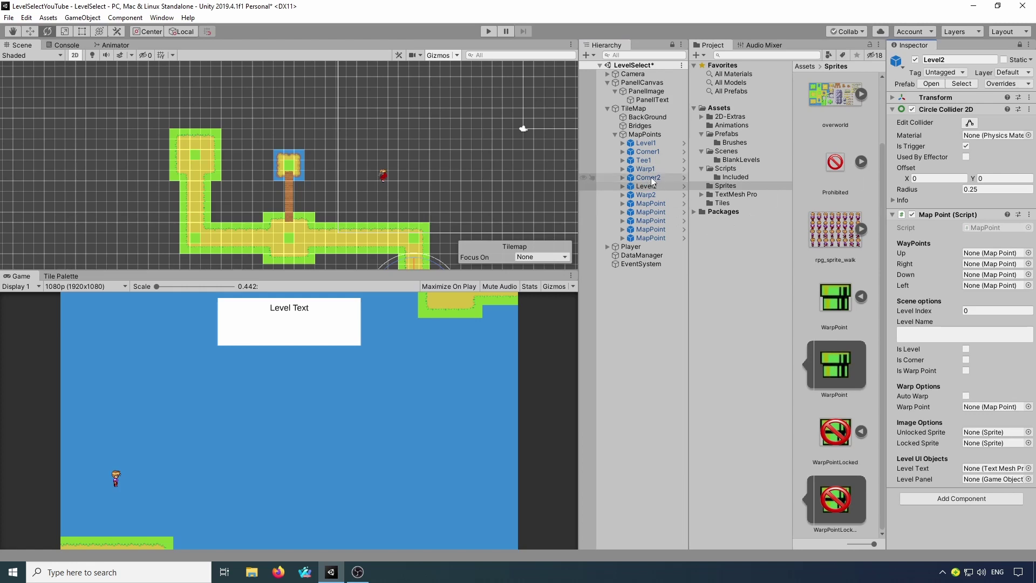
drag(648, 177, 988, 256)
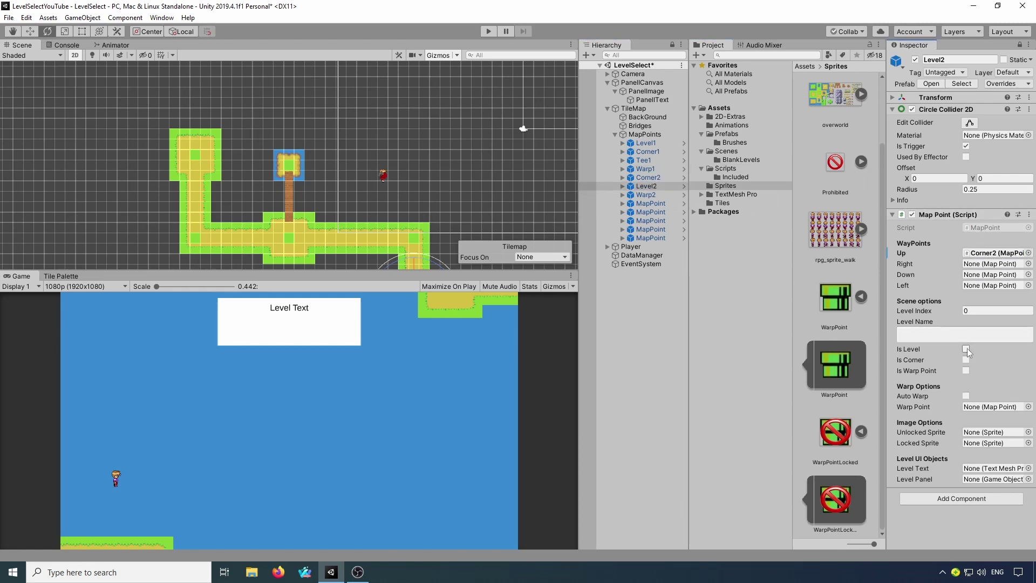
click(967, 349)
Set Level2's Level Name to "Island 1" with "Level 2" on a second line.
click(959, 339)
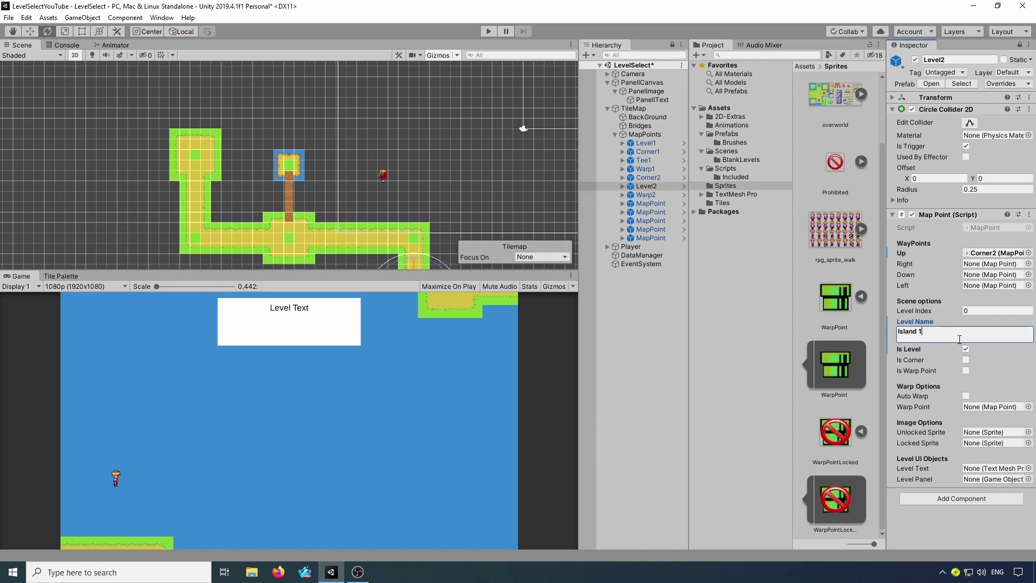
text(Island 1)
key(Return)
text(Level 2)
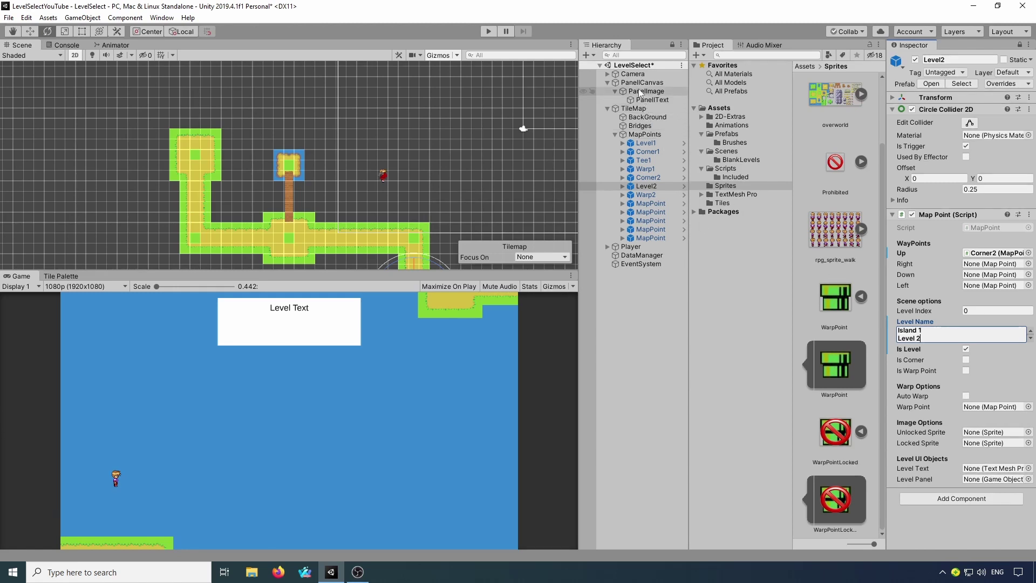
Assign PanelCanvas as Level2's Level Panel and PanelText as its Level Text, undoing the accidental move of PanelText in the hierarchy.
drag(642, 90, 998, 481)
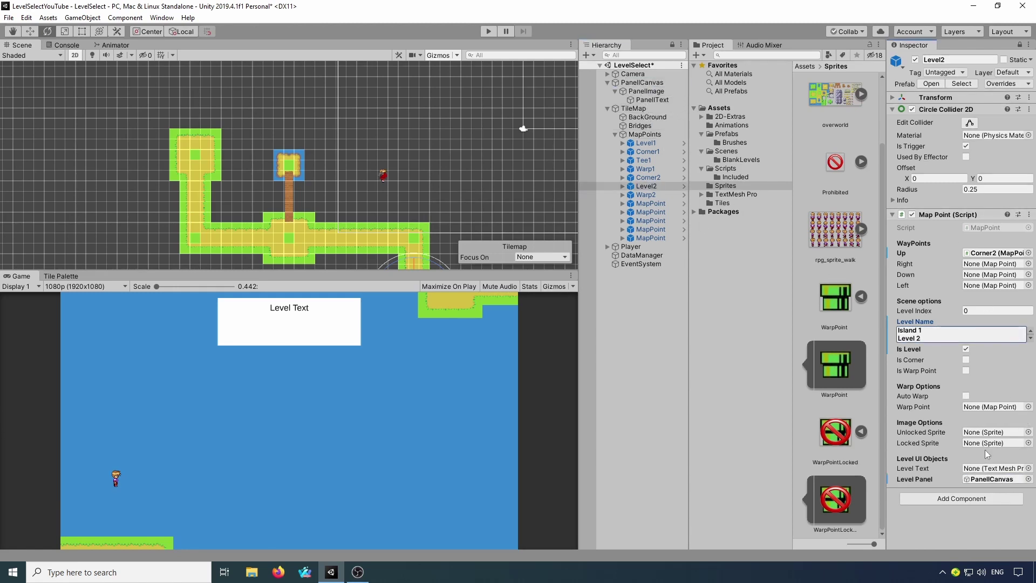
drag(646, 99, 615, 241)
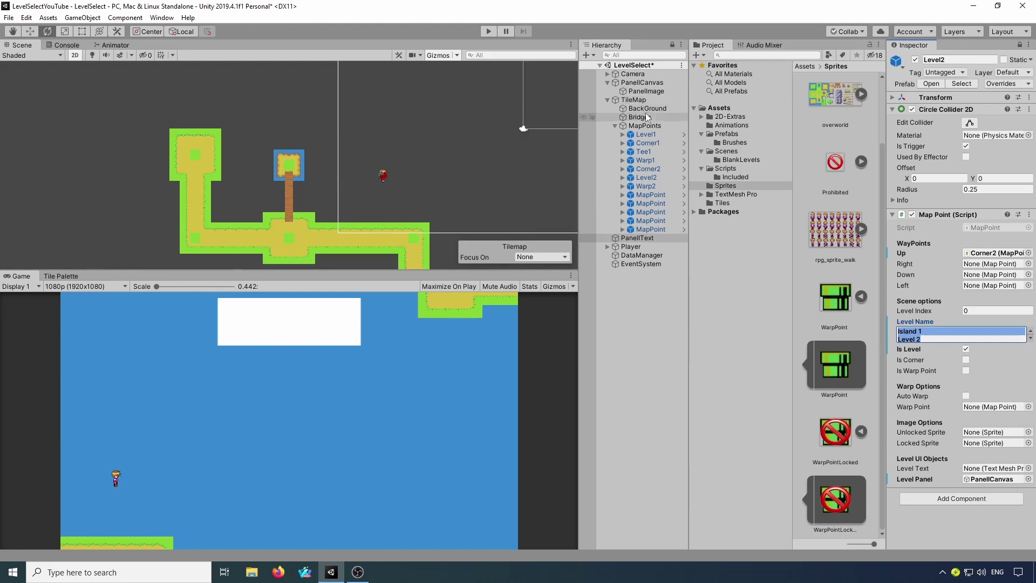
key(ctrl+z)
drag(645, 101, 992, 469)
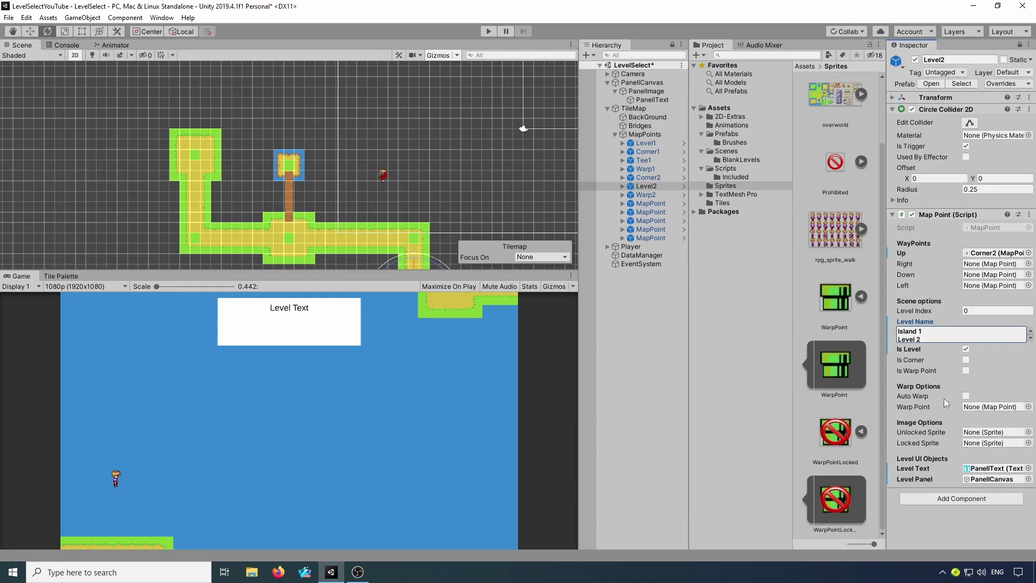
Assign levelIcons_1 as Level2's Unlocked Sprite and levelIcons_2 as its Locked Sprite.
scroll(853, 124, up, 2)
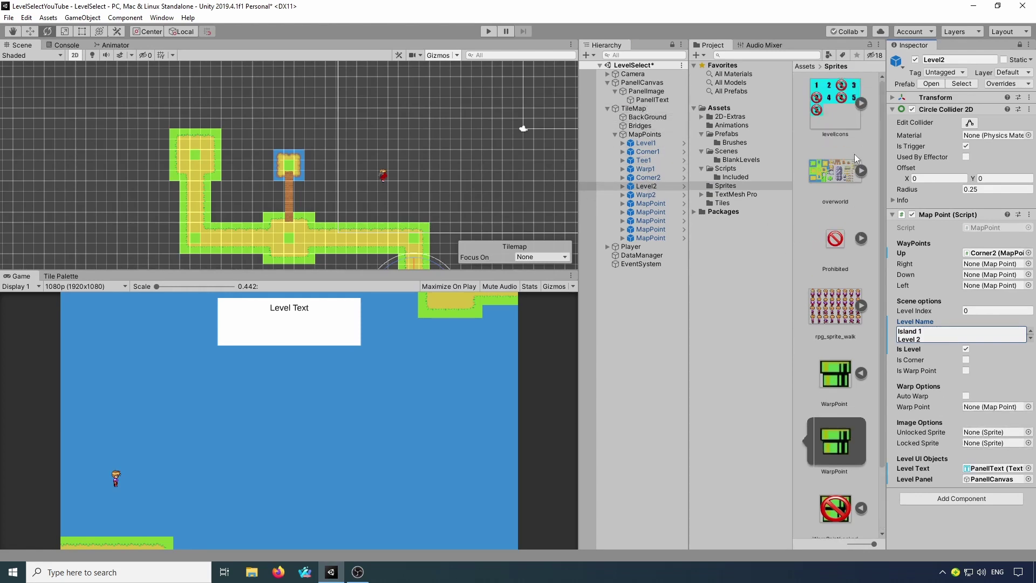
click(862, 103)
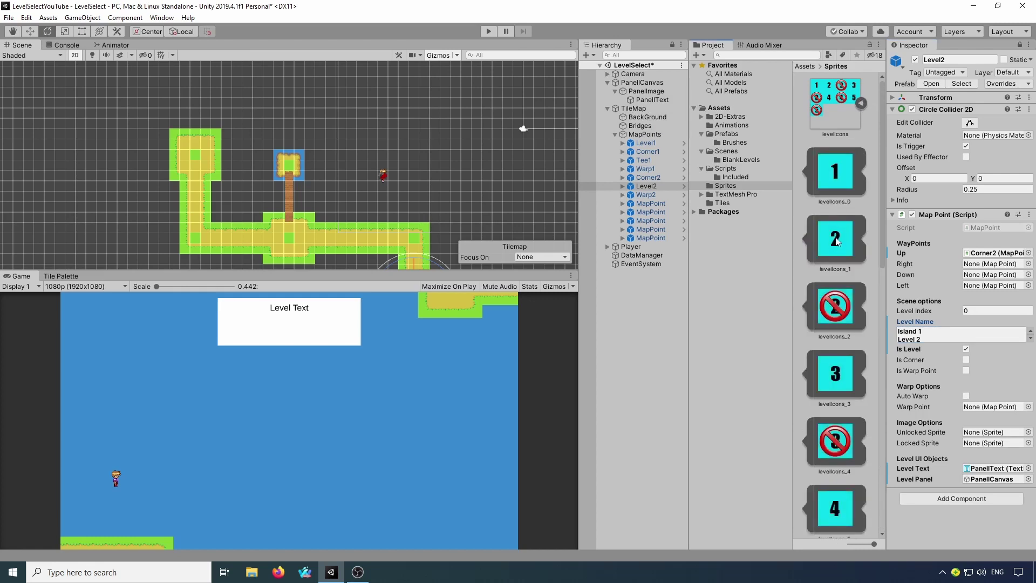
drag(835, 246, 985, 443)
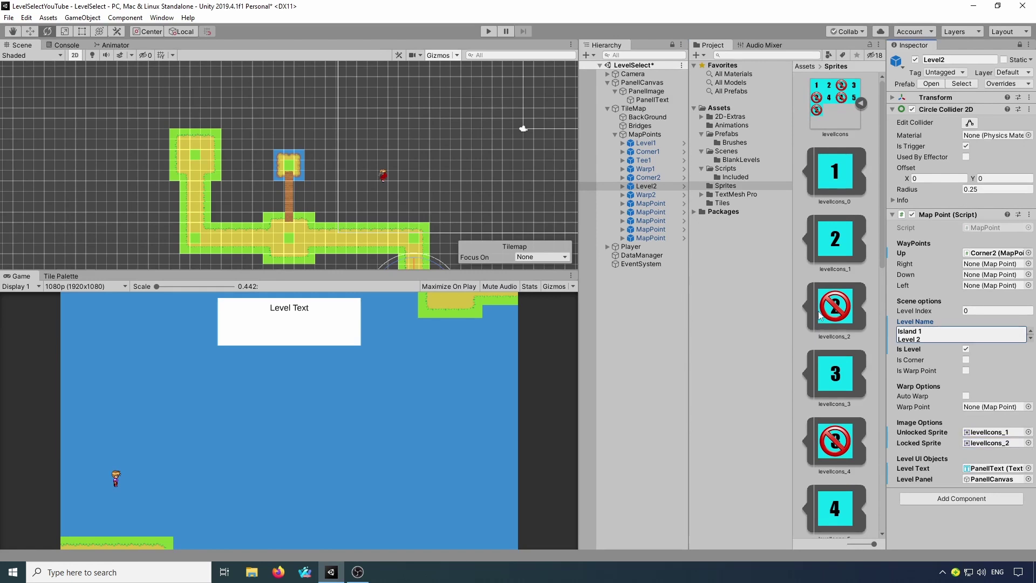
Lock the inspector on Warp2, enable Auto Warp and set its Warp Point to Warp1.
drag(637, 196, 636, 196)
double_click(637, 195)
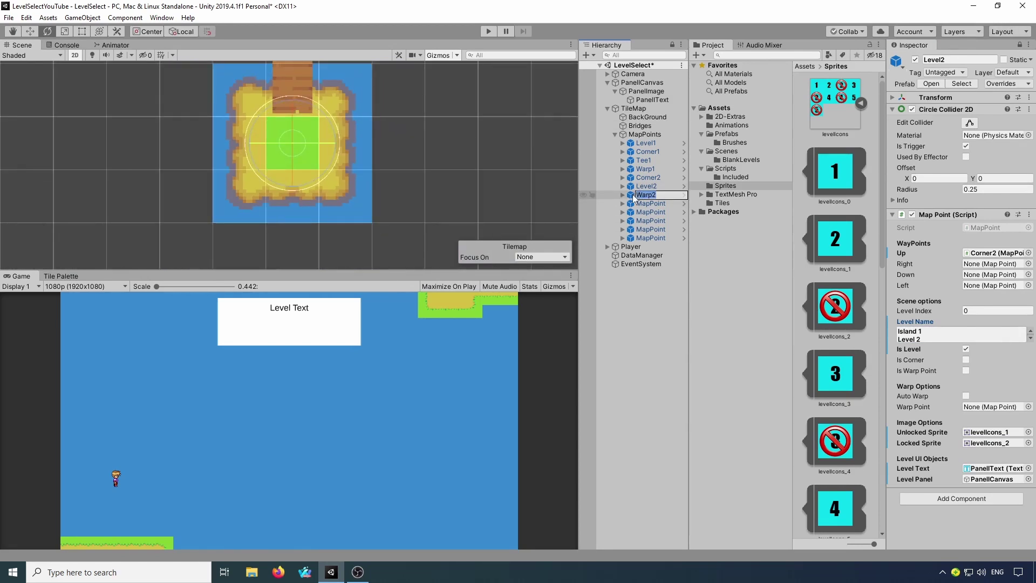
key(Return)
click(1019, 45)
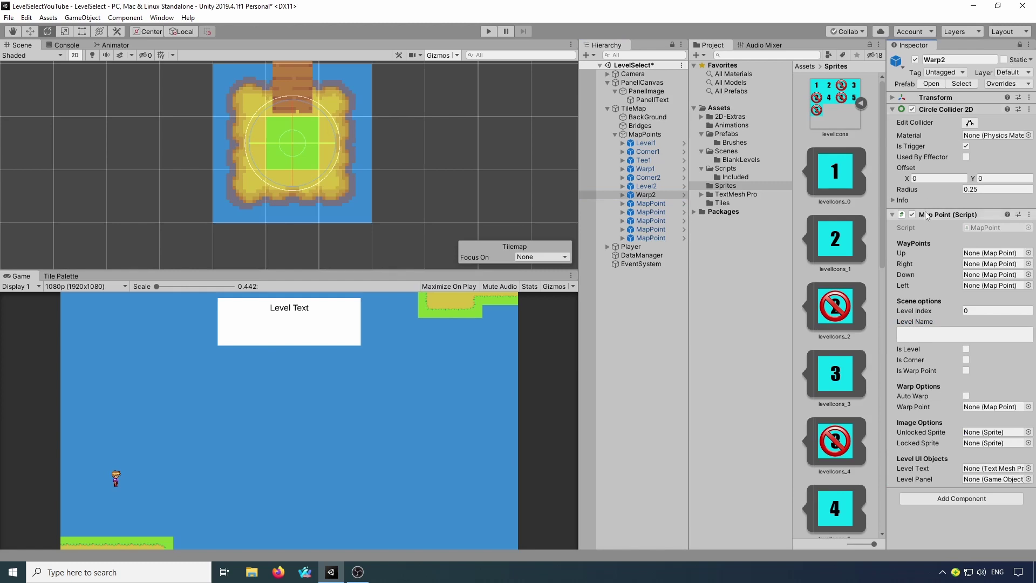
click(966, 395)
click(642, 169)
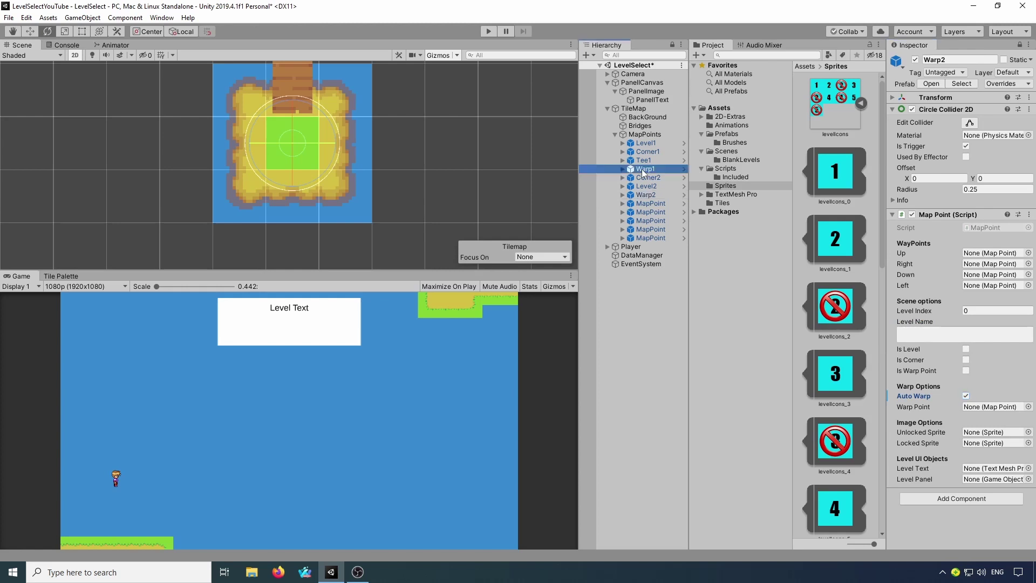
drag(642, 170, 982, 412)
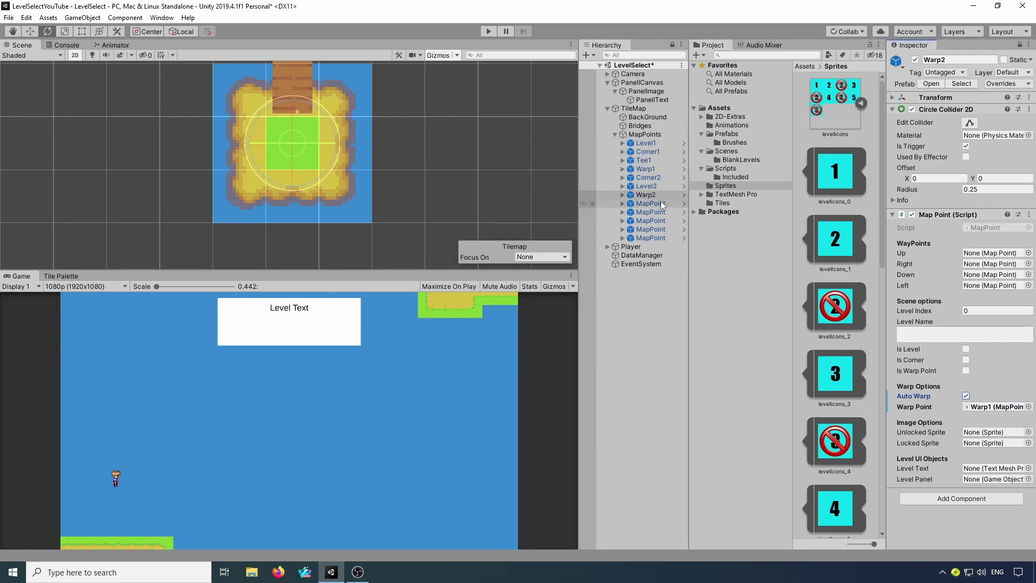
Rename the first unnamed map point, at the upper end of the bridge, to Level3.
click(643, 202)
scroll(423, 117, down, 3)
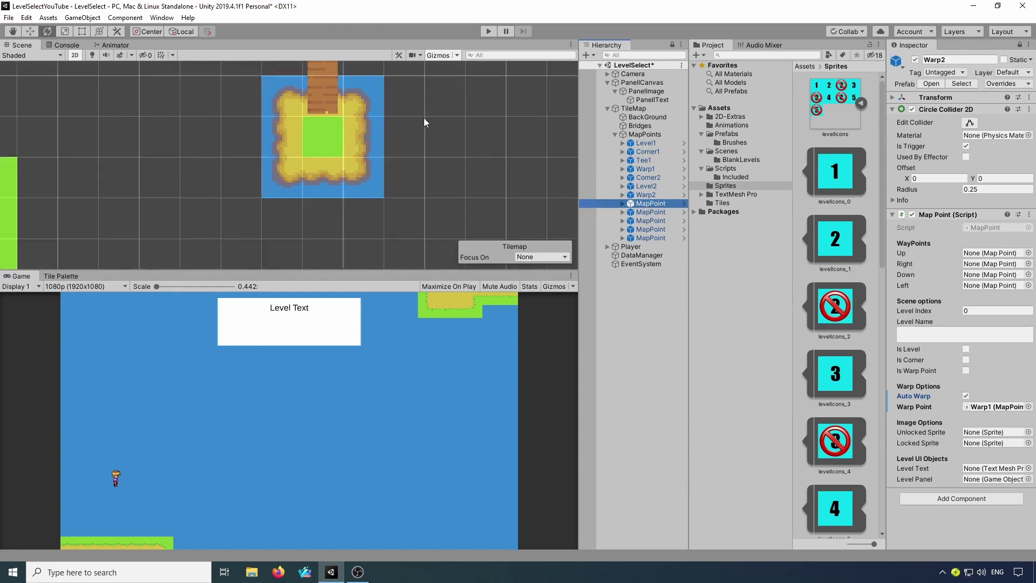
scroll(380, 154, down, 4)
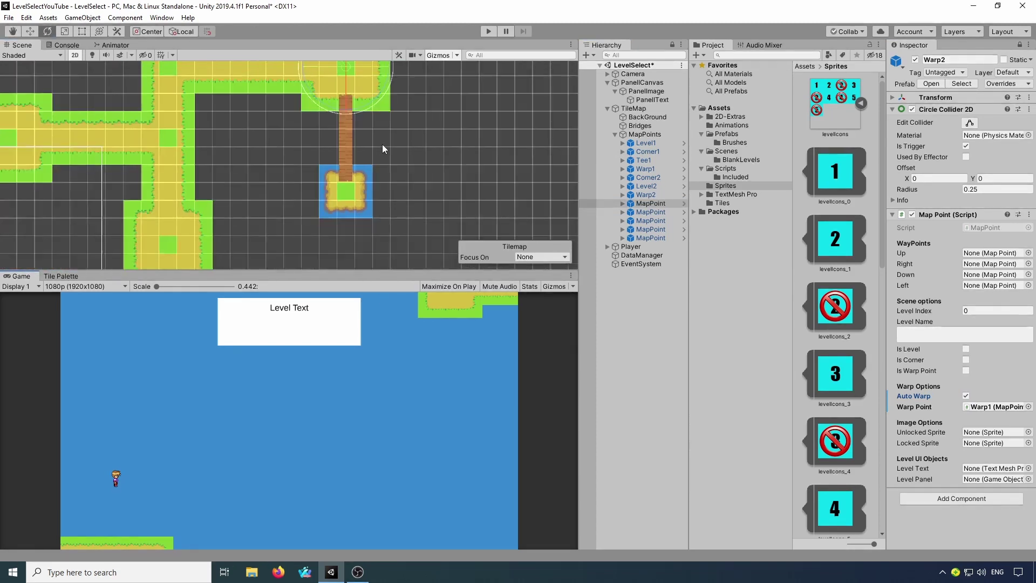
middle_drag(382, 144, 377, 186)
click(638, 204)
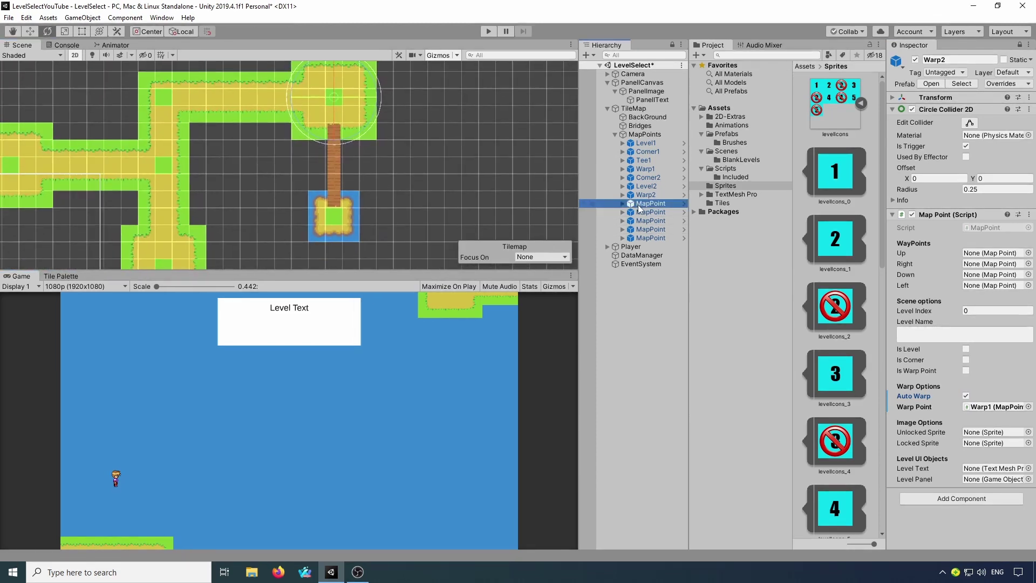
click(637, 205)
text(Level3)
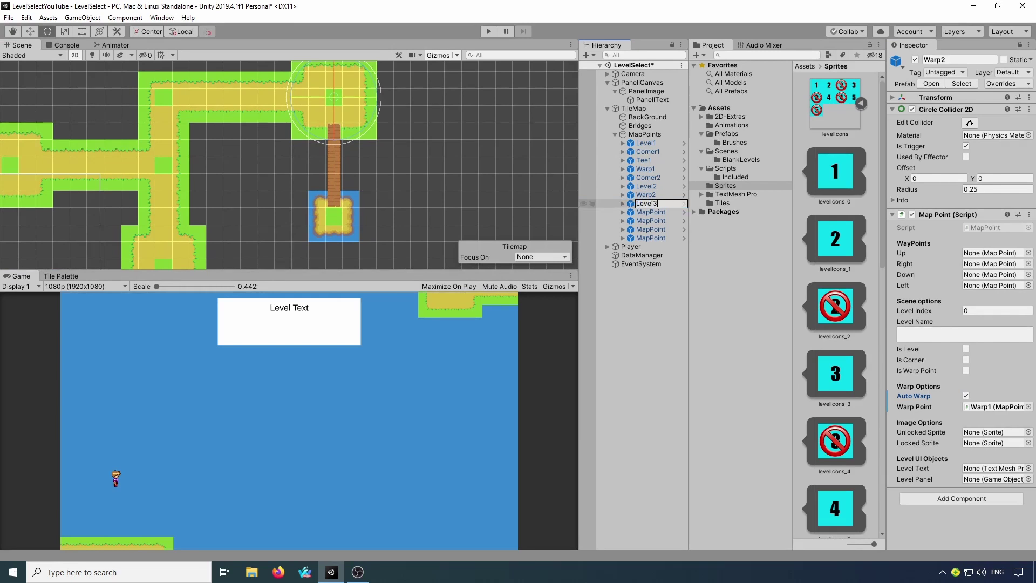
key(Return)
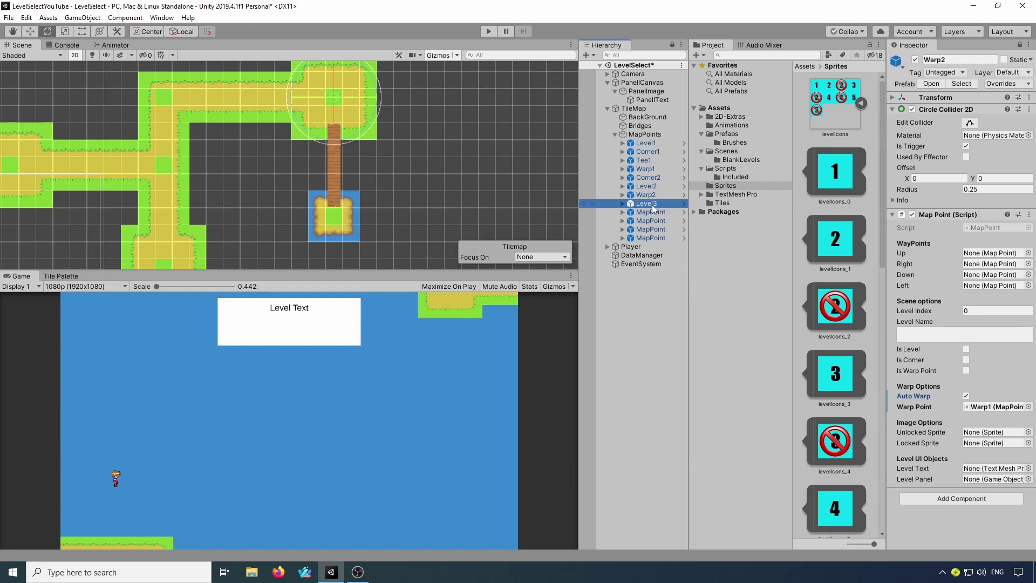
Rename the map point at the path bend beside Level3 to Corner3.
click(656, 214)
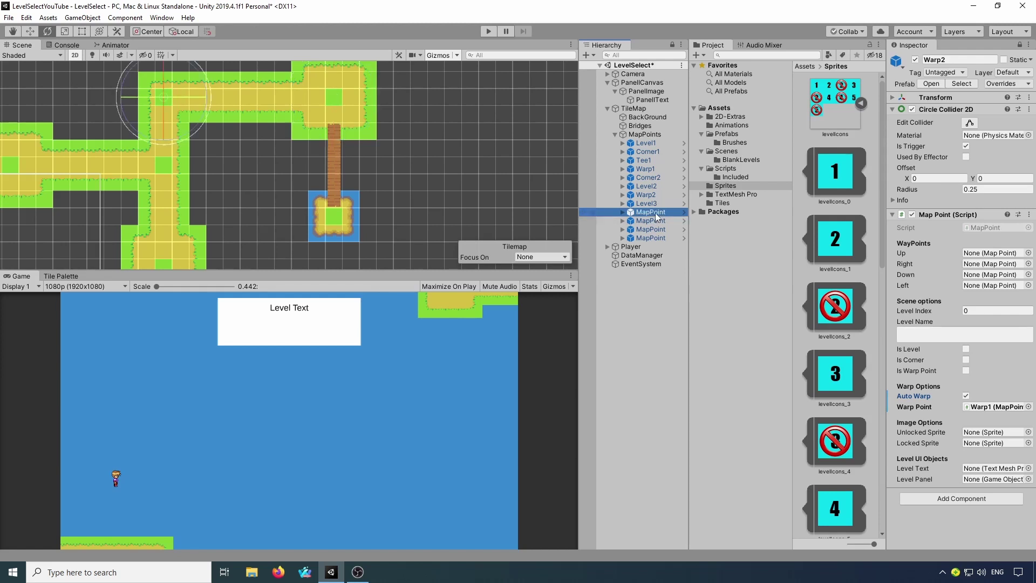
click(656, 214)
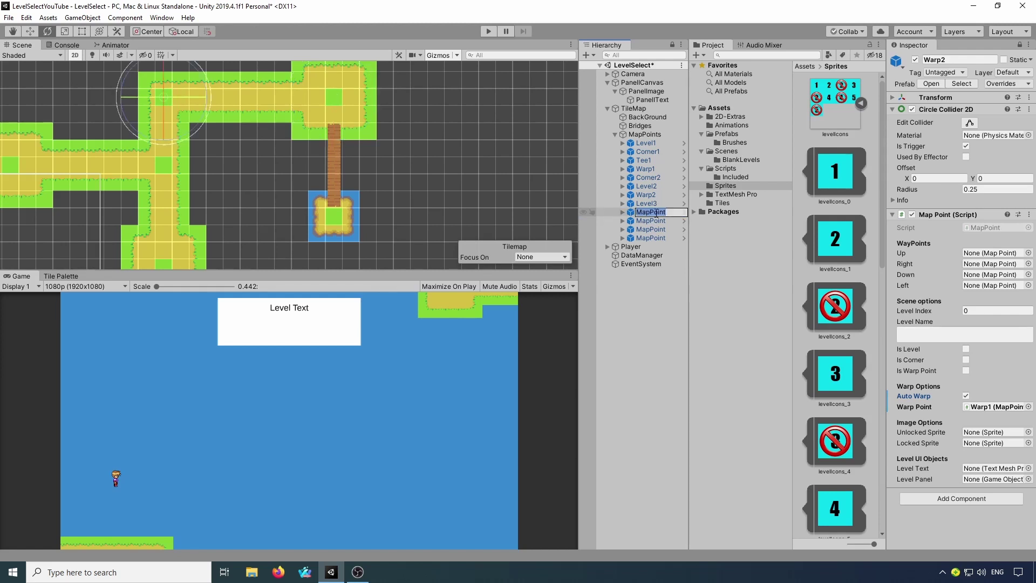
text(Corner3)
key(Return)
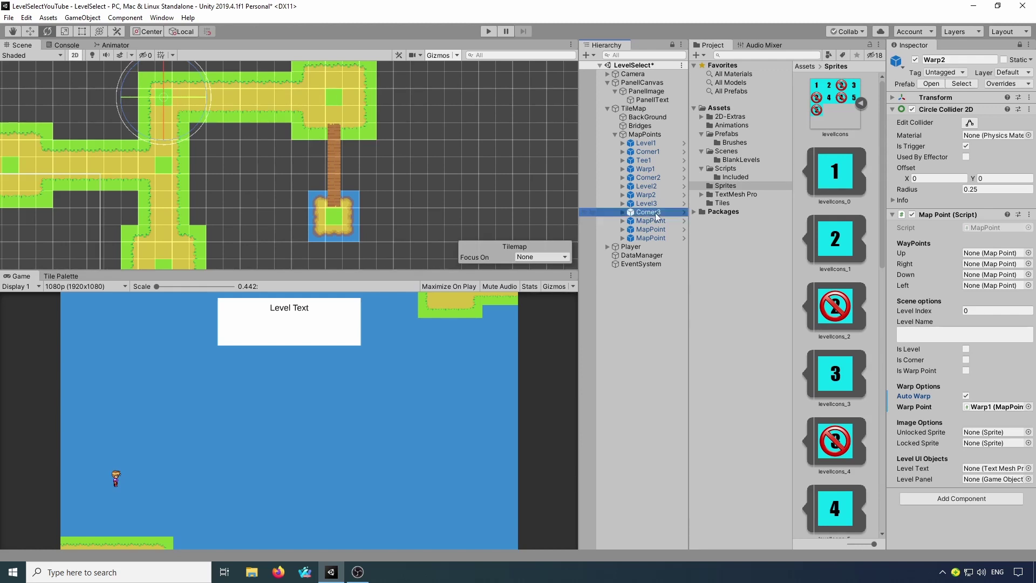
Rename the map point at the path junction below Corner3 to Tee2.
click(651, 220)
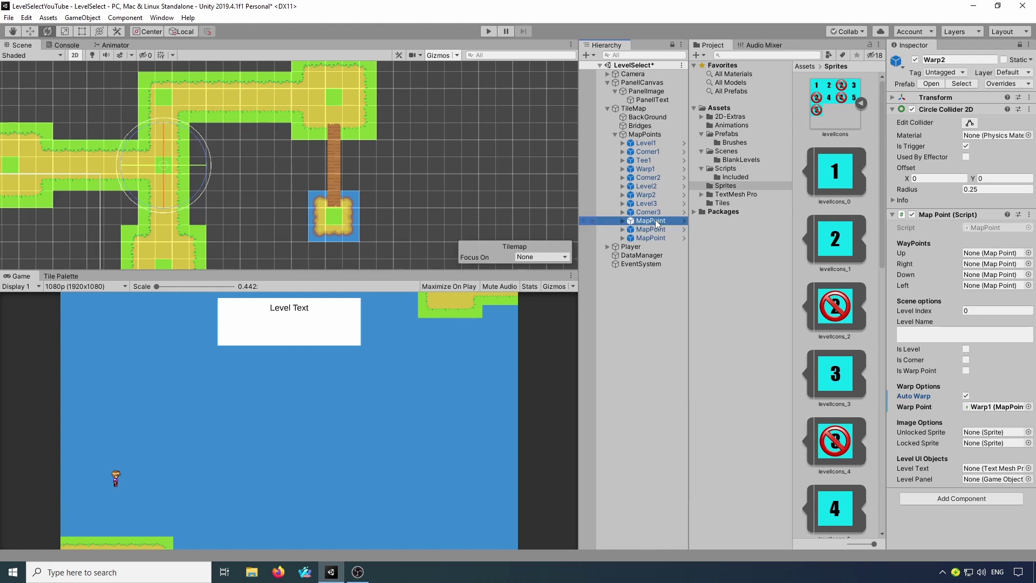
click(656, 221)
text(Tee2)
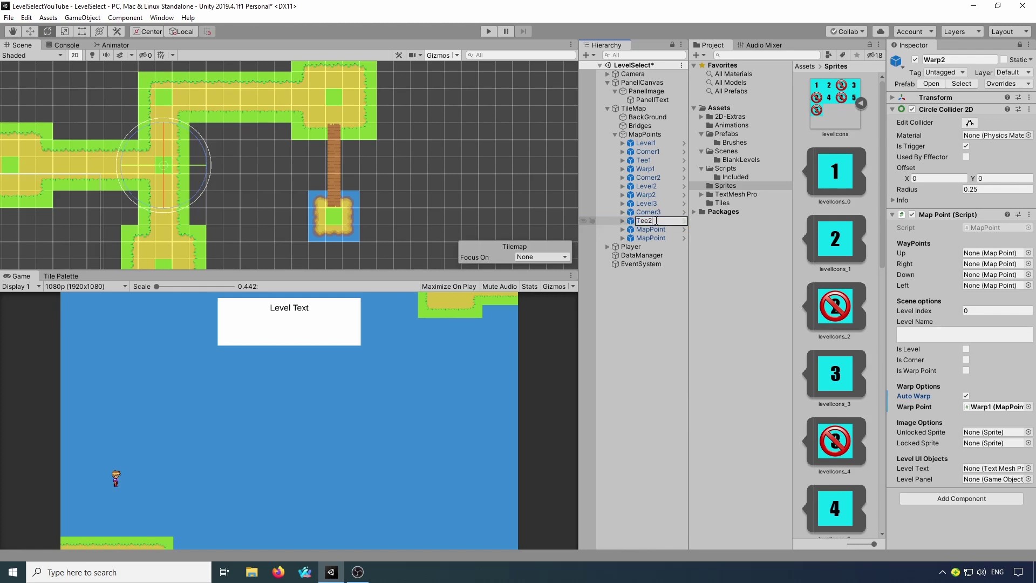
key(Return)
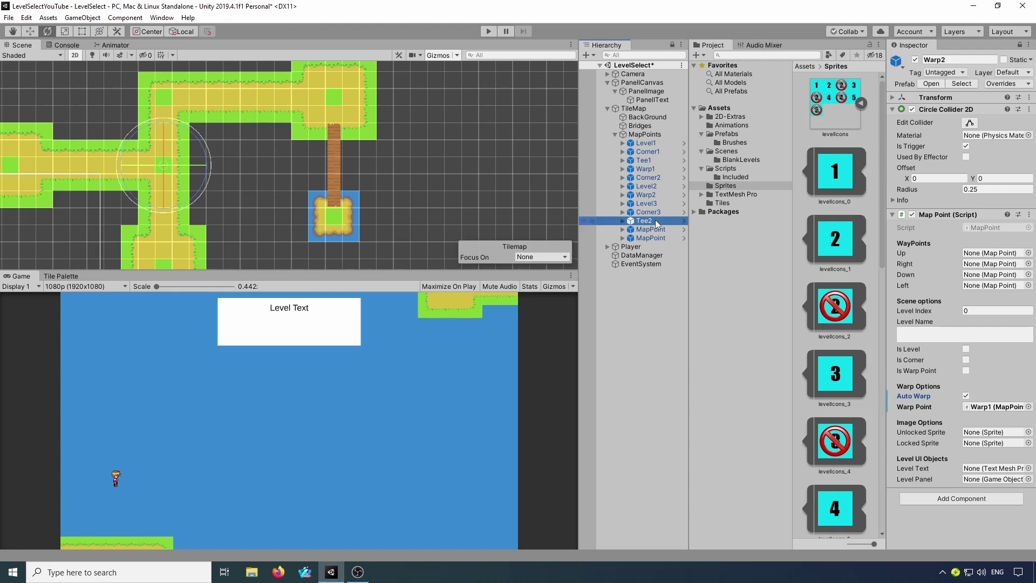
Rename the map point at the end of the path branching left from Tee2 to Level4.
click(656, 230)
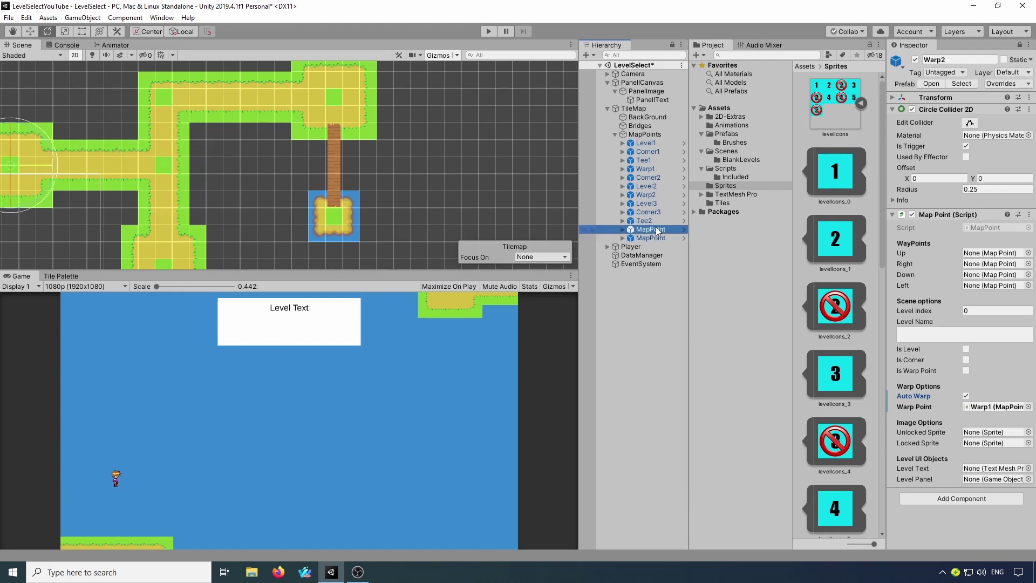
key(F2)
text(Level4)
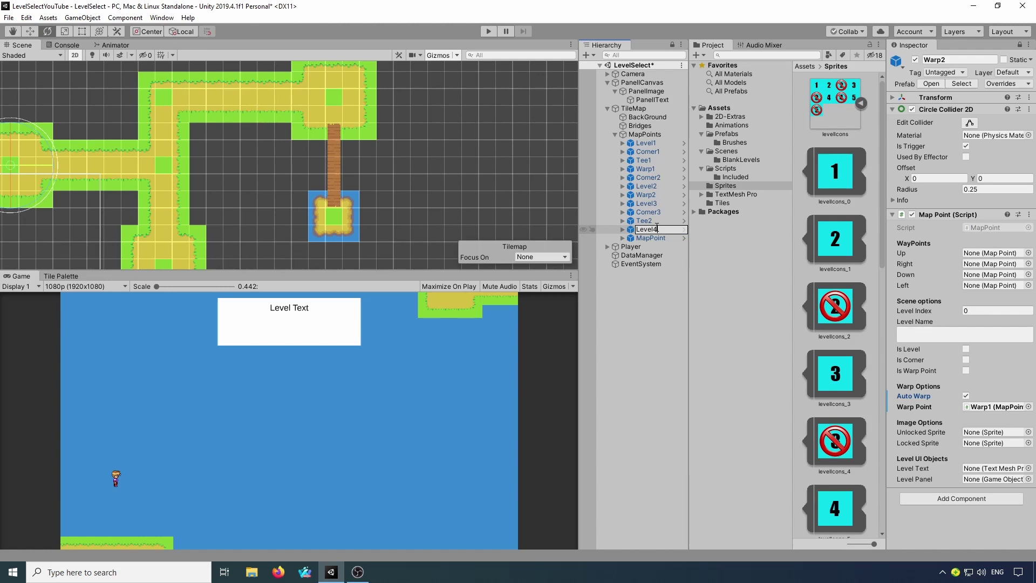
key(Return)
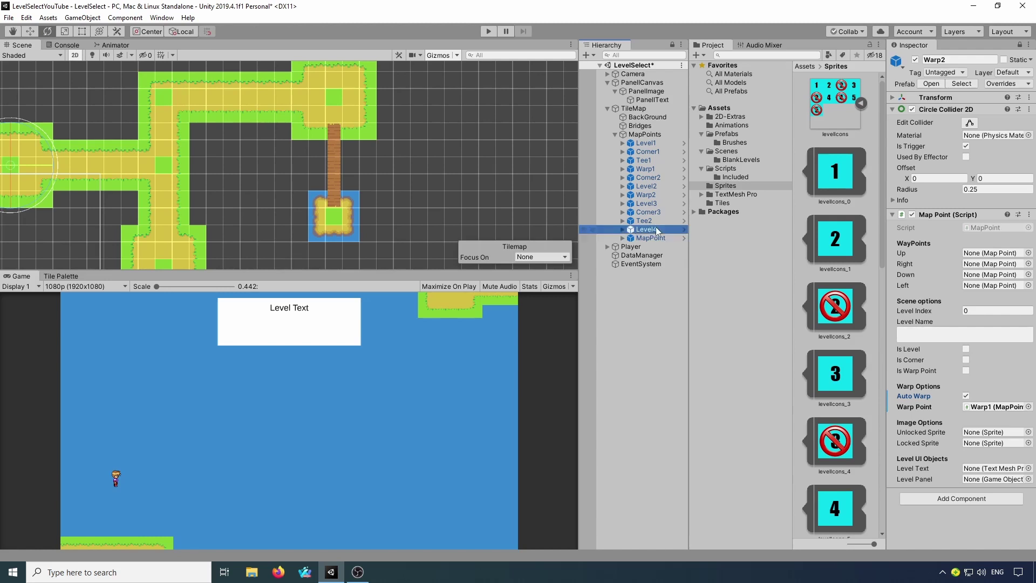
Rename the last unnamed map point, on the path below Tee2, to Level5.
click(658, 237)
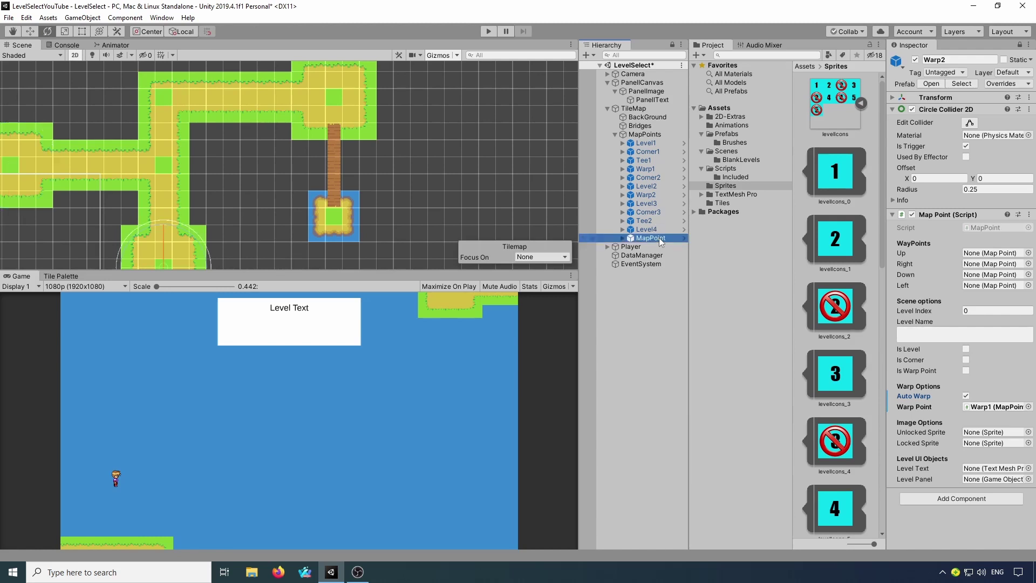
key(F2)
text(Leve)
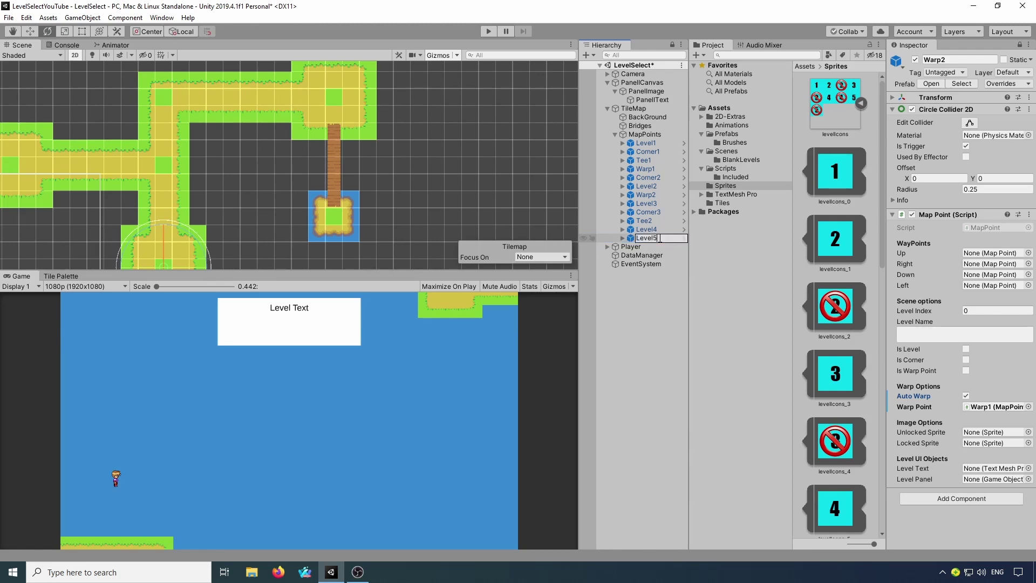
text(l5)
Set Warp2's Up waypoint to Level3, enable Is Warp Point and disable Auto Warp.
click(653, 194)
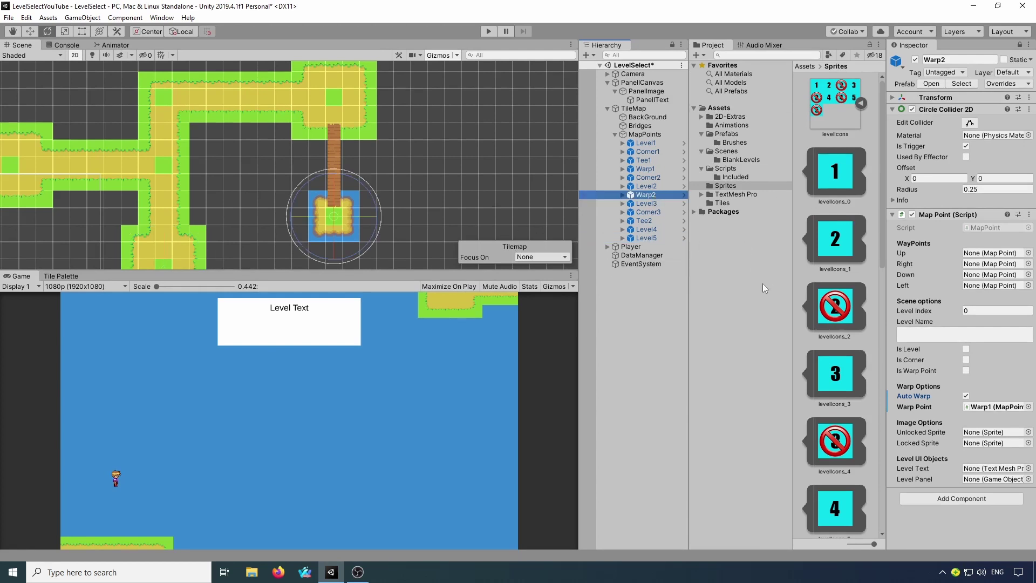
drag(646, 202, 987, 255)
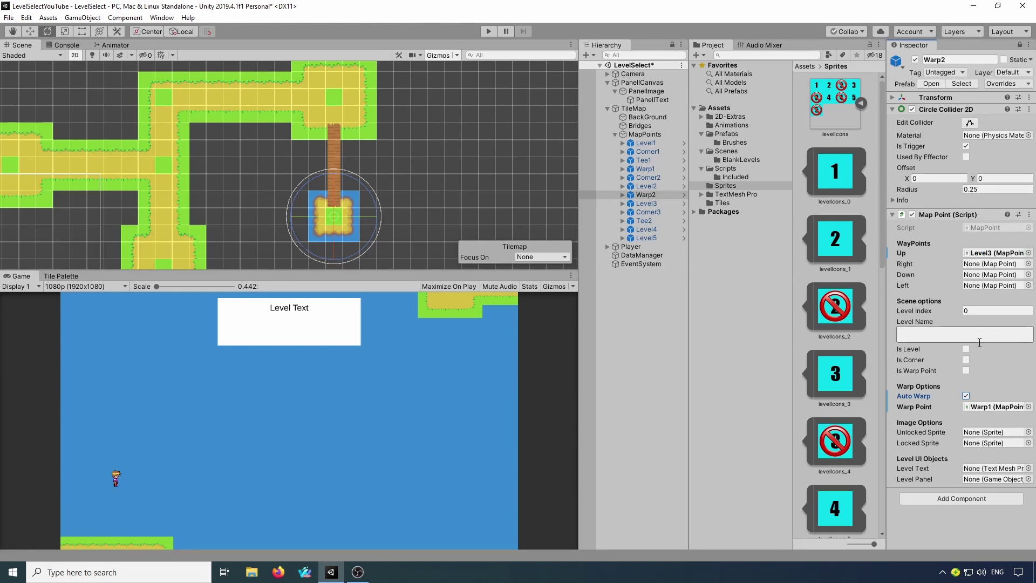
click(966, 370)
click(969, 397)
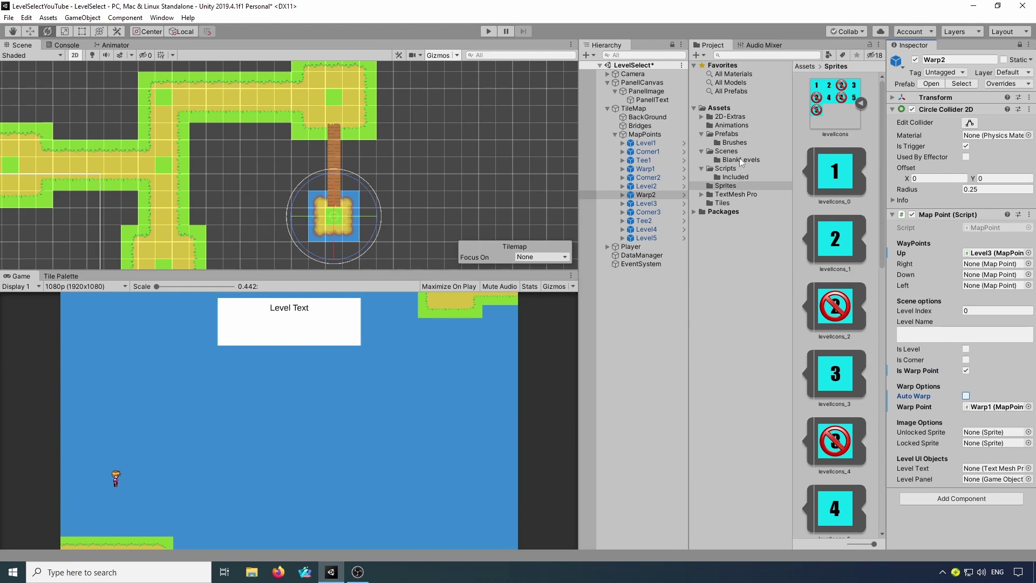
Assign the WarpPoint sprite as Warp2's Unlocked Sprite and WarpPointLocked as its Locked Sprite.
scroll(834, 355, down, 8)
scroll(834, 362, down, 4)
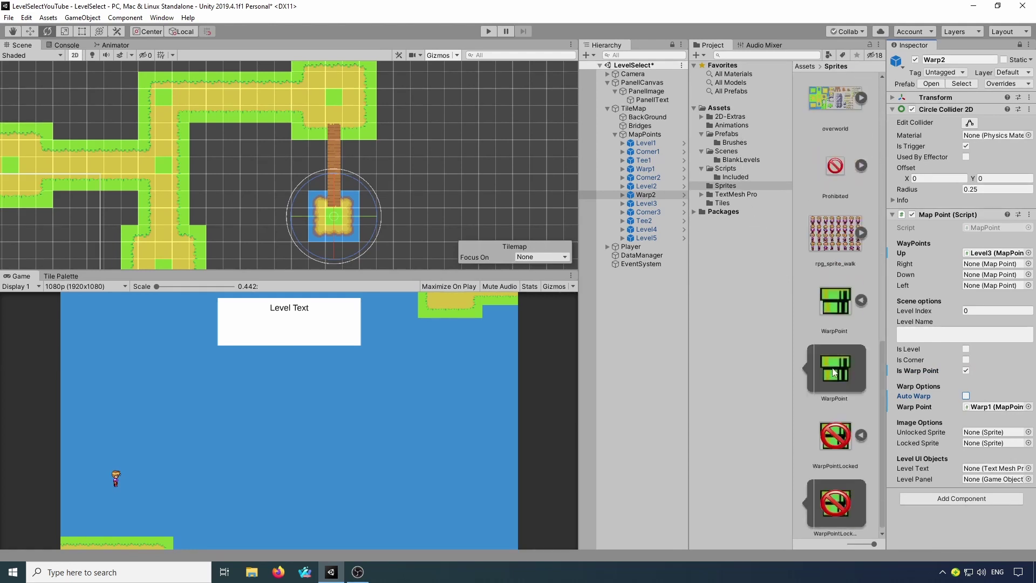
click(836, 375)
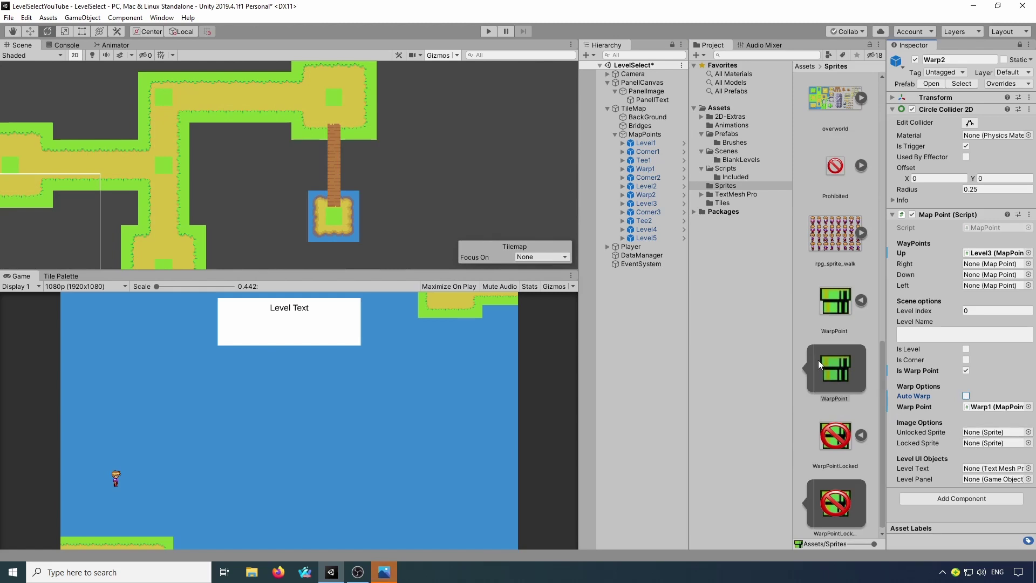
drag(817, 361, 977, 445)
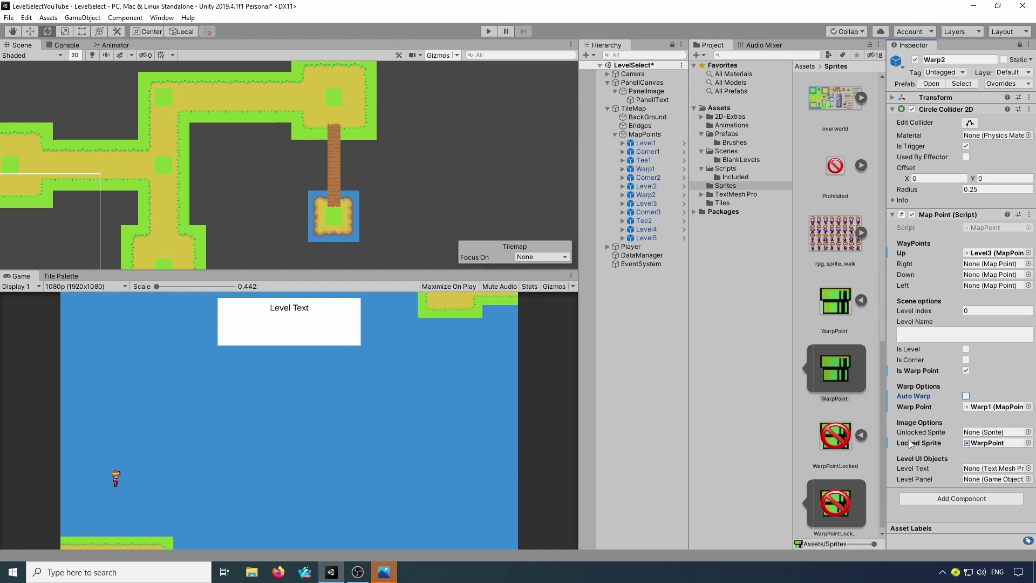
drag(840, 485, 999, 443)
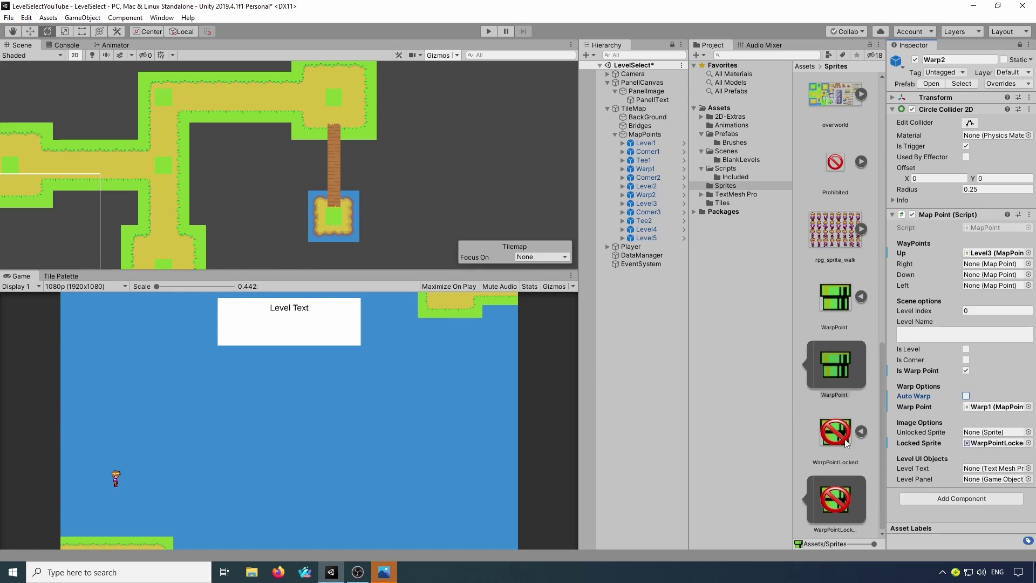
drag(823, 363, 993, 437)
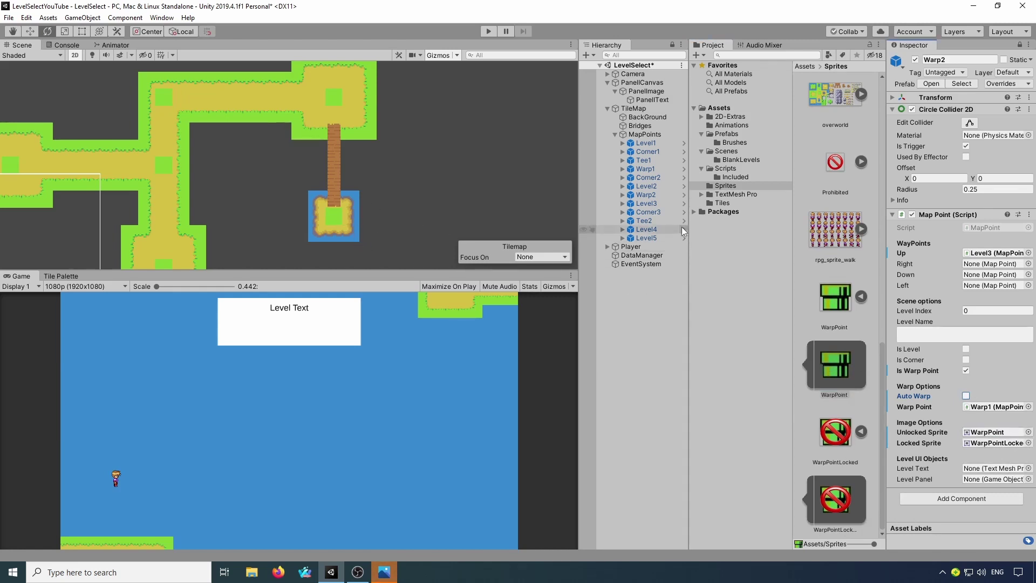
Unlock the inspector on Level3, enable Is Level and set its Level Name to "Island 2" with "Level 3" on a second line.
click(642, 203)
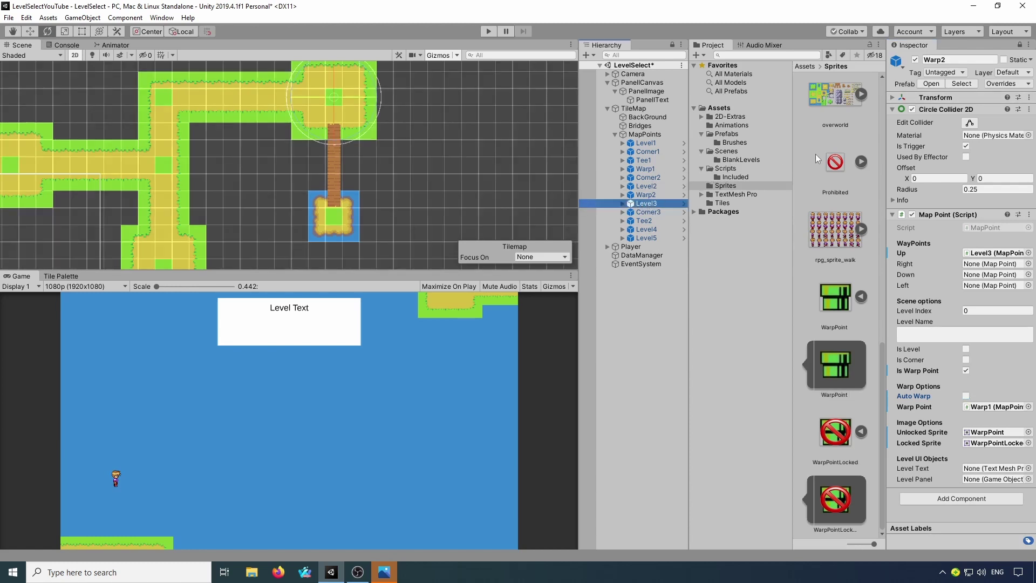
click(1019, 46)
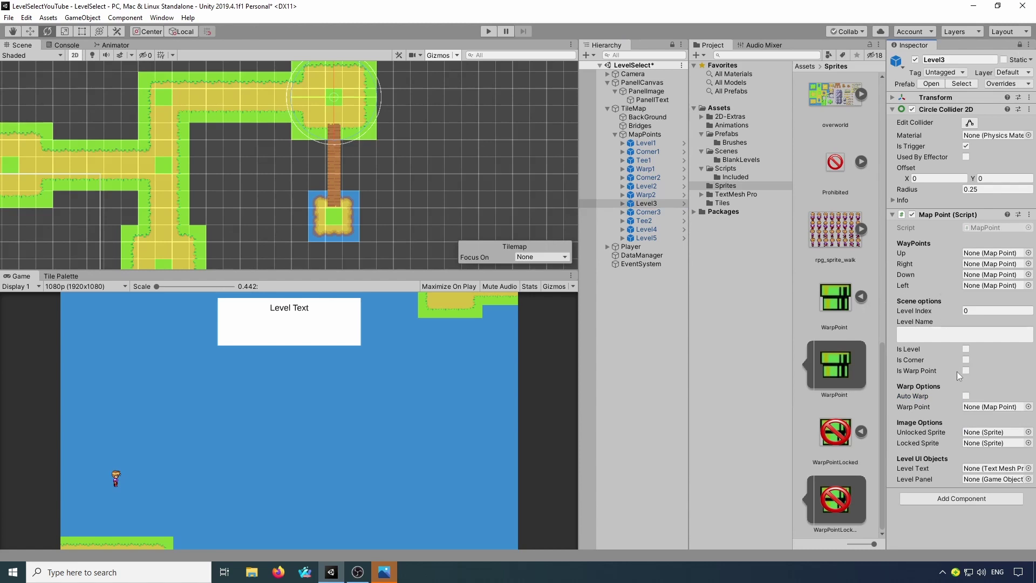
click(969, 348)
click(931, 332)
text(Islan)
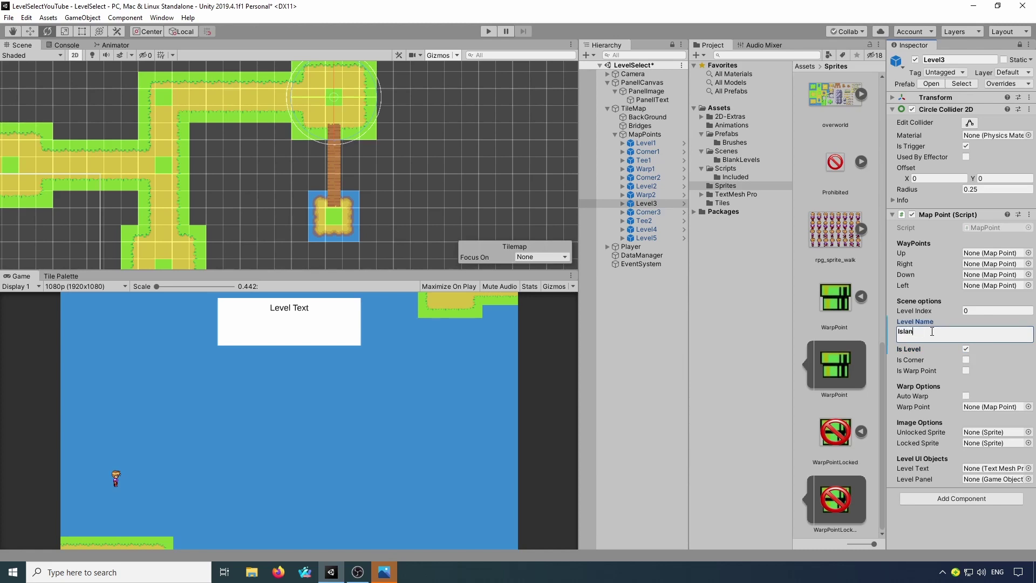
text(d 2)
key(Return)
text(Level 3)
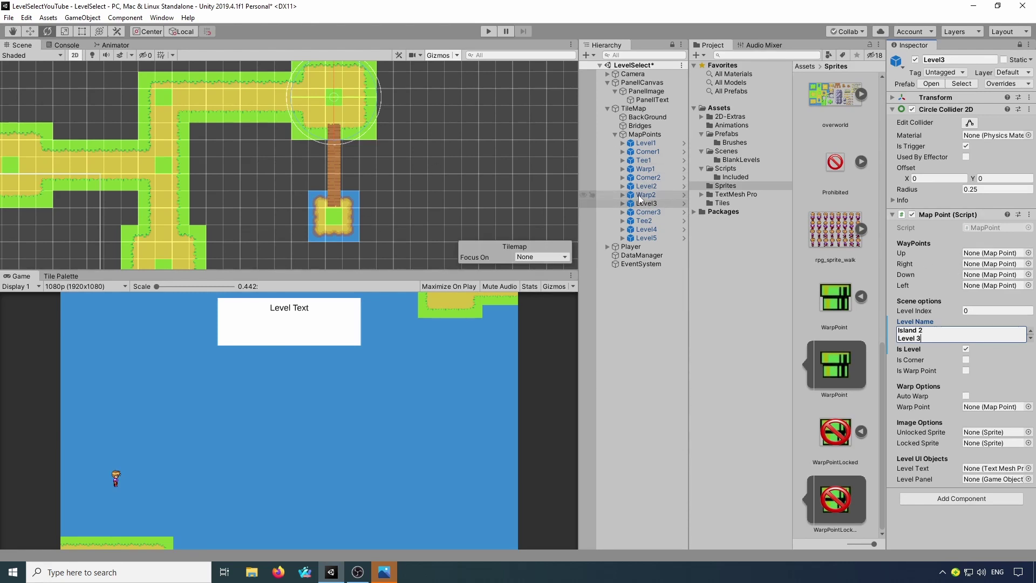
Set Level3's Down waypoint to Warp2 and Left to Corner3, and assign PanelText as its Level Text and PanelCanvas as its Level Panel.
drag(648, 202, 1006, 275)
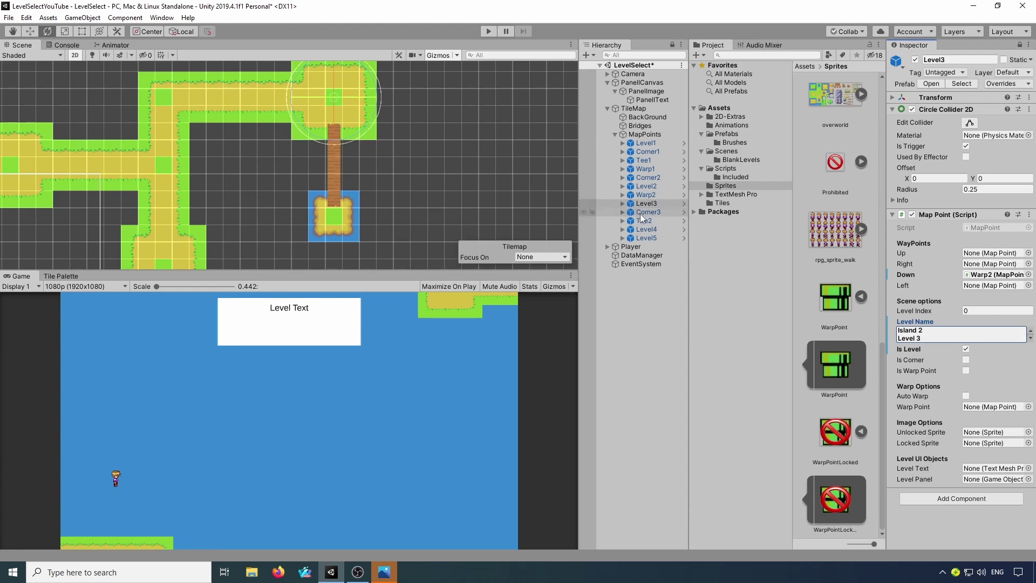
drag(640, 213, 990, 286)
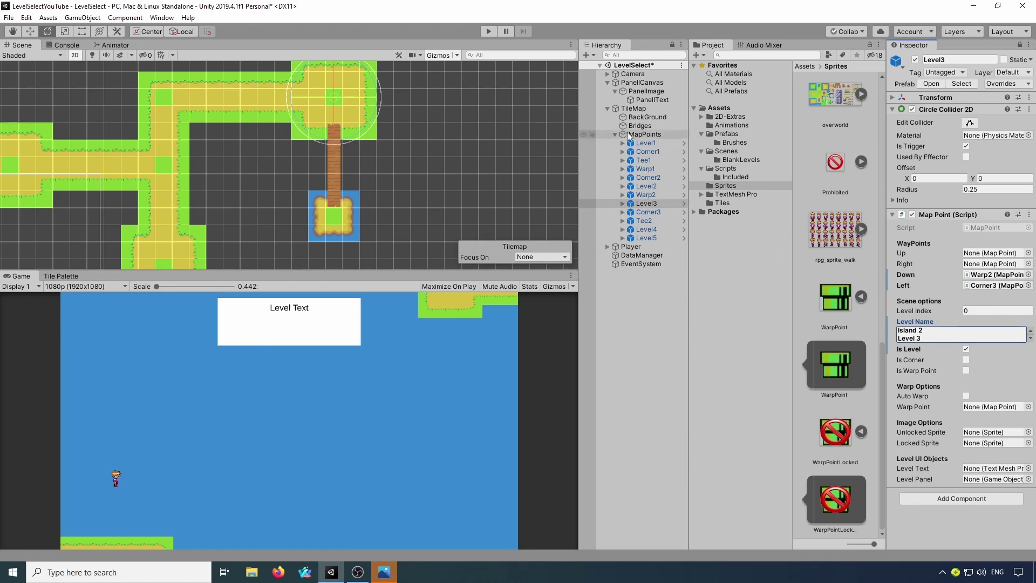
drag(640, 94, 995, 468)
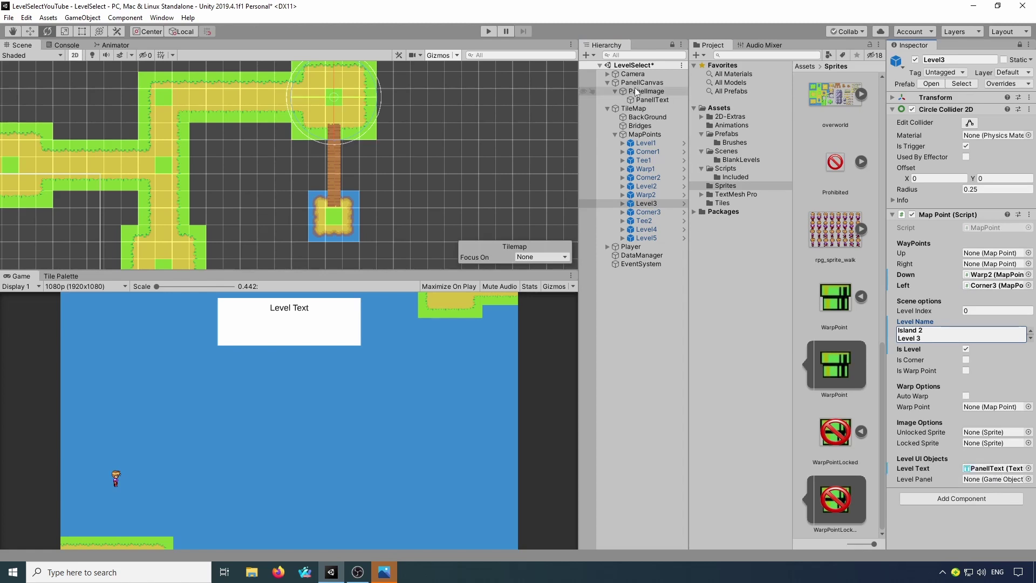
drag(639, 84, 980, 481)
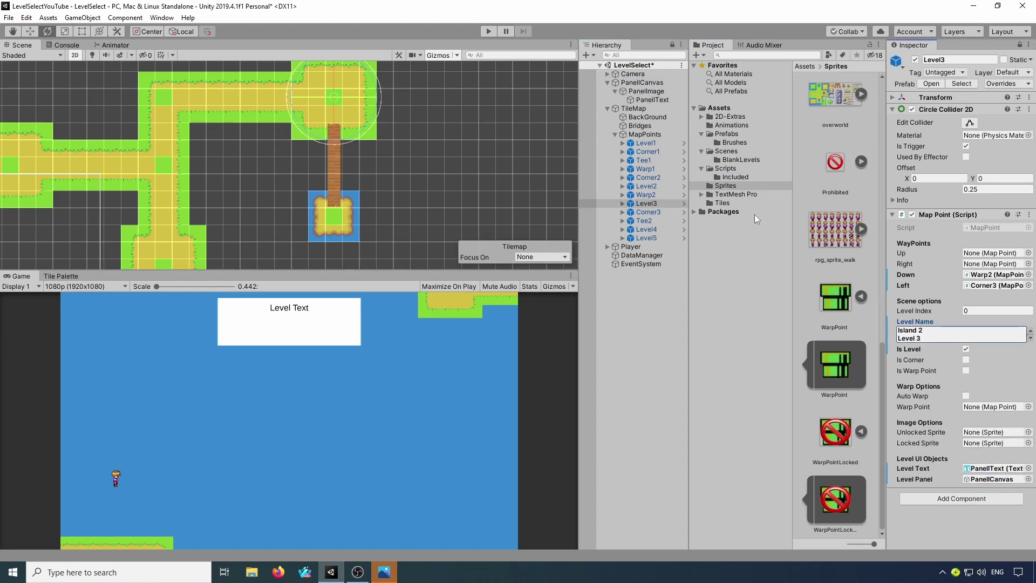
Assign levelIcons_3 as Level3's Unlocked Sprite and levelIcons_4 as its Locked Sprite, and select Warp2.
scroll(859, 138, down, 10)
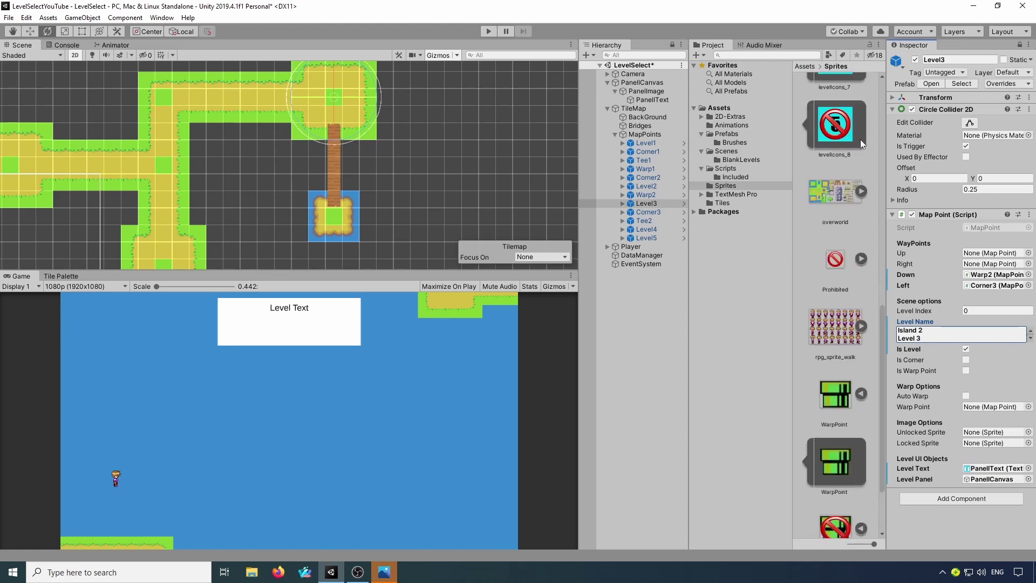
drag(839, 149, 980, 433)
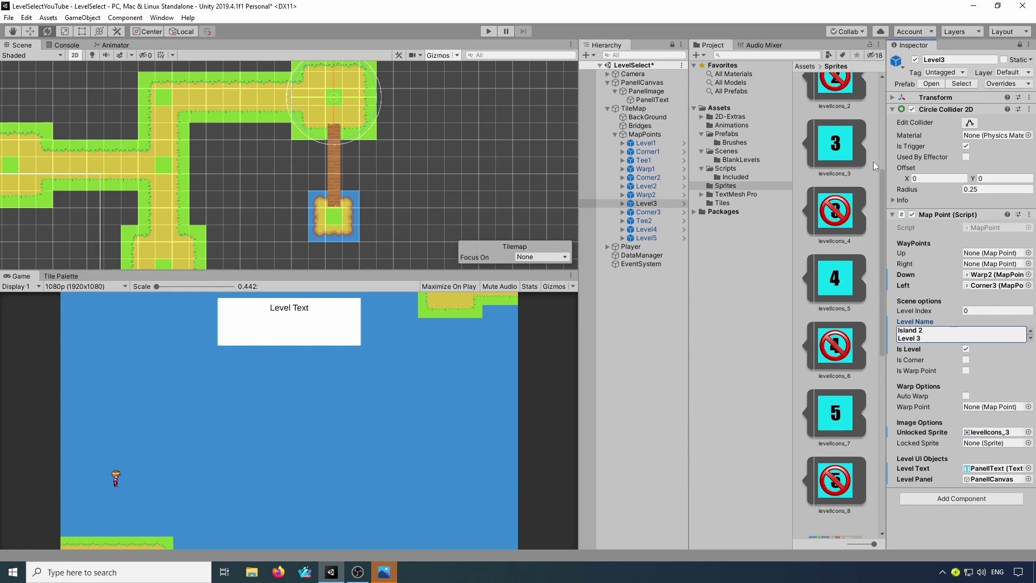
drag(836, 212, 983, 445)
click(657, 194)
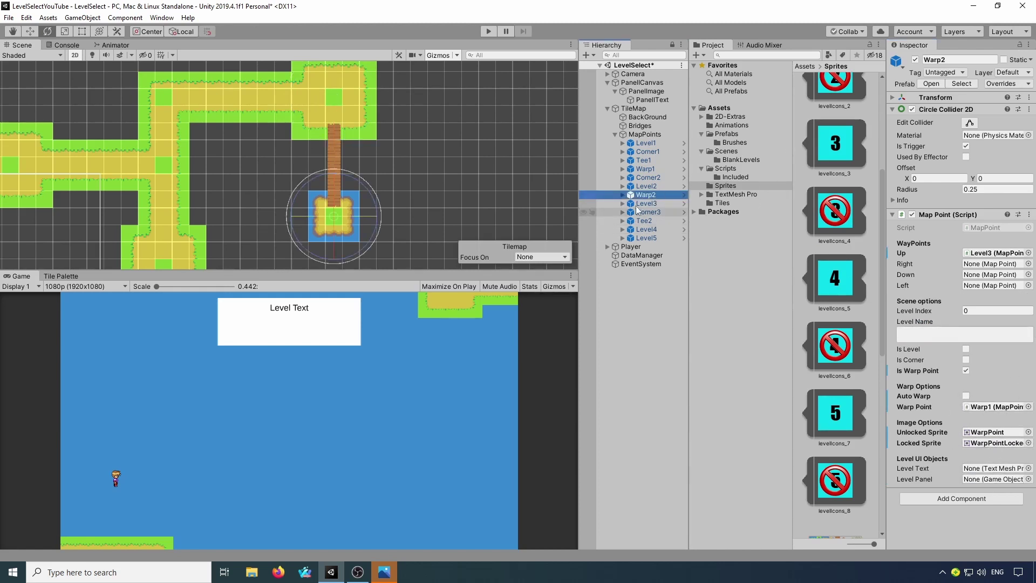
Set the Level Index to 1 on Level2 and to 2 on Level3.
click(594, 204)
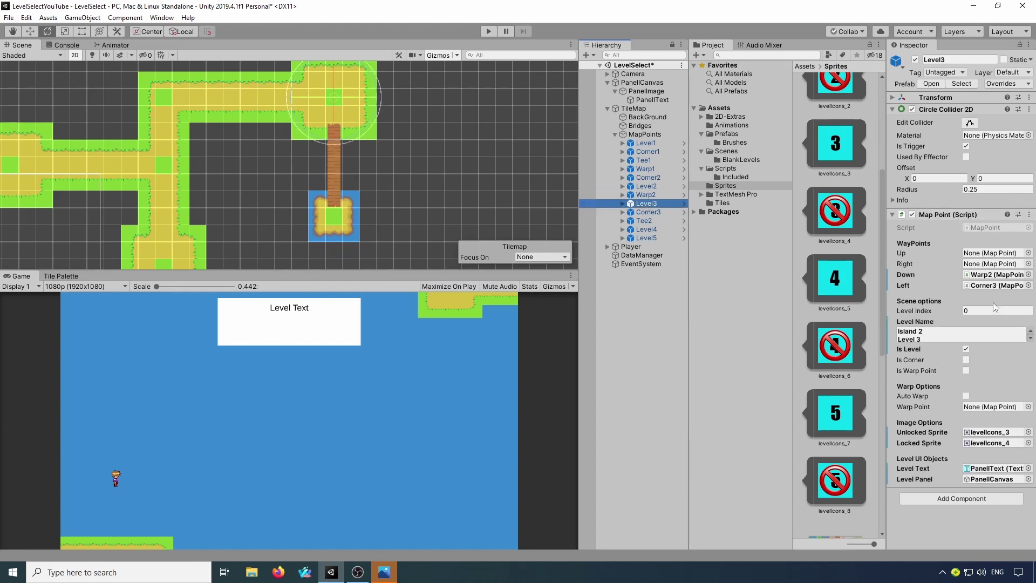
click(639, 180)
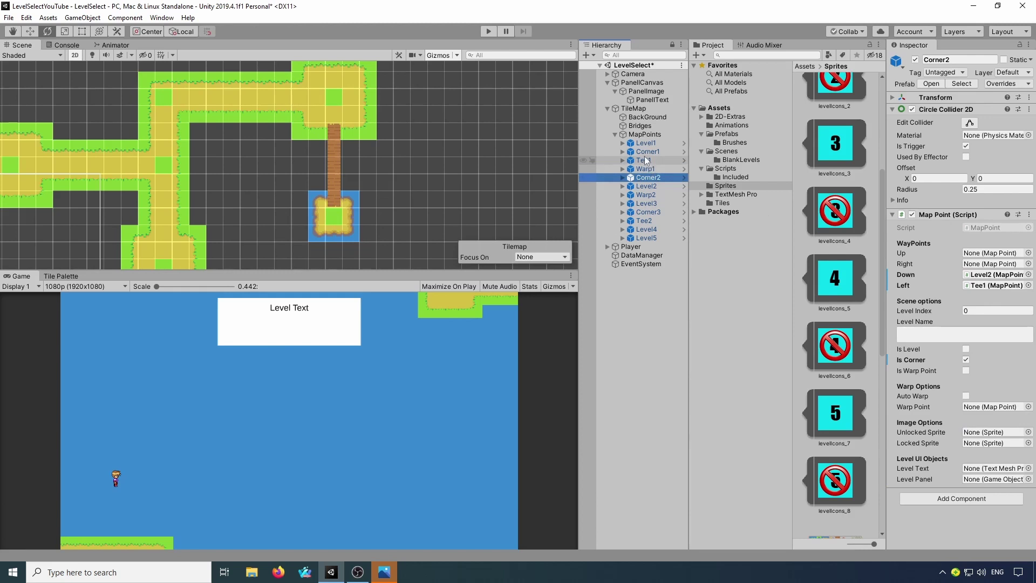
click(654, 184)
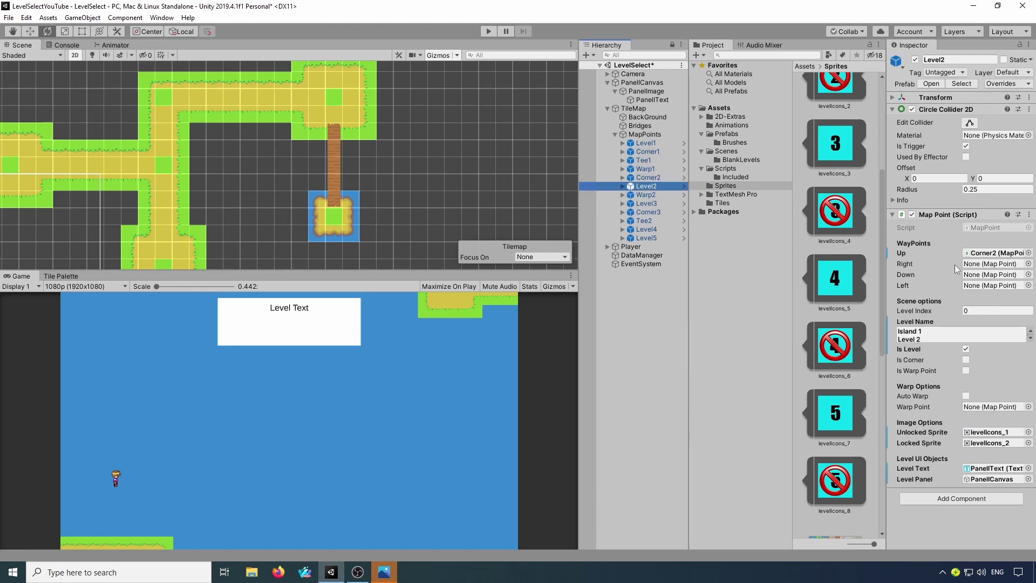
click(982, 310)
text(1)
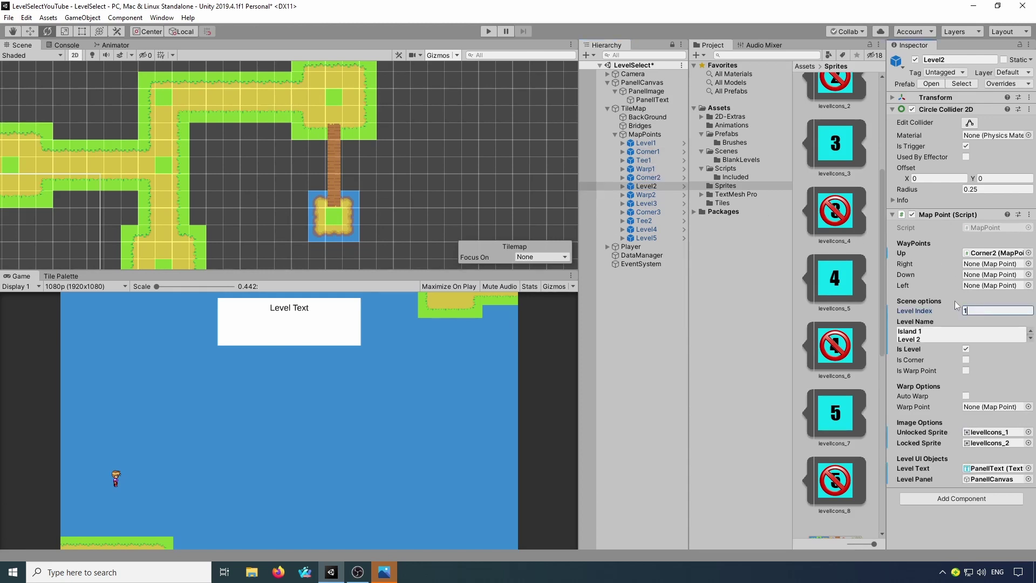
click(655, 203)
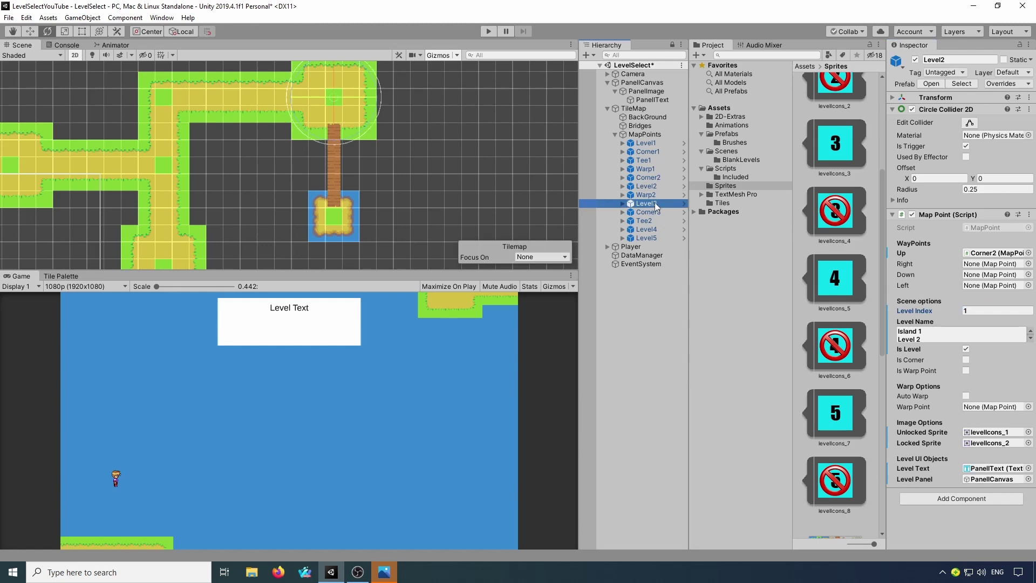
click(971, 312)
text(2)
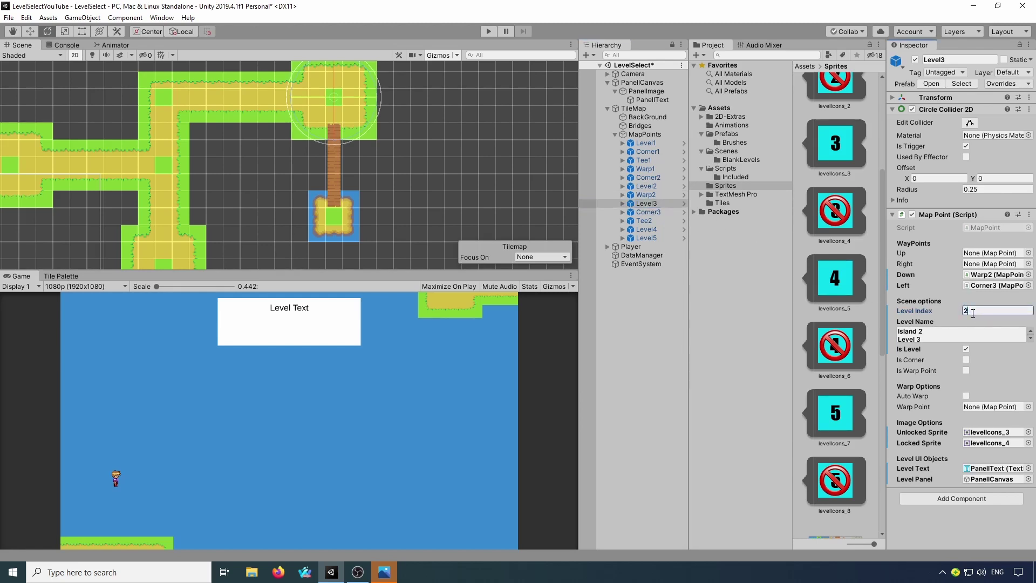
Enable Is Corner on Corner3 and select Tee2.
click(654, 212)
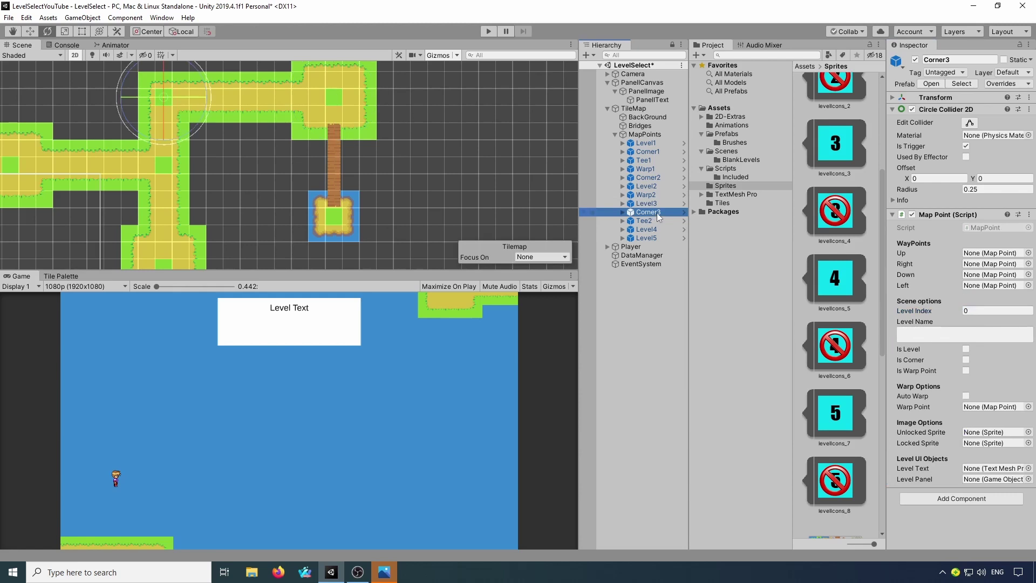
click(965, 360)
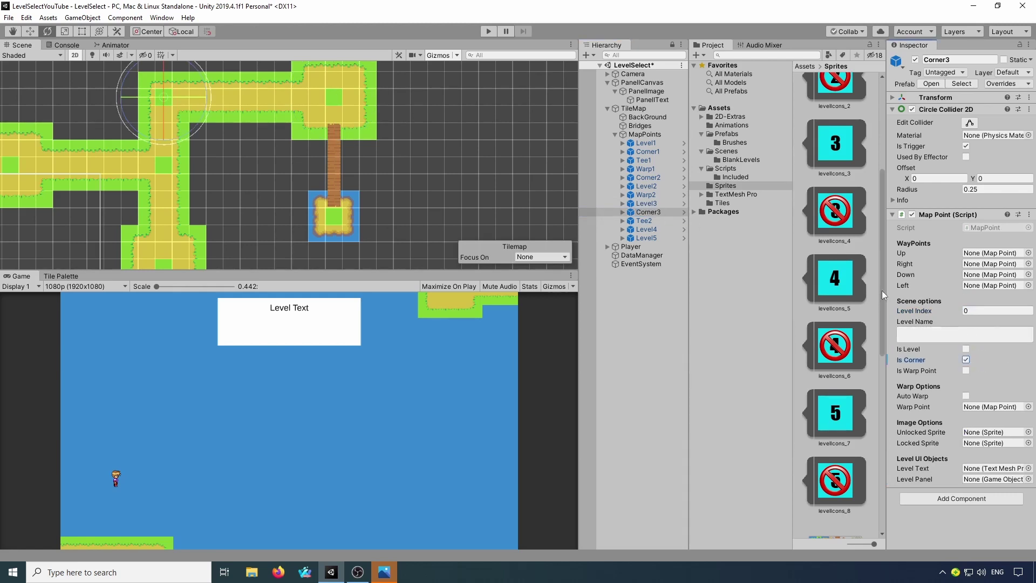
click(646, 222)
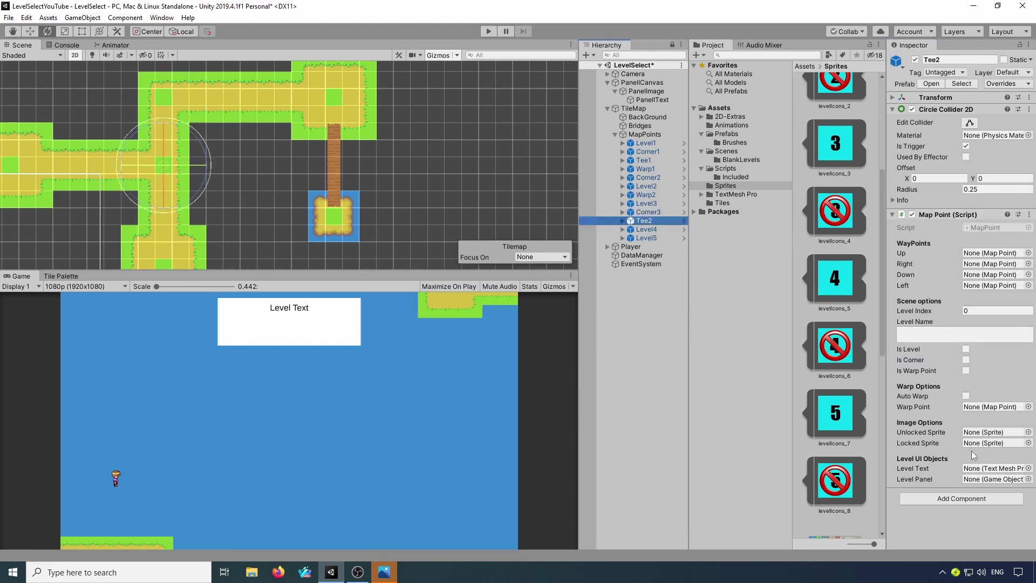
Enable Is Level on Level4 and set its Level Index to 3.
click(645, 230)
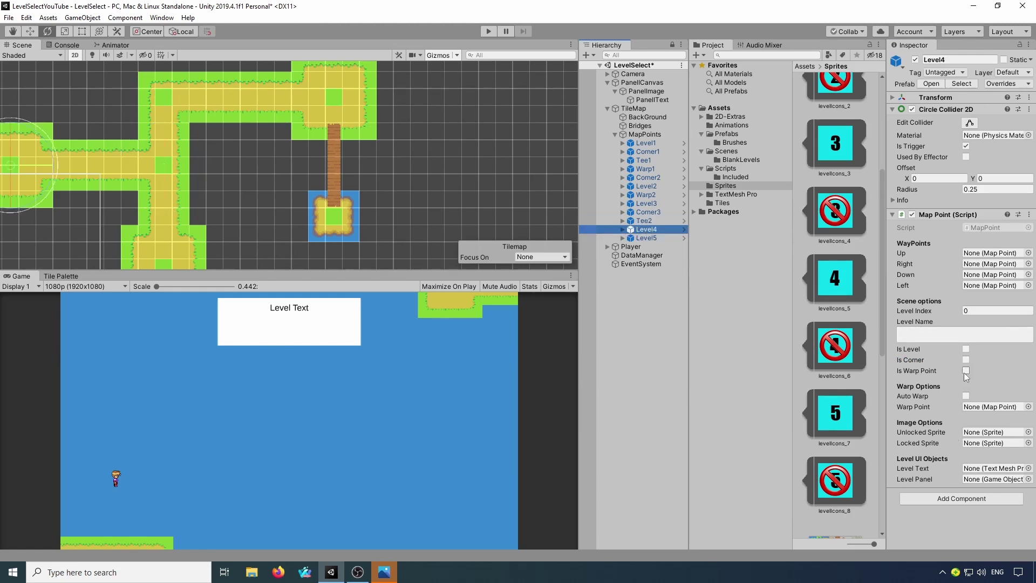
click(965, 348)
click(958, 338)
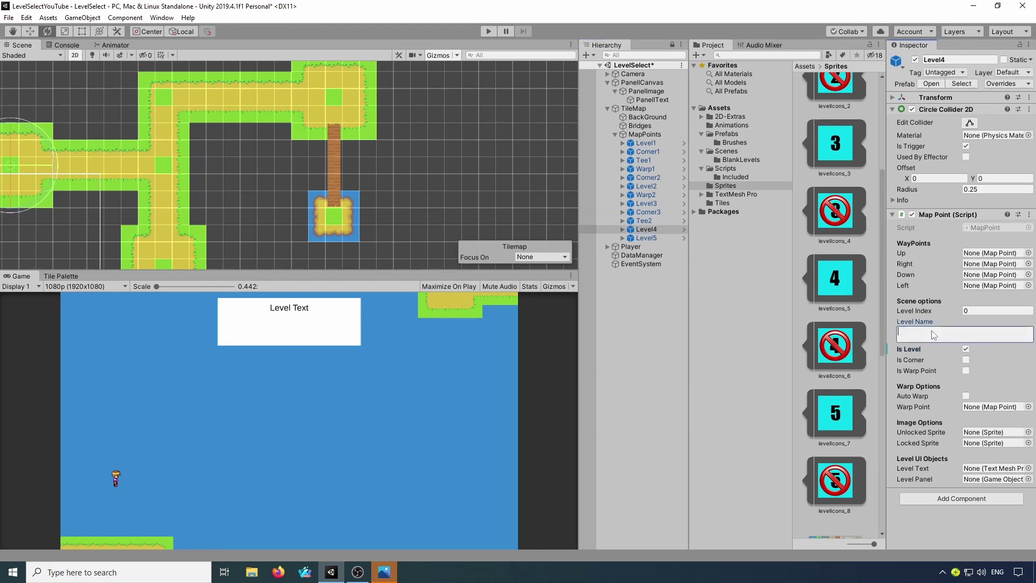
click(977, 312)
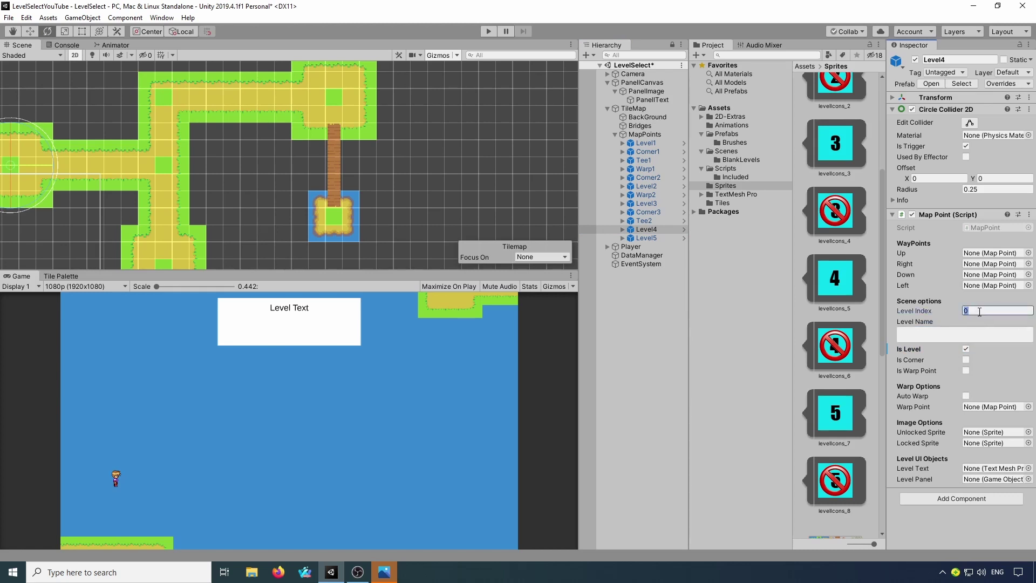
text(3)
With the inspector locked on Corner3, set its Right waypoint to Level3 and Down to Tee2, then unlock the inspector.
click(650, 210)
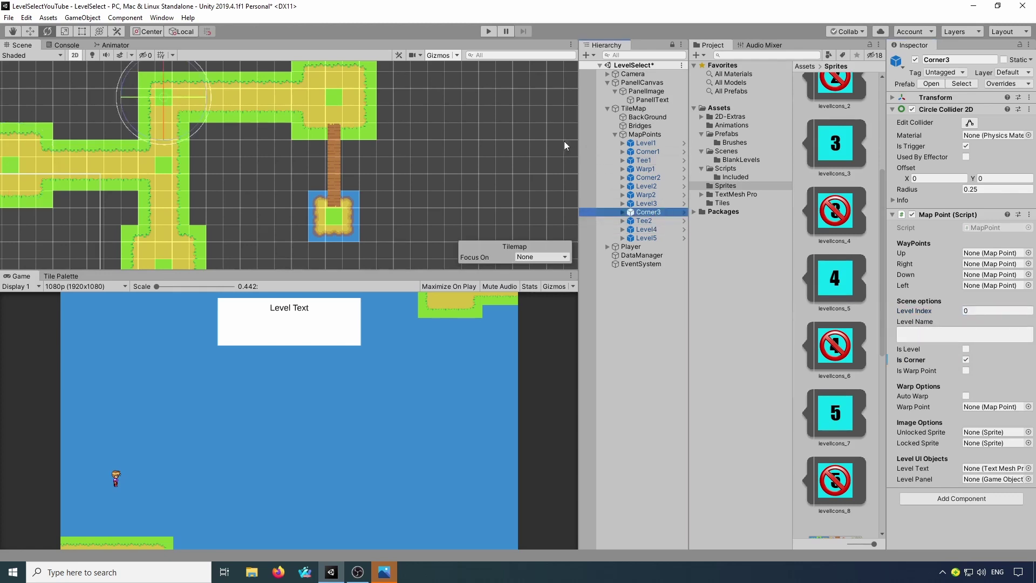
click(1013, 65)
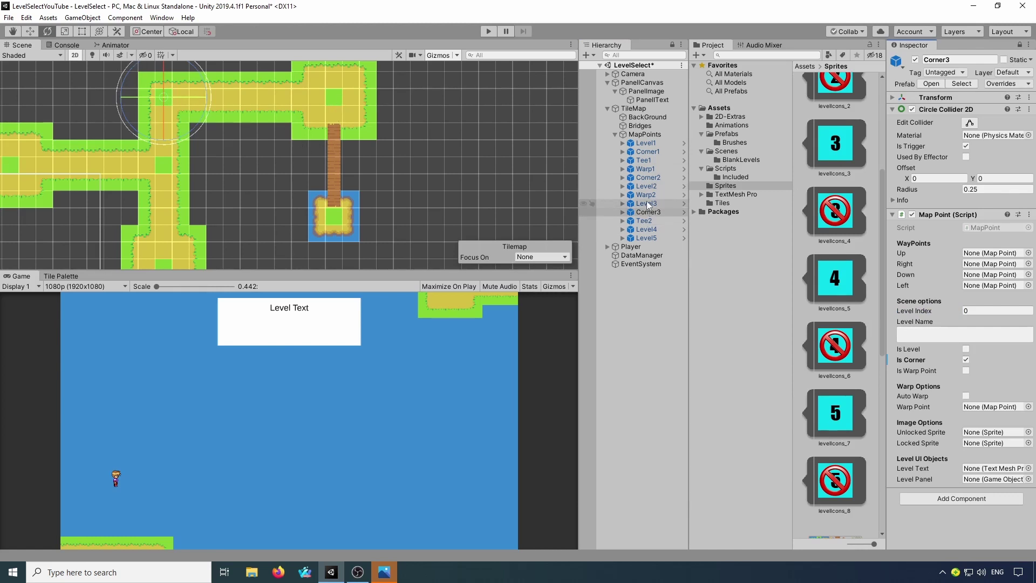
drag(645, 204, 1004, 266)
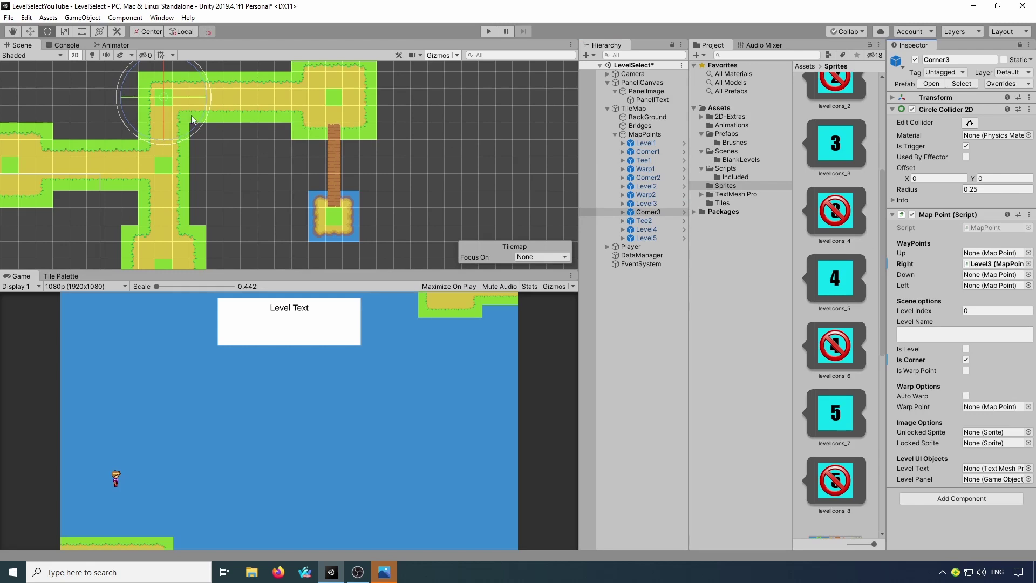
drag(641, 221, 987, 274)
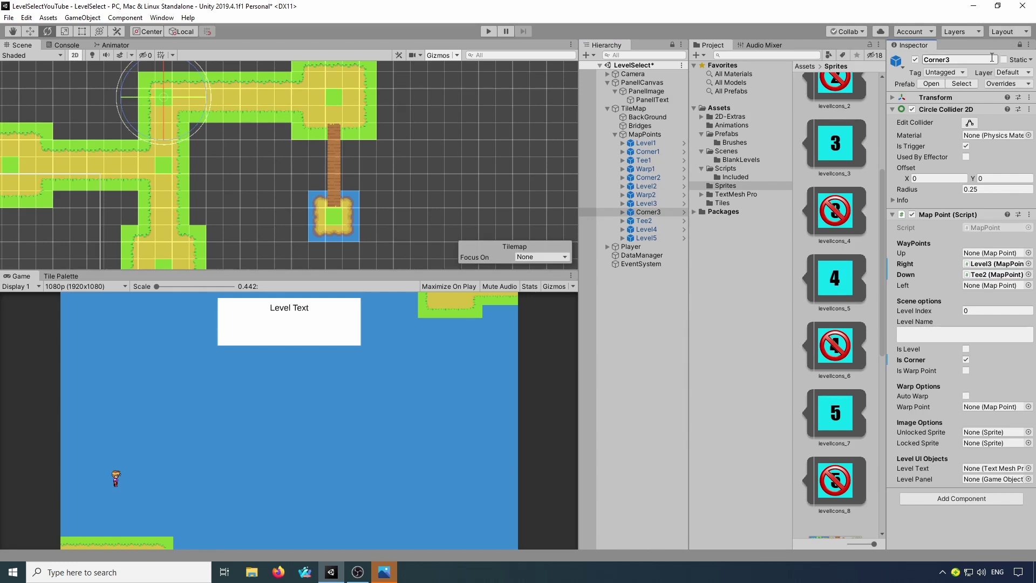
click(1019, 44)
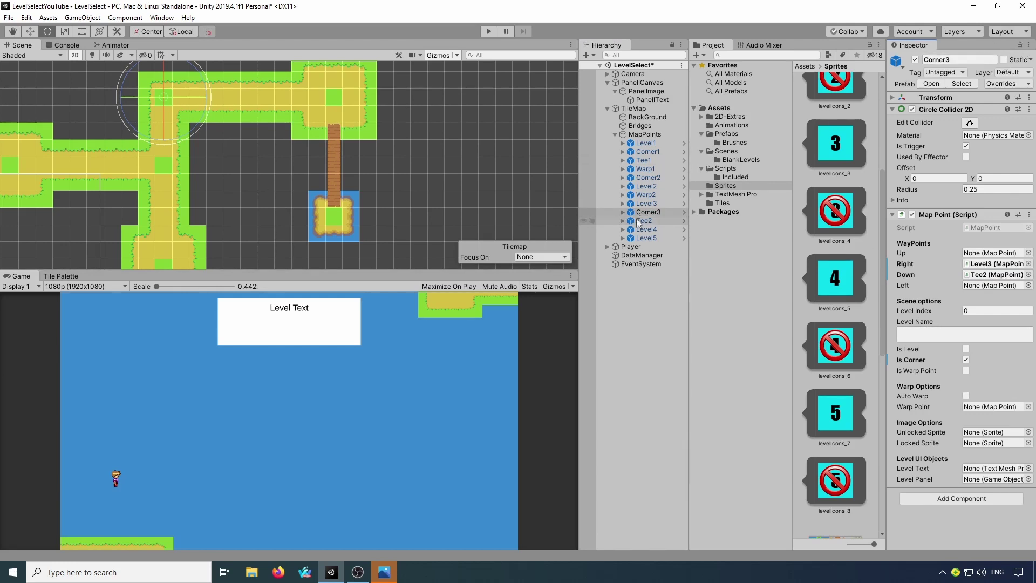
click(652, 204)
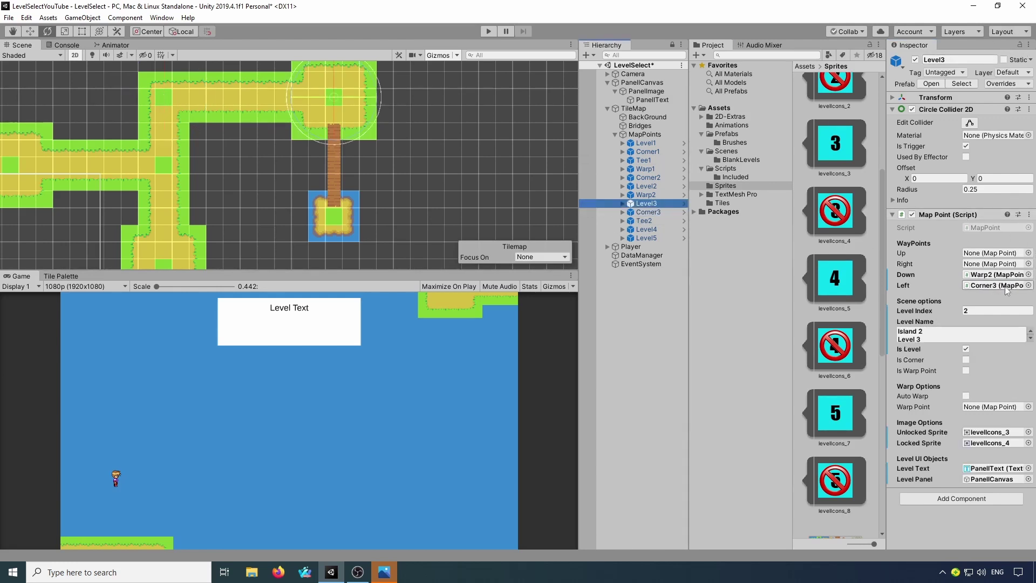
click(645, 212)
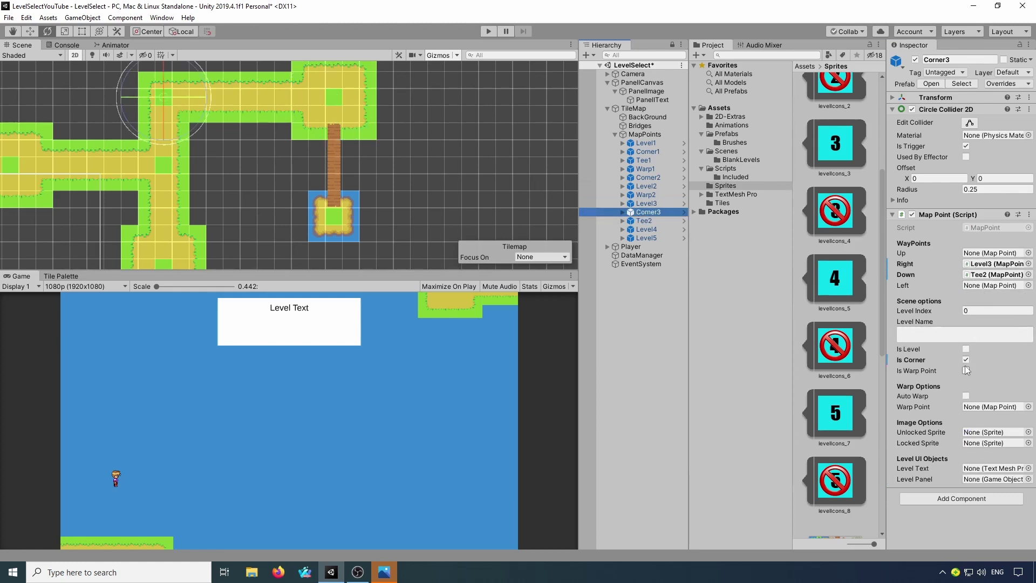
Lock the inspector on Tee2 and set its Up waypoint to Corner3, Left to Level4 and Down to Level5.
click(647, 220)
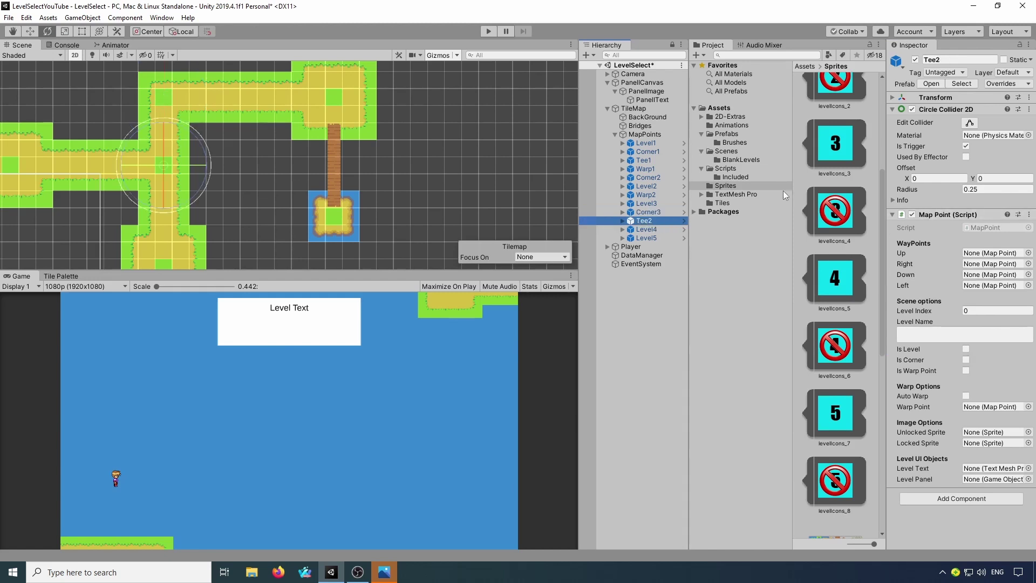
click(1019, 45)
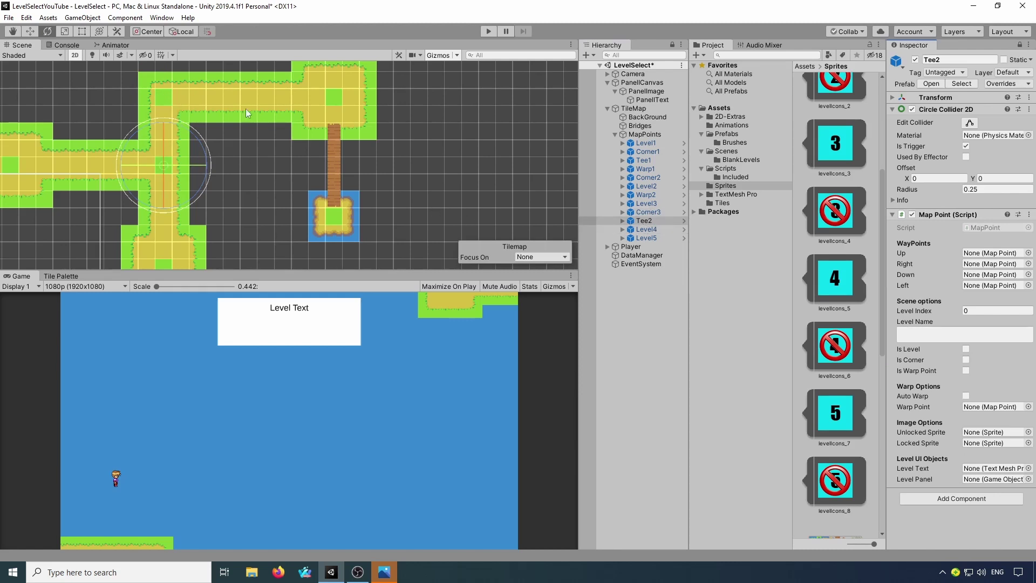
drag(648, 213, 992, 258)
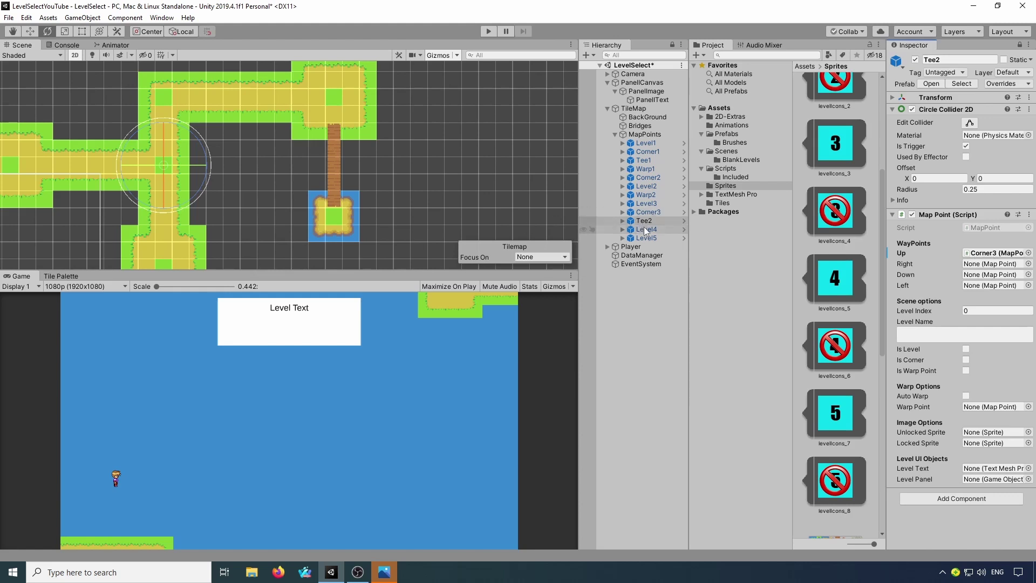
drag(643, 226, 982, 287)
drag(654, 228, 973, 274)
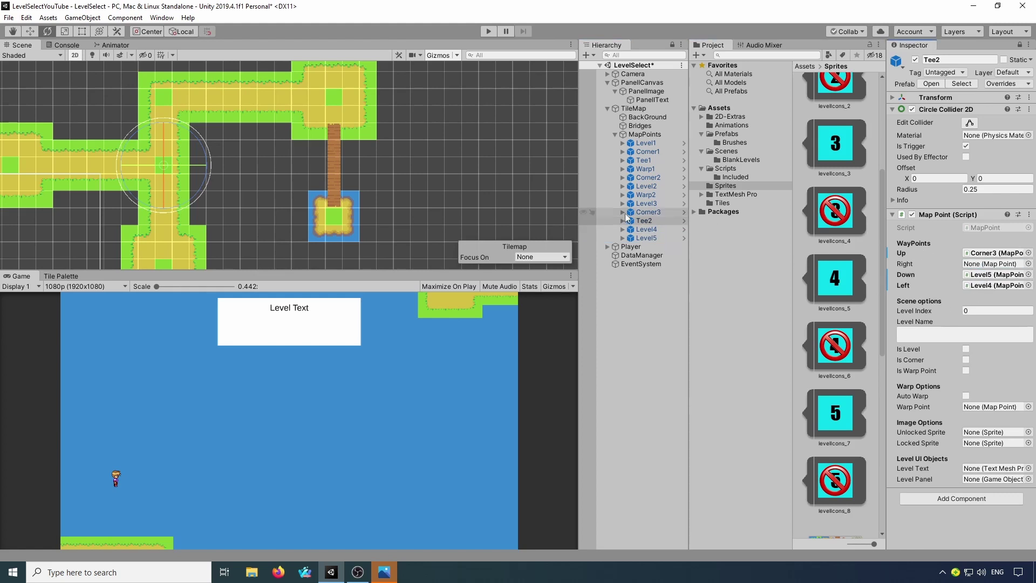
Switch the inspector to Level4 and set its Level Name to "Island 2" with "Level 4" on a second line.
click(645, 229)
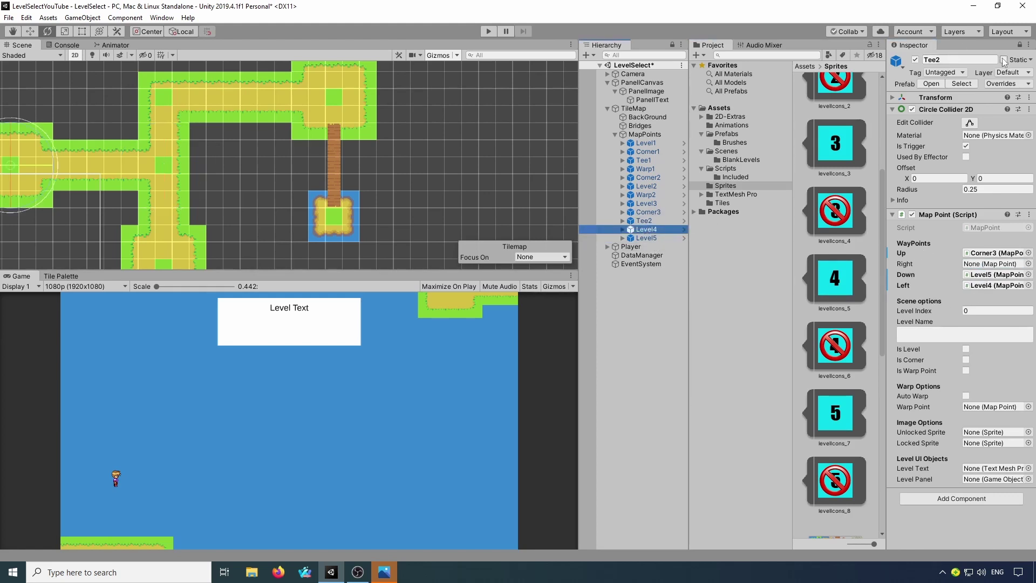
click(992, 311)
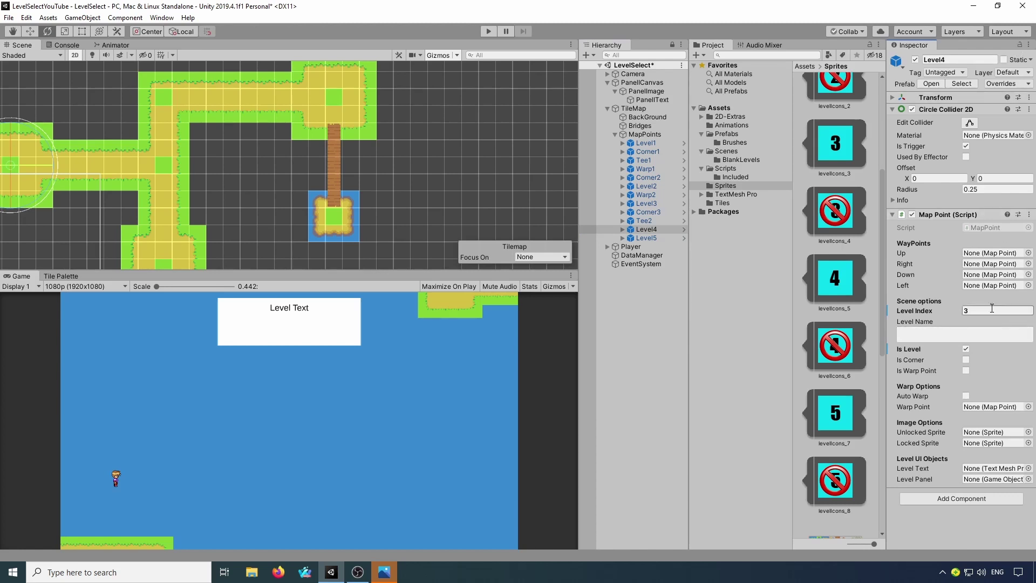
click(948, 331)
text(Island 2)
key(Return)
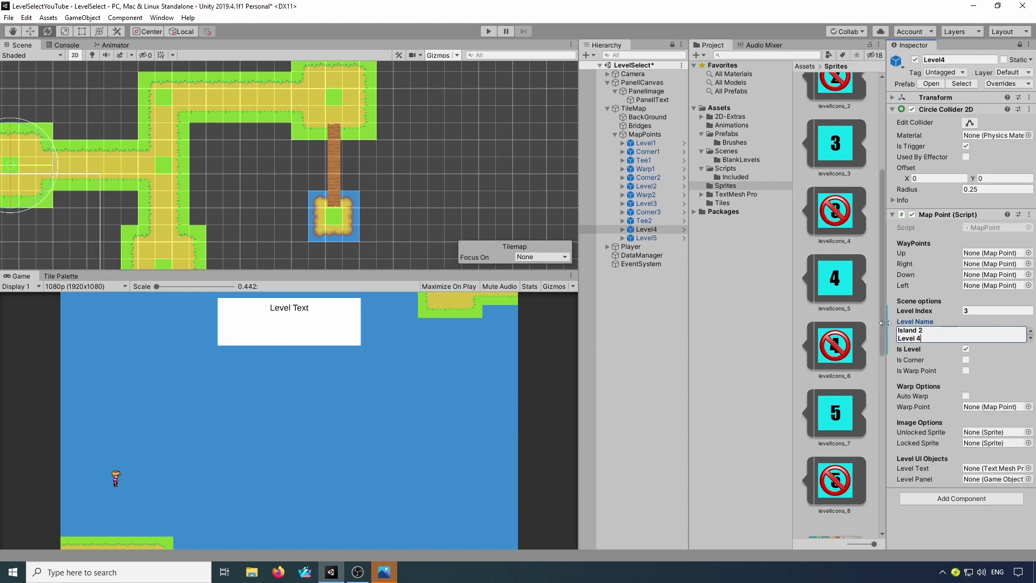
Assign Level4's Unlocked Sprite levelIcons_5, Locked Sprite levelIcons_6, Level Text PanelText and Level Panel PanelCanvas.
drag(835, 278, 992, 432)
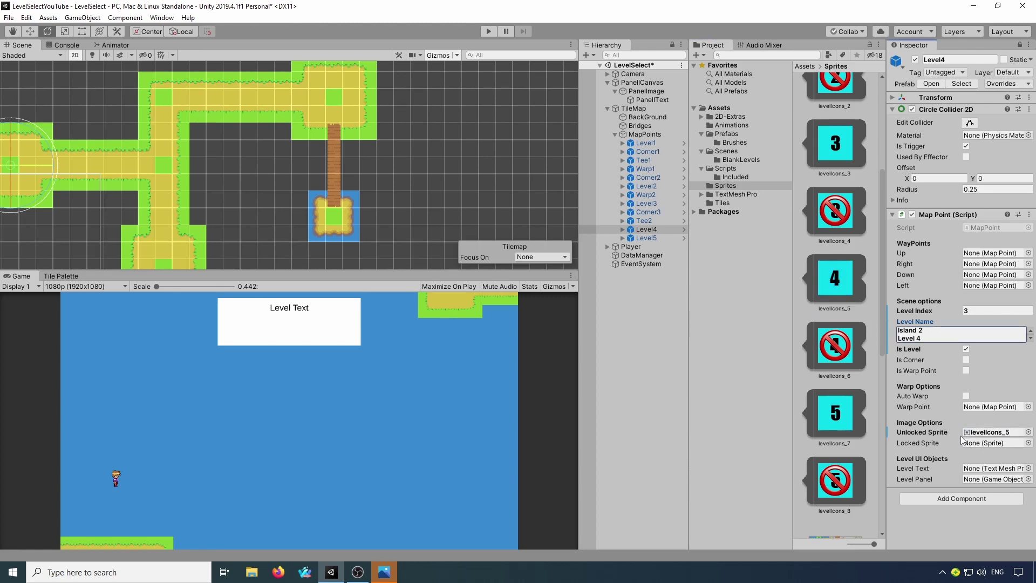
drag(842, 359, 997, 442)
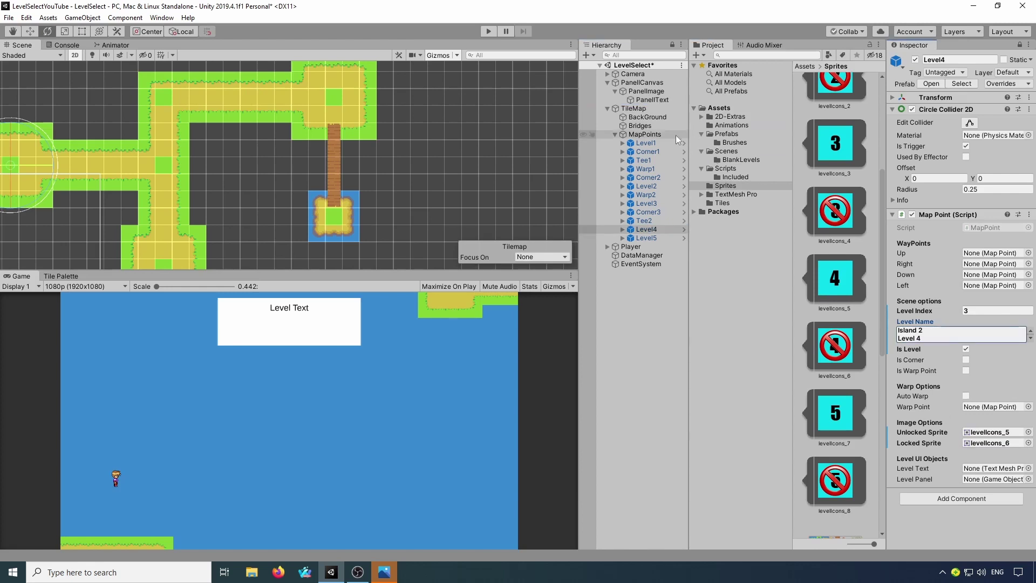
drag(655, 100, 986, 470)
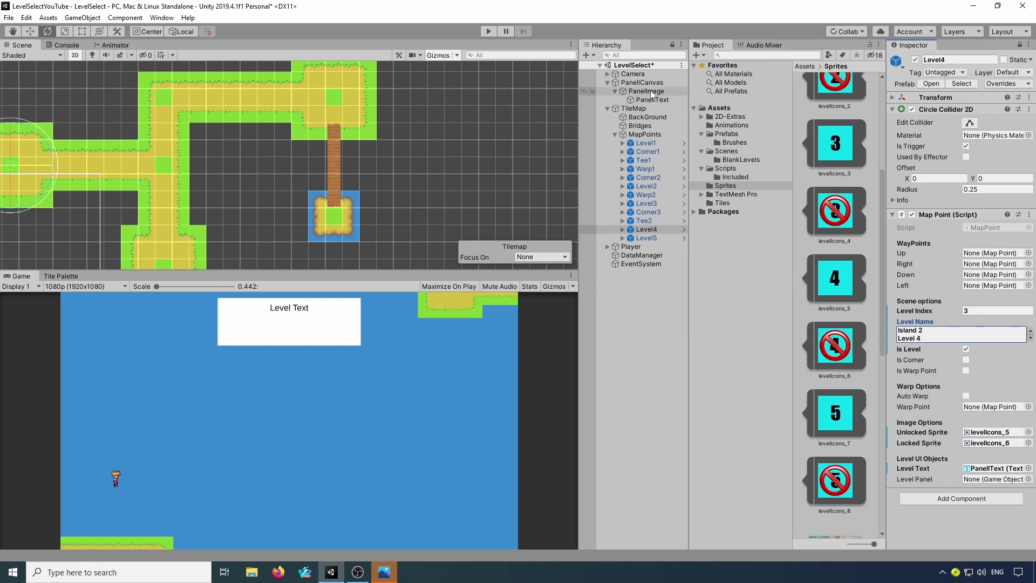
drag(643, 83, 1005, 480)
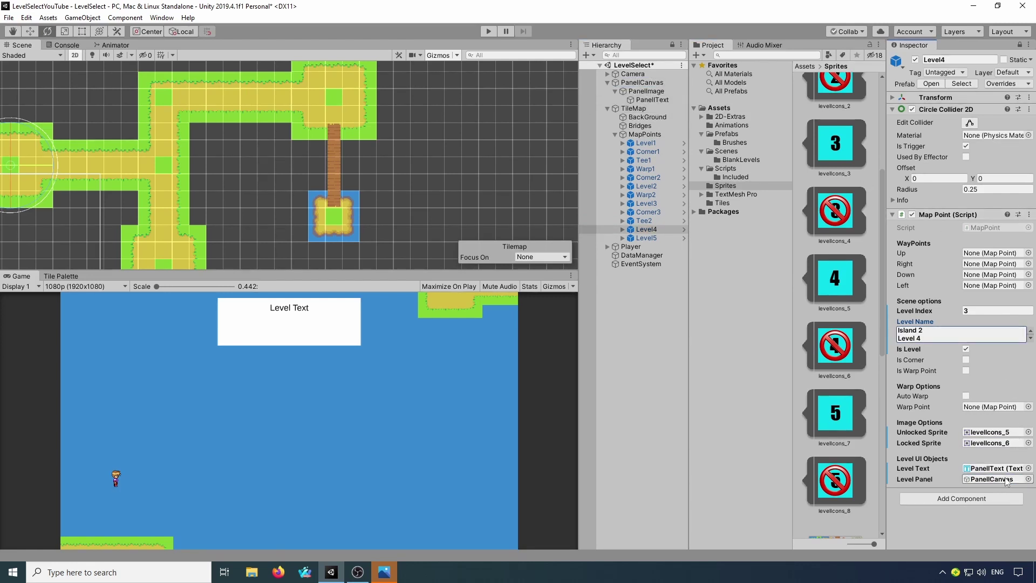
Set Level4's Right waypoint to Tee2 and switch the inspector to Level5.
click(651, 239)
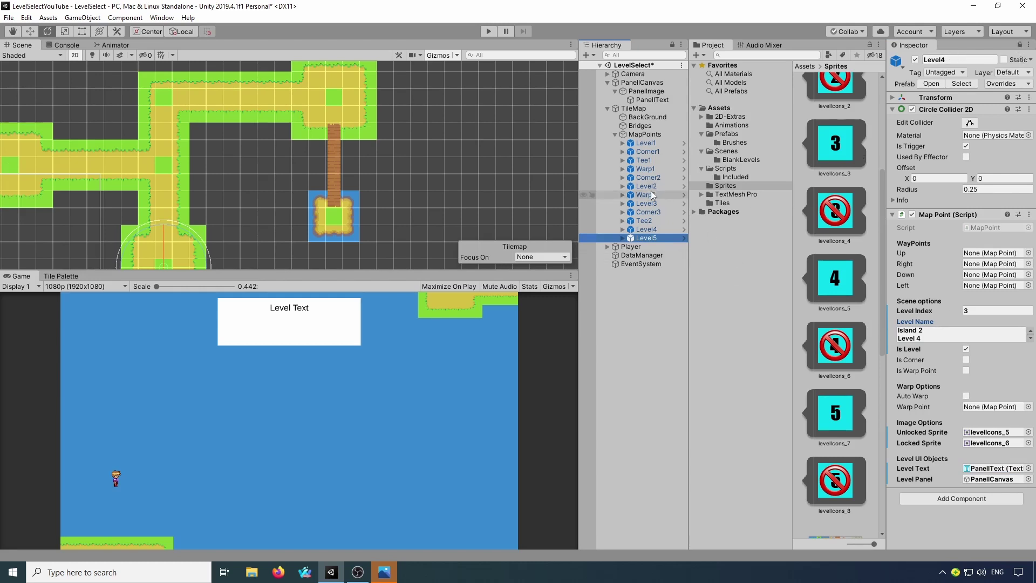
click(649, 229)
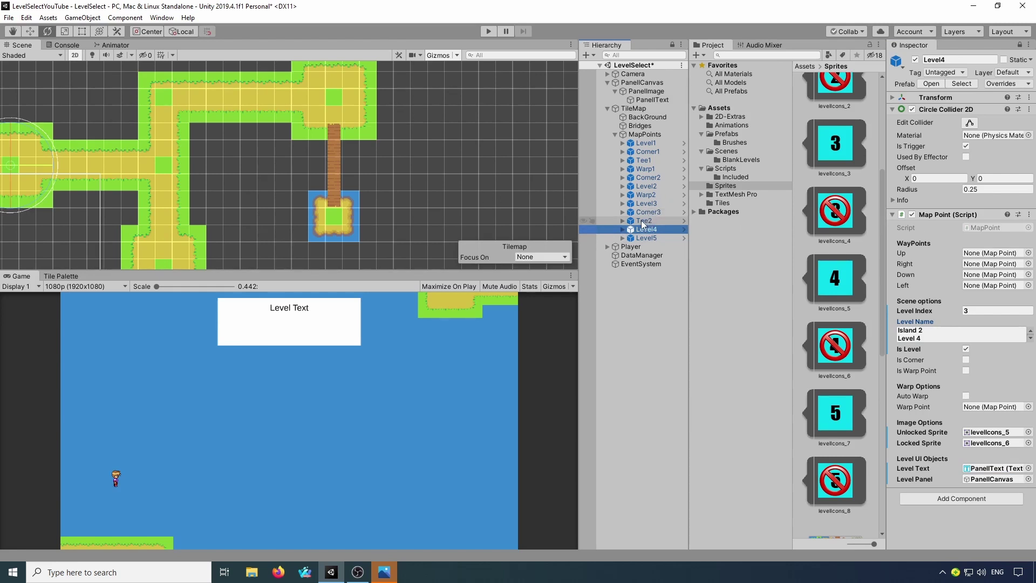
drag(640, 220, 994, 269)
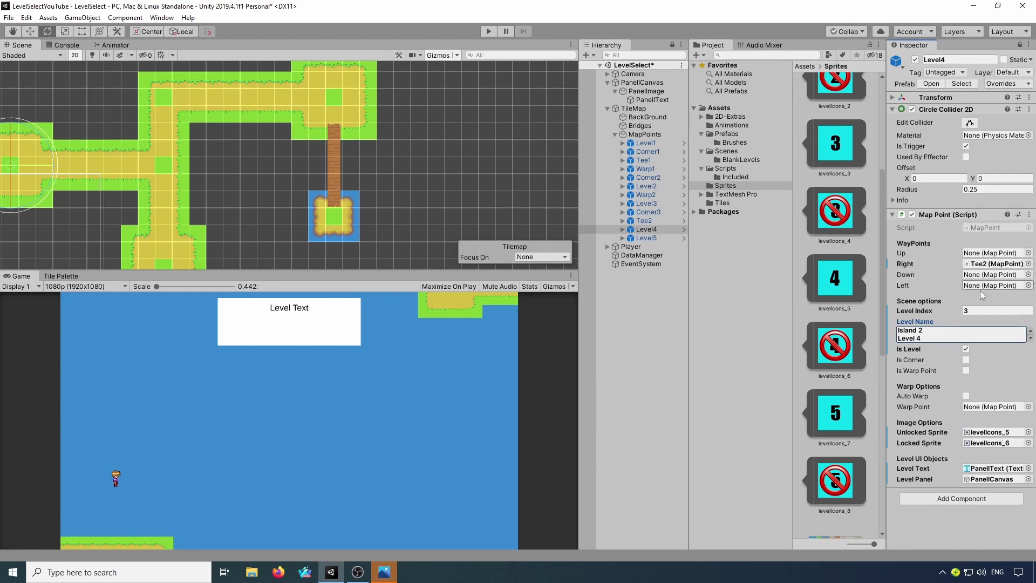
click(650, 237)
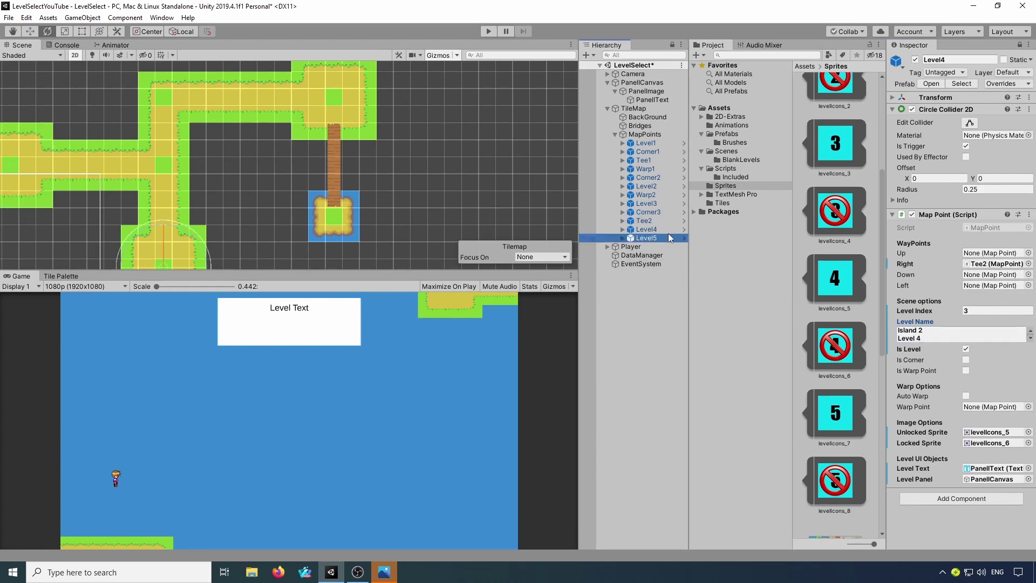
click(1019, 46)
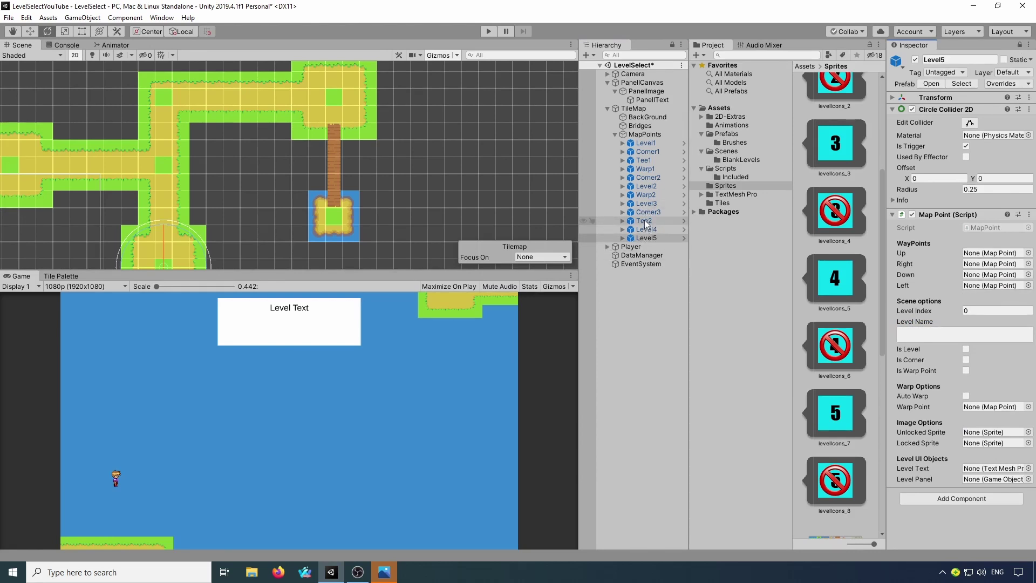
Set Level5's Up waypoint to Tee2 and its Level Index to 4, and enable Is Level.
drag(644, 219, 983, 253)
click(972, 311)
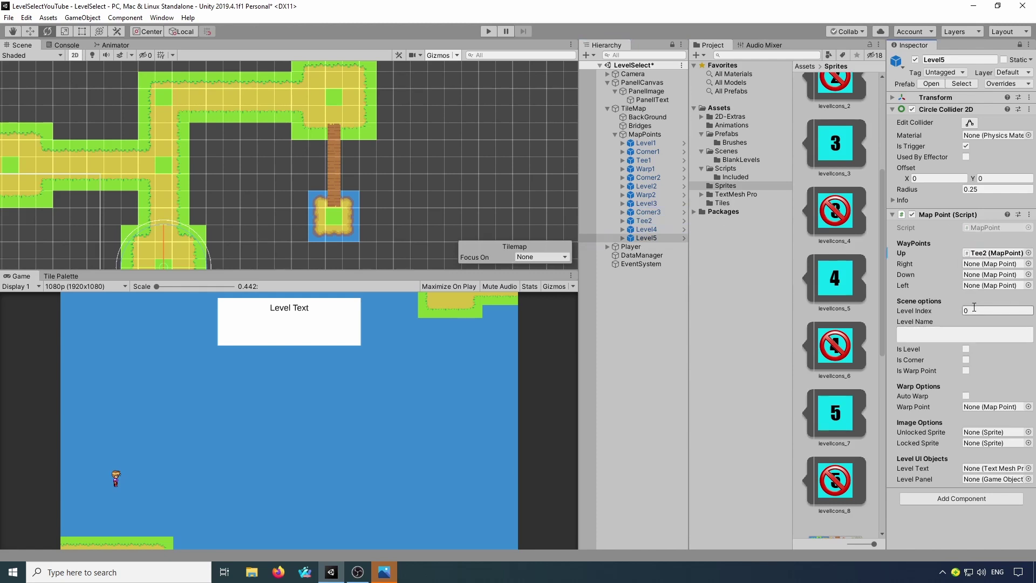
text(4)
click(970, 348)
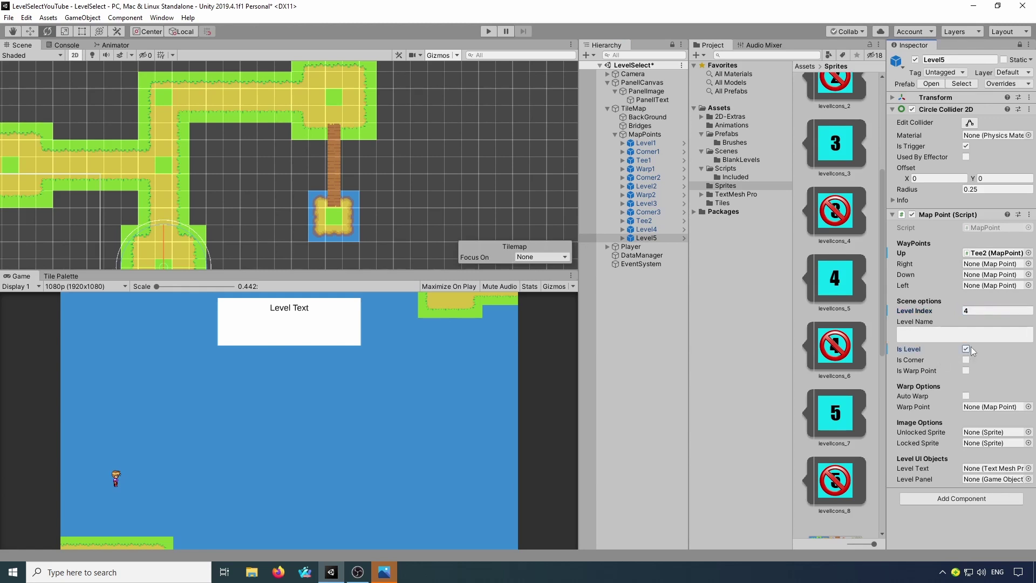
Set Level5's Level Name to "Island 2" with "Level 5" on a second line.
click(918, 334)
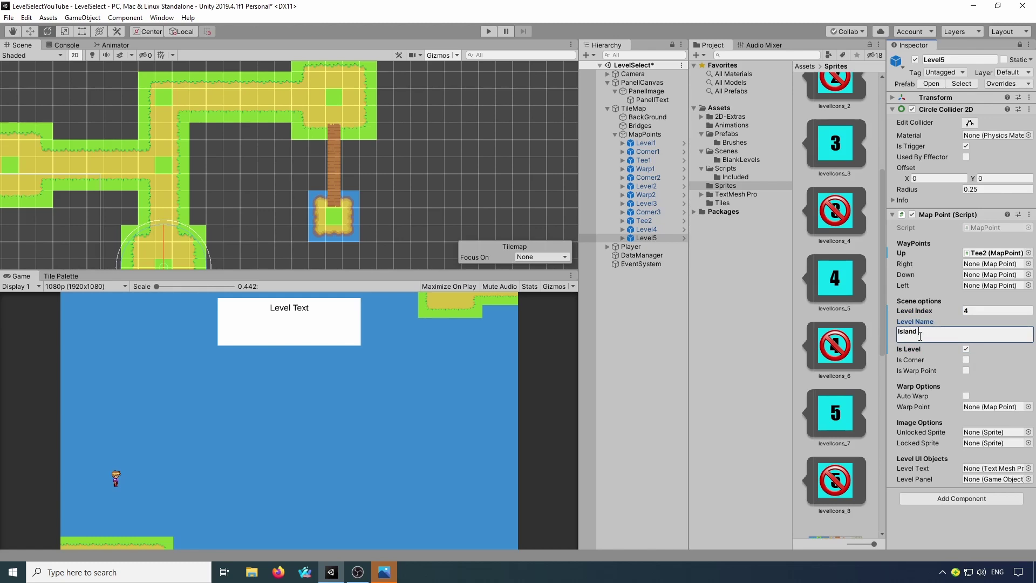
text(Island 2)
key(Return)
text(Level 5)
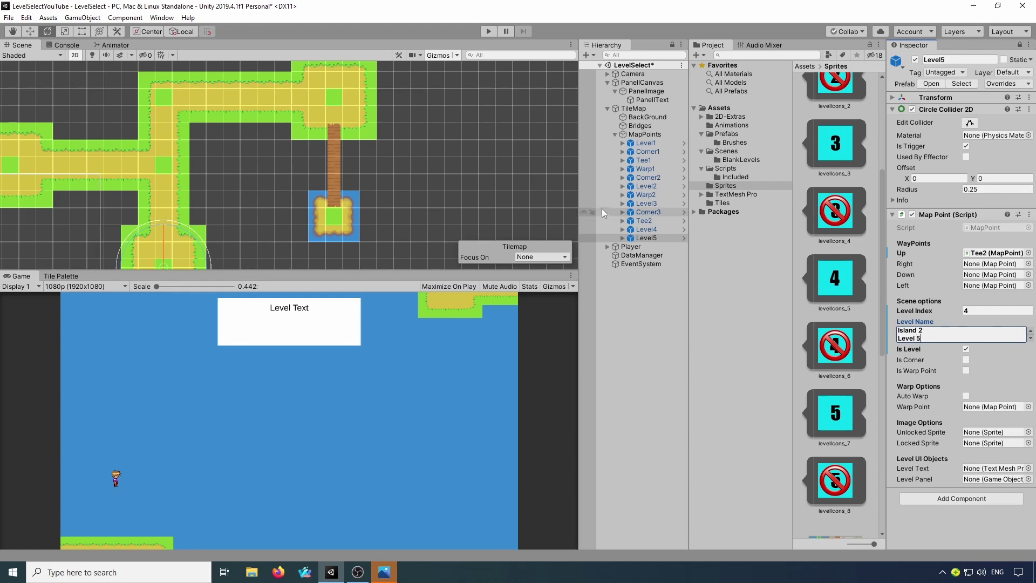
Assign Level5's Level Panel PanellCanvas, Level Text PanellText, Unlocked Sprite levelIcons_7 and Locked Sprite levelIcons_8.
click(650, 91)
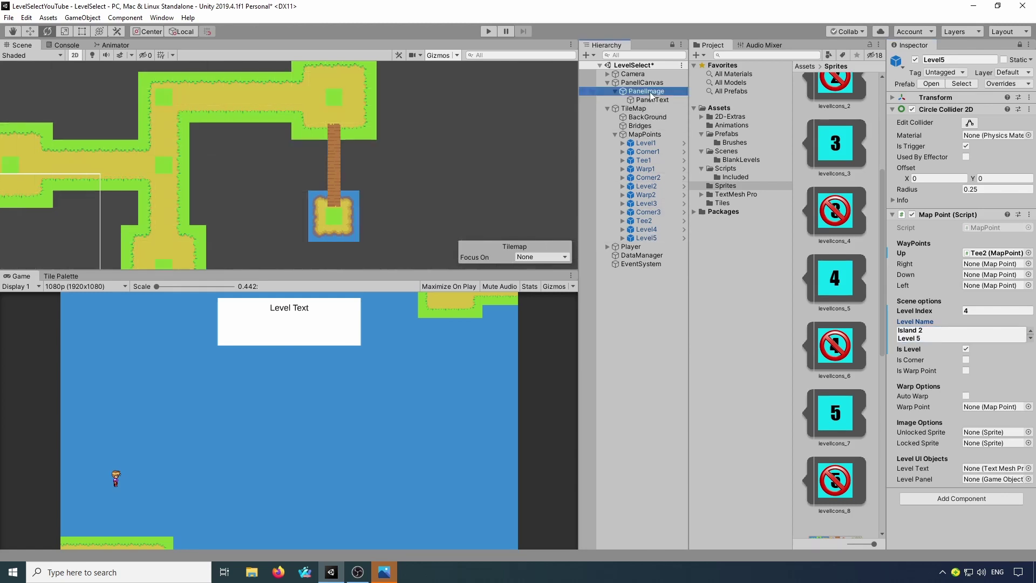
drag(649, 91, 1004, 480)
drag(658, 100, 984, 468)
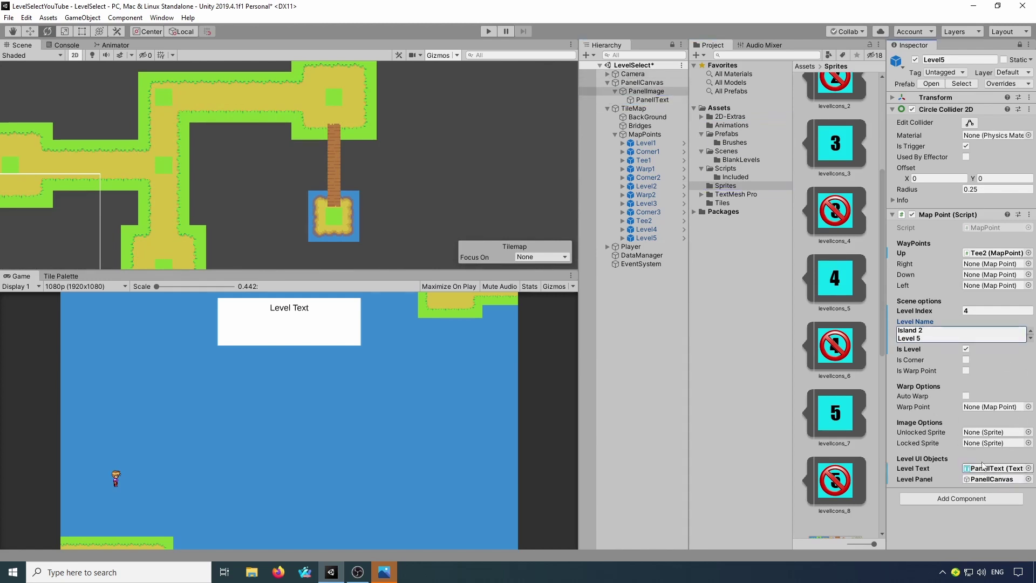
drag(851, 413, 979, 433)
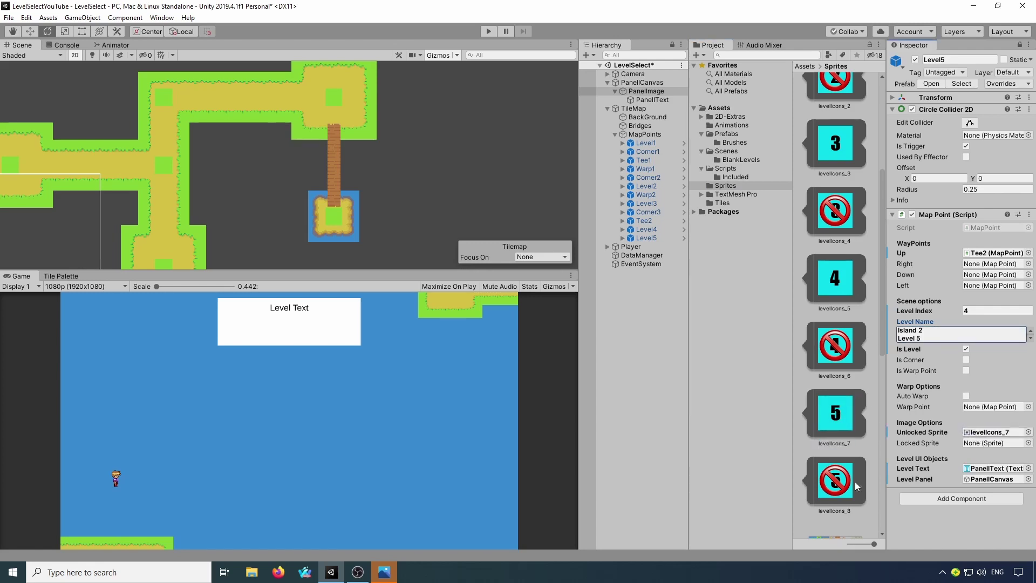
drag(854, 481, 987, 443)
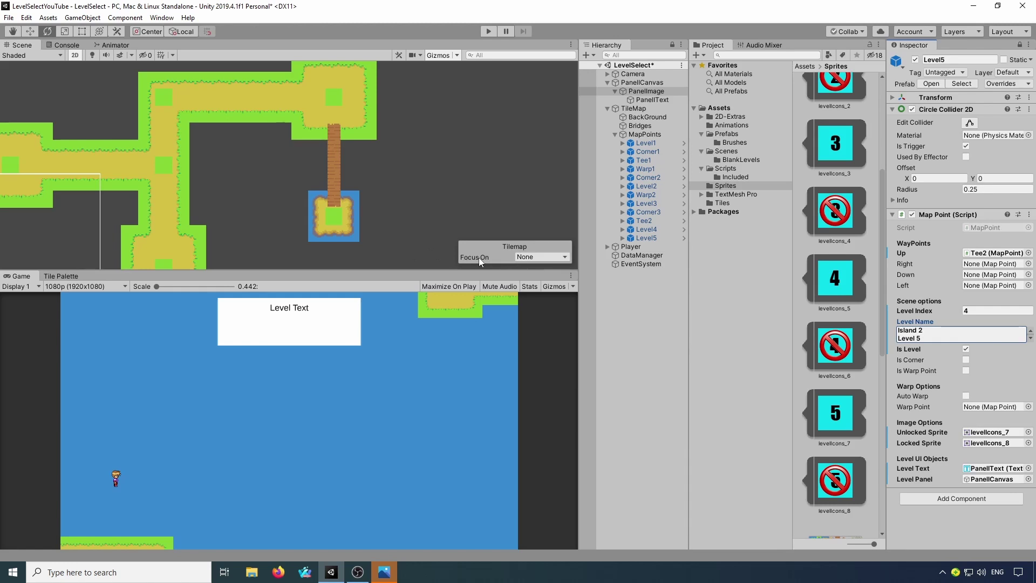
Unlock the inspector to check Level1's map point settings, and set Corner1's Right waypoint to Tee1.
scroll(292, 179, down, 3)
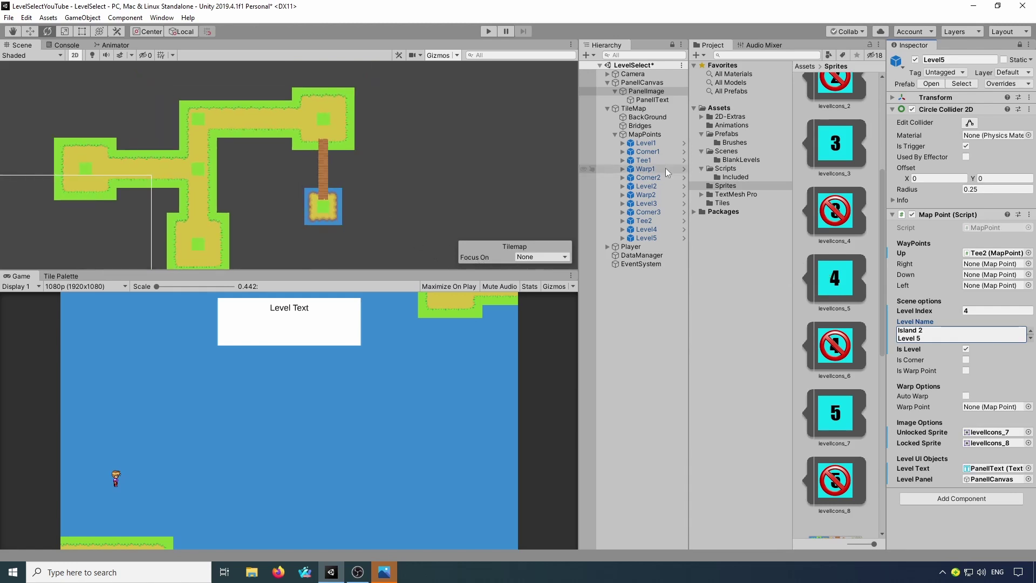
click(1018, 45)
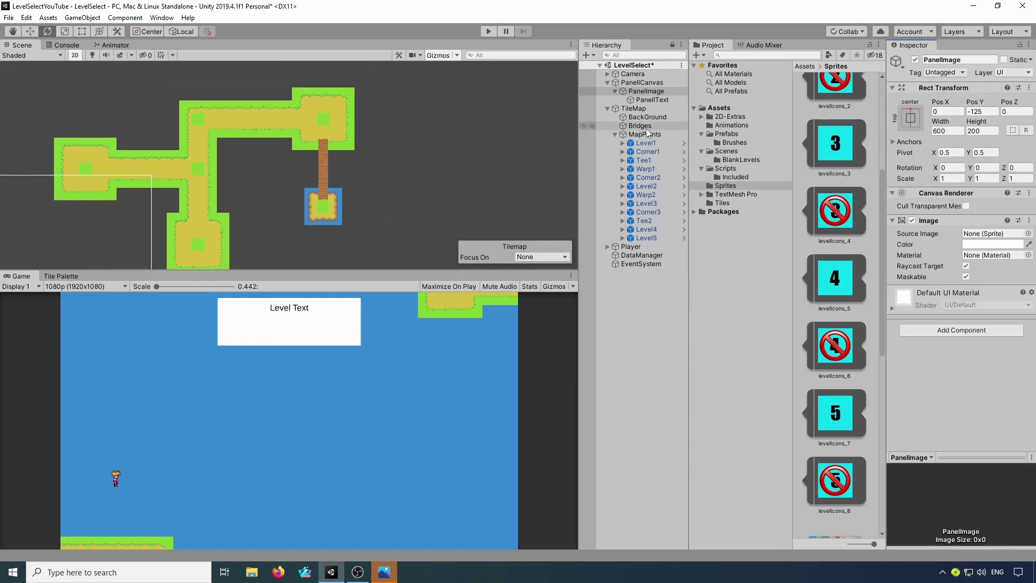
click(647, 143)
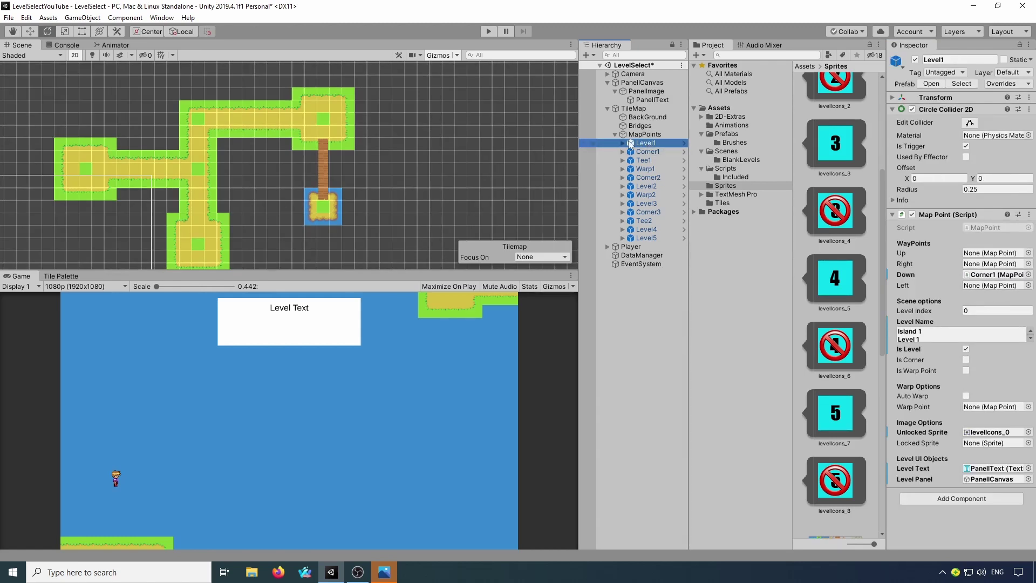
middle_drag(124, 207, 178, 140)
middle_drag(273, 118, 294, 261)
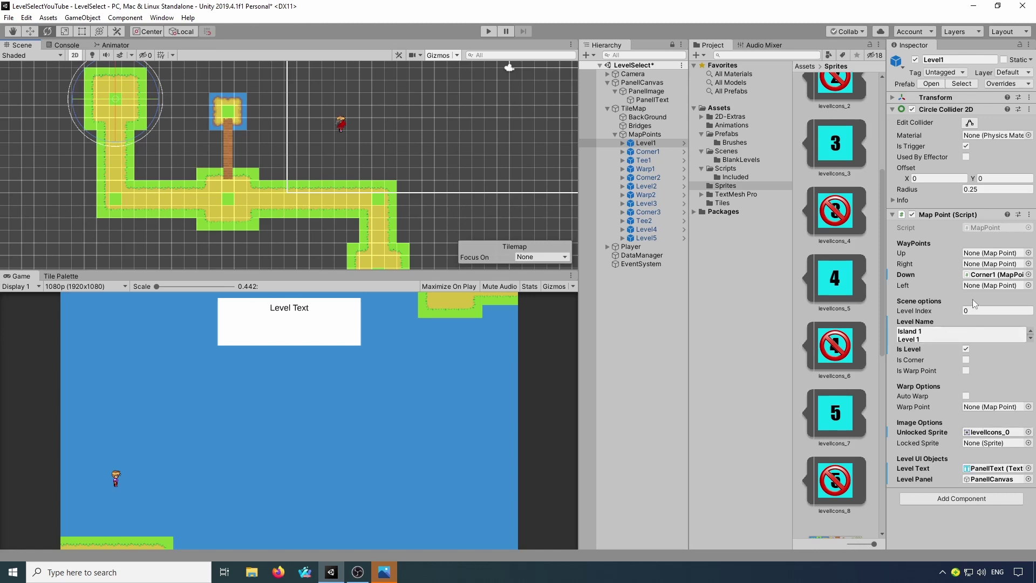
click(647, 151)
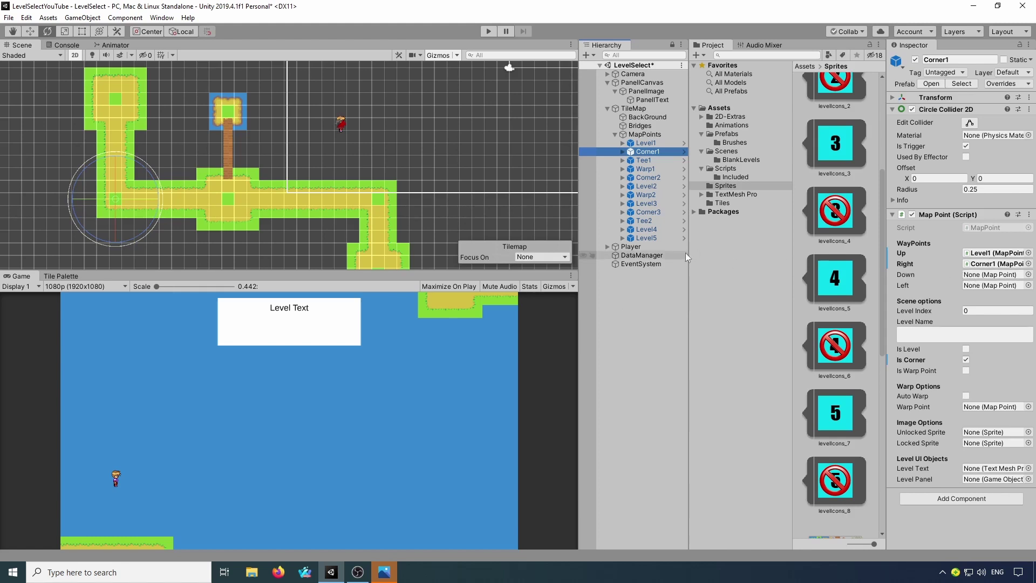
click(1019, 46)
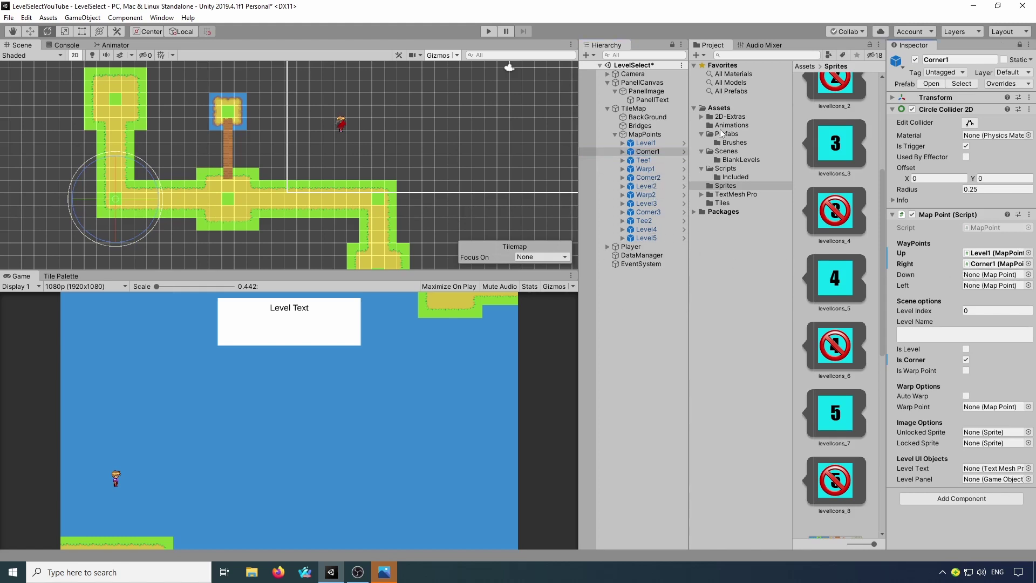
drag(643, 161, 989, 269)
Review the waypoints, level details, warp targets and sprites of each remaining map point from Tee1 through Level5.
click(646, 160)
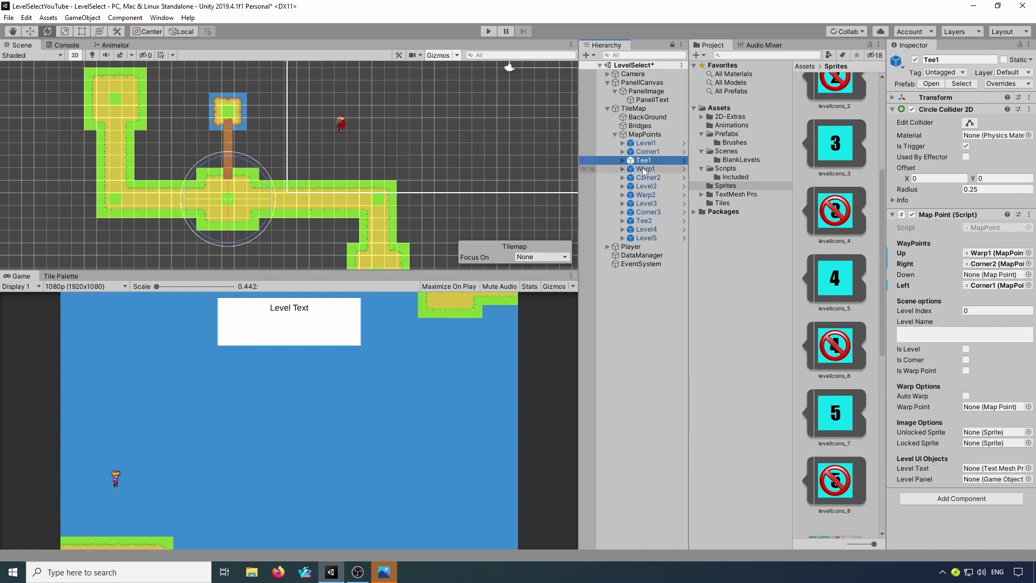
click(606, 169)
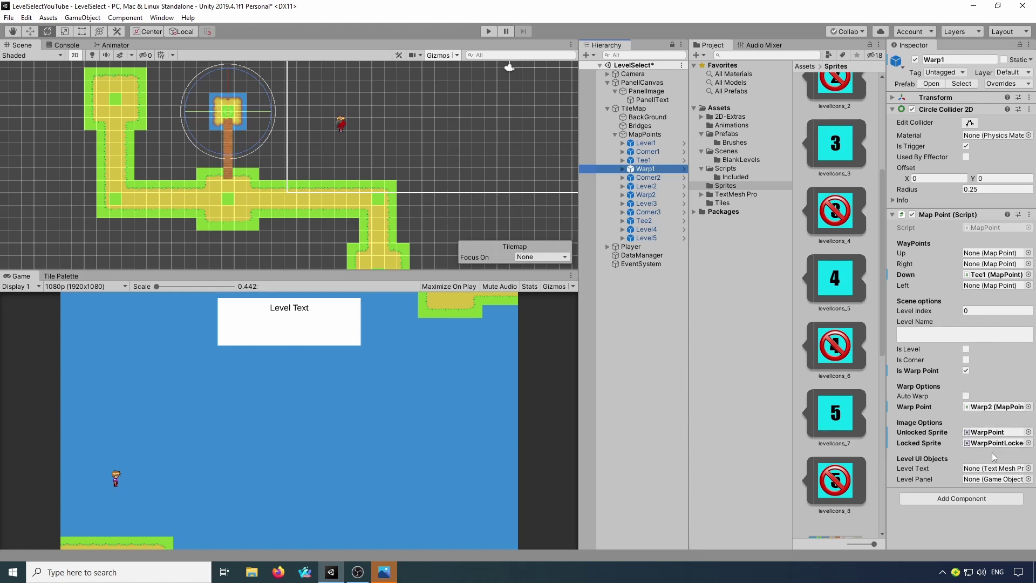
click(640, 177)
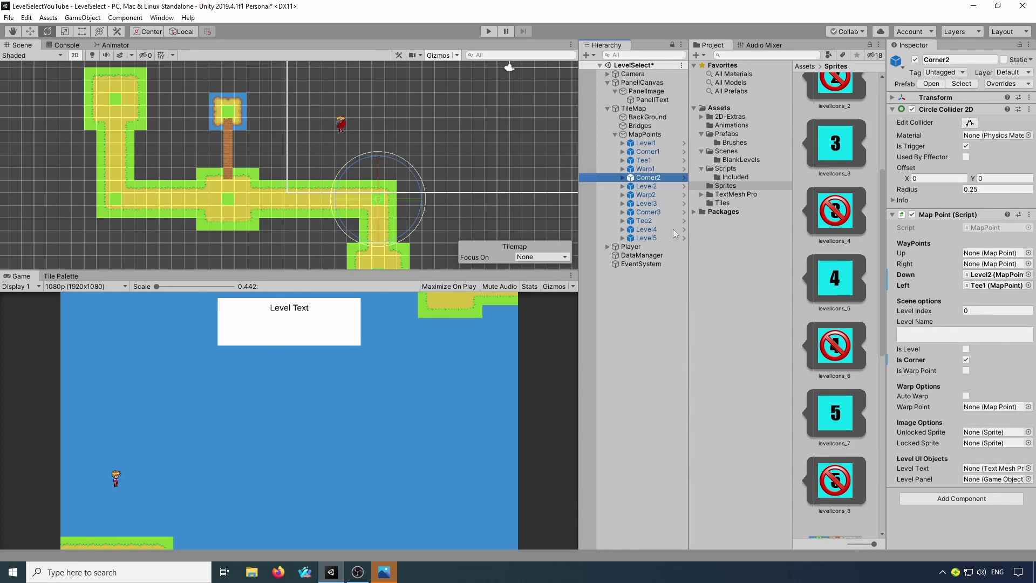
click(646, 187)
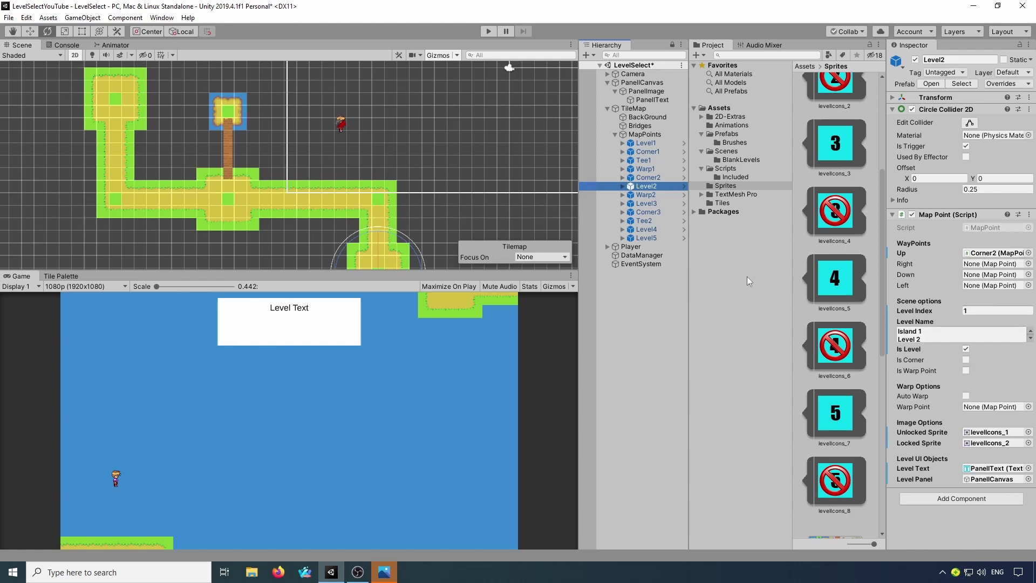
click(971, 311)
click(972, 333)
click(657, 195)
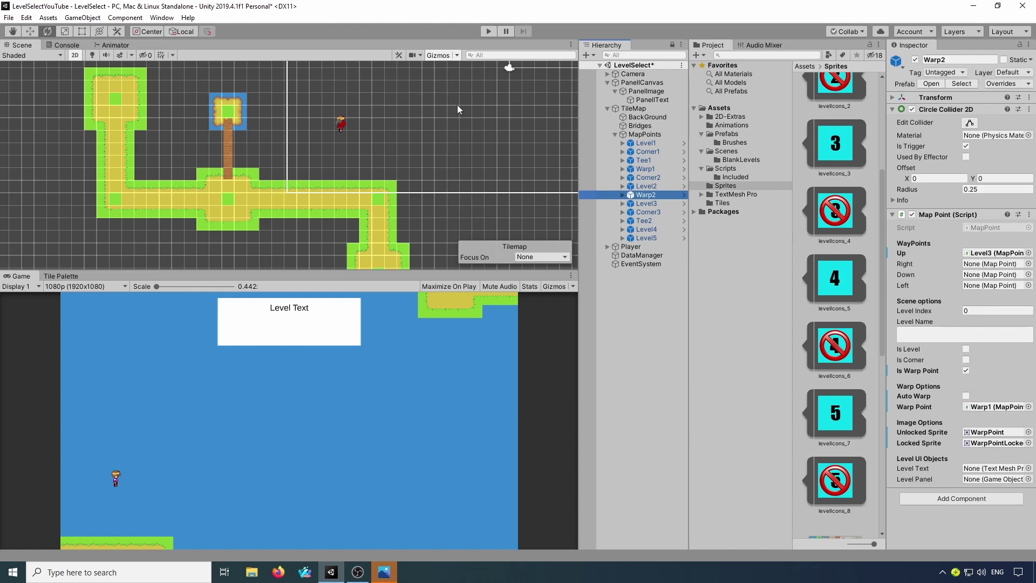
key(f)
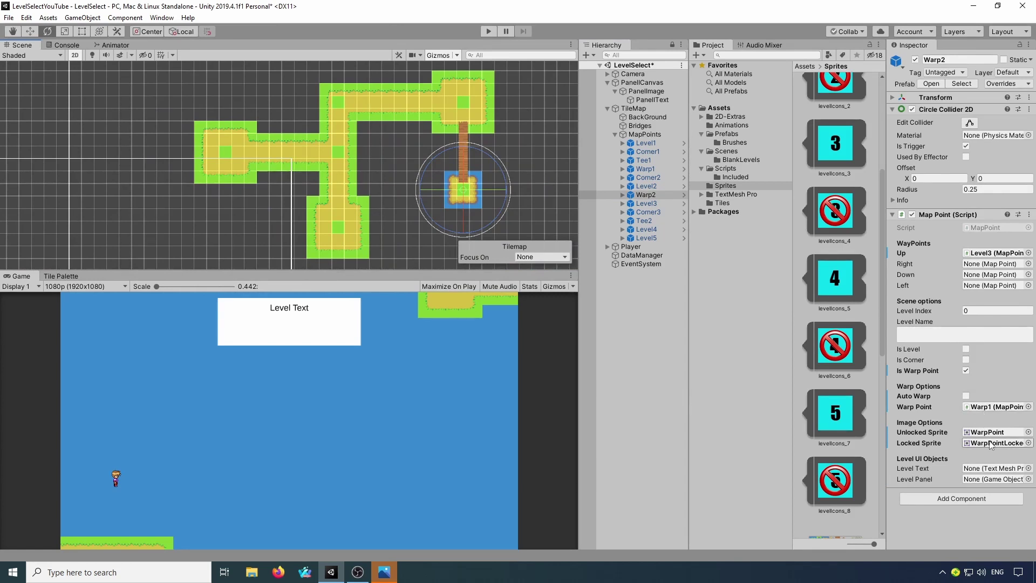
click(646, 204)
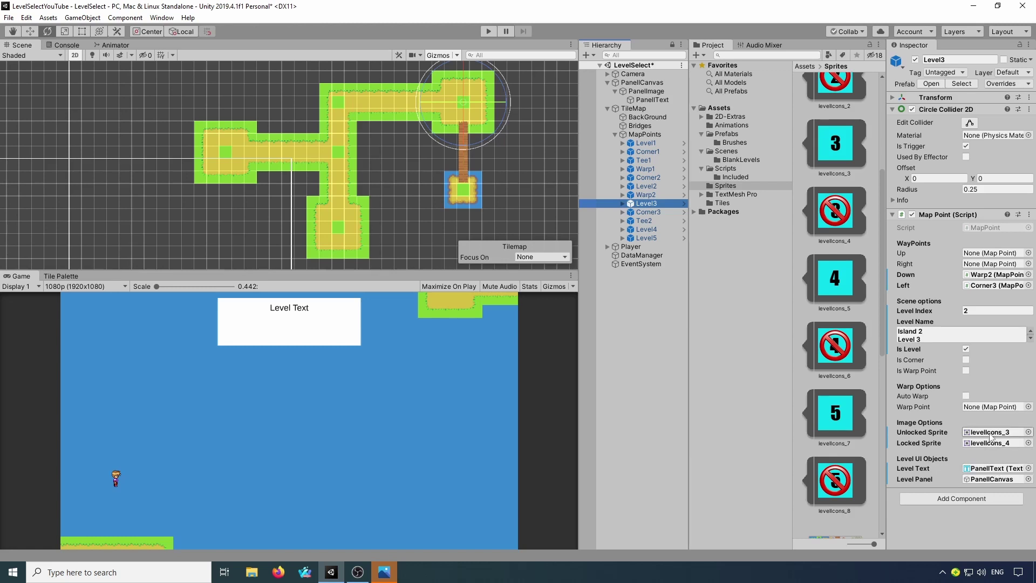
click(648, 212)
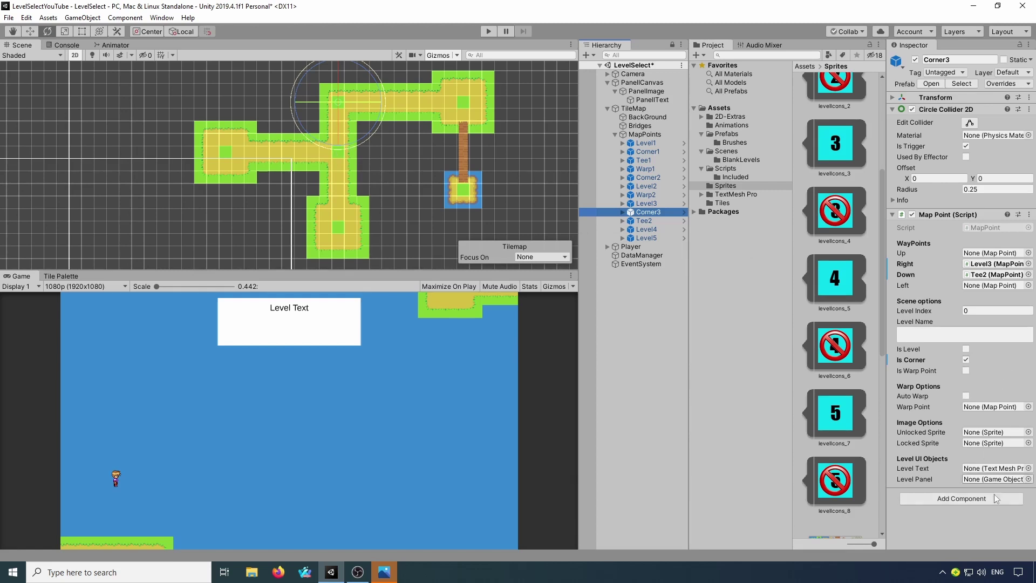
click(634, 222)
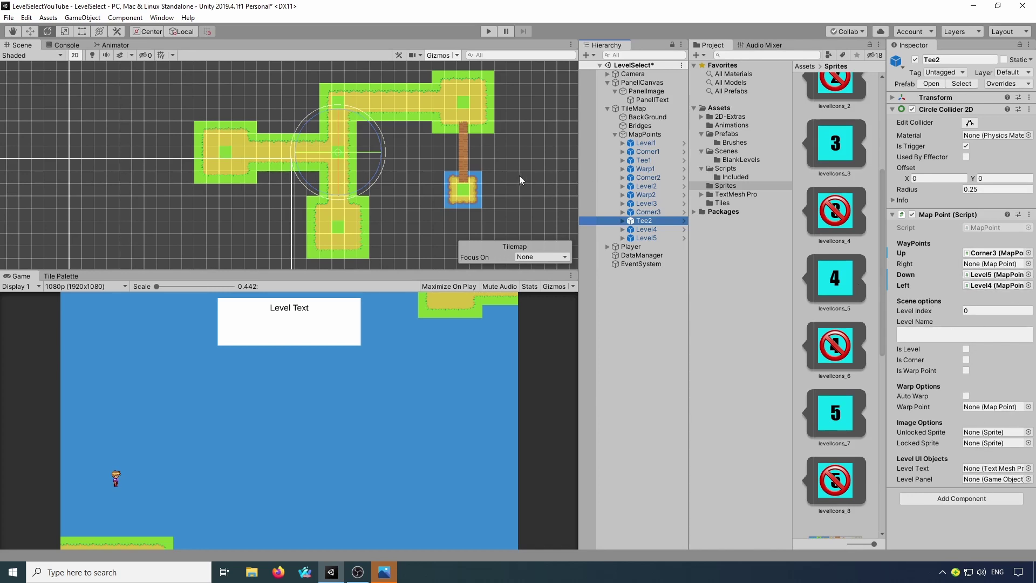
click(642, 230)
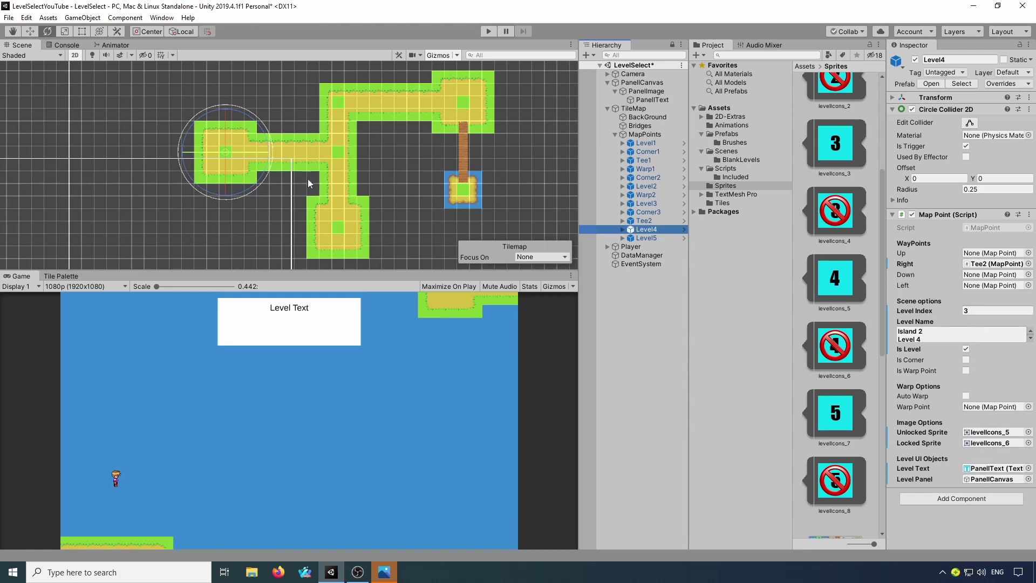
click(645, 237)
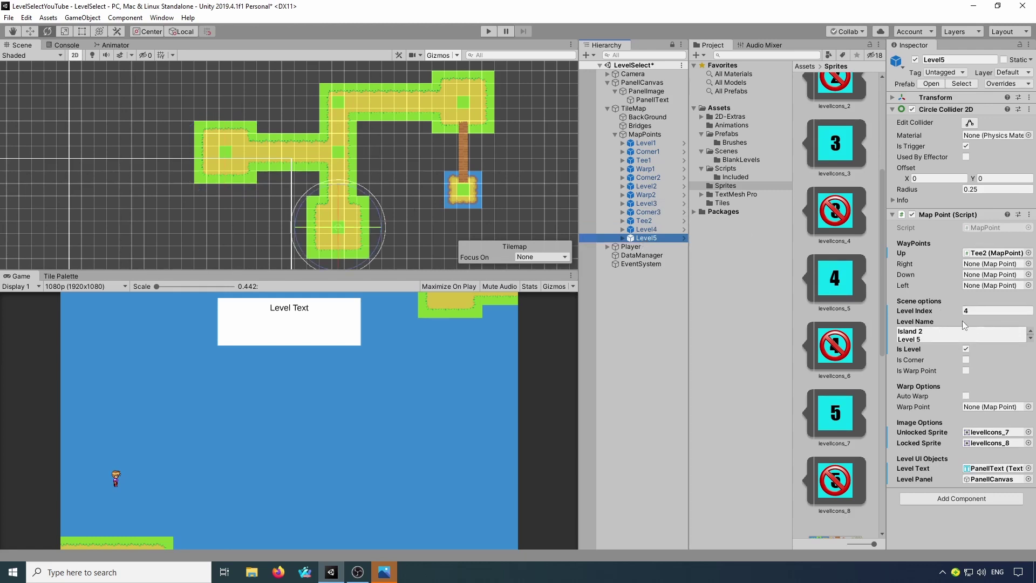
click(927, 333)
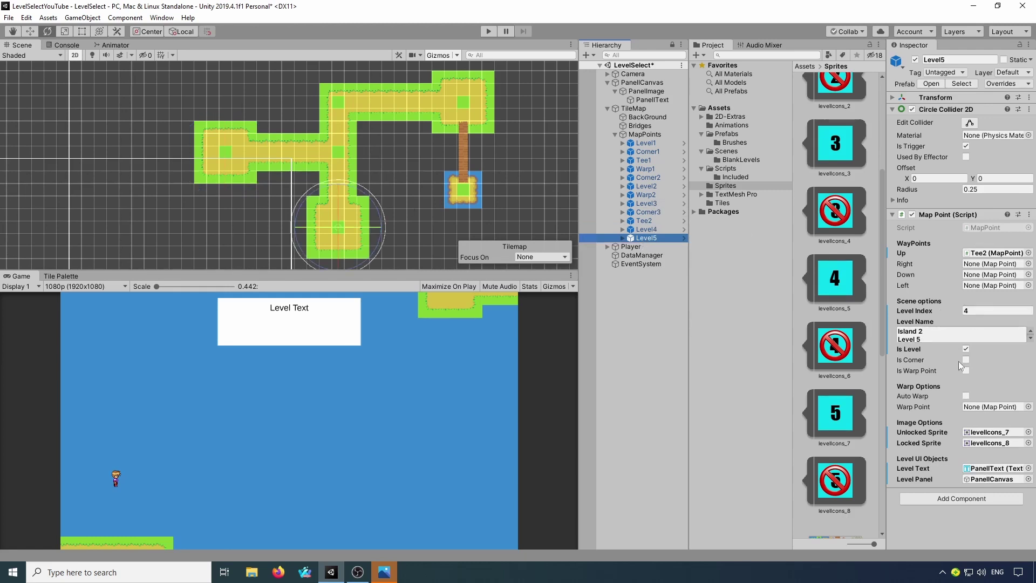